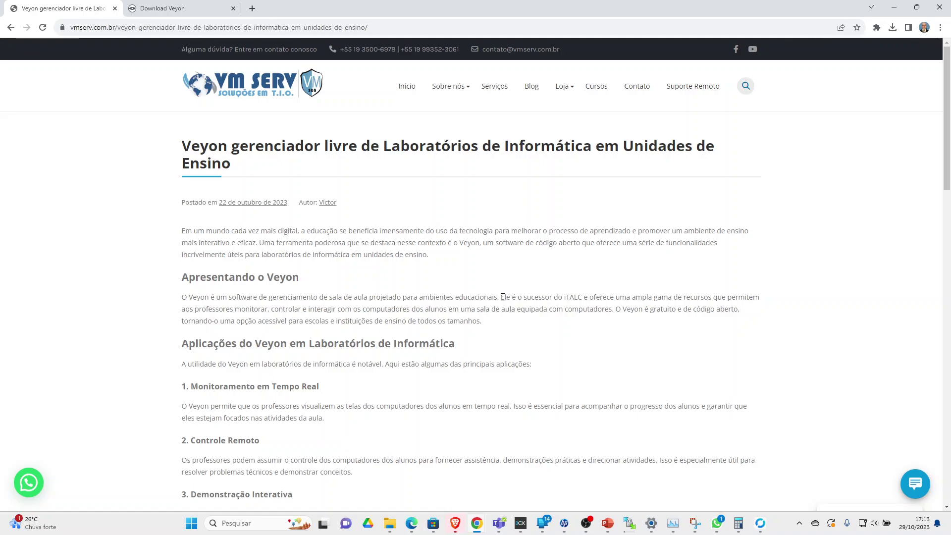
Examine the VM SERV article on Veyon, from its introduction through the applications, security and conclusion sections.
{"action": "left_click_drag", "start_coordinate": [561, 296], "coordinate": [586, 295]}
{"action": "left_click", "coordinate": [787, 301]}
{"action": "scroll", "coordinate": [495, 317], "scroll_direction": "down", "scroll_amount": 4}
{"action": "scroll", "coordinate": [282, 220], "scroll_direction": "down", "scroll_amount": 1}
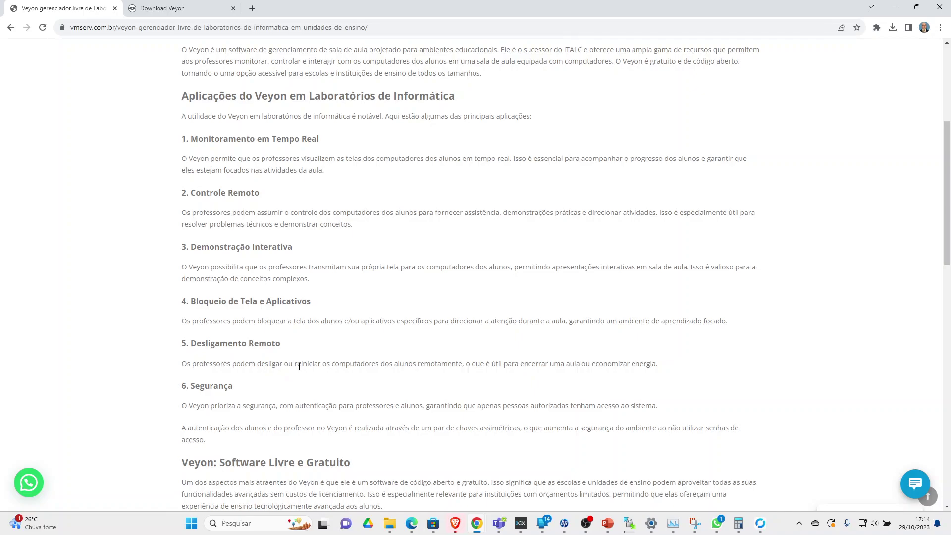
{"action": "scroll", "coordinate": [284, 382], "scroll_direction": "down", "scroll_amount": 1}
{"action": "scroll", "coordinate": [370, 332], "scroll_direction": "down", "scroll_amount": 2}
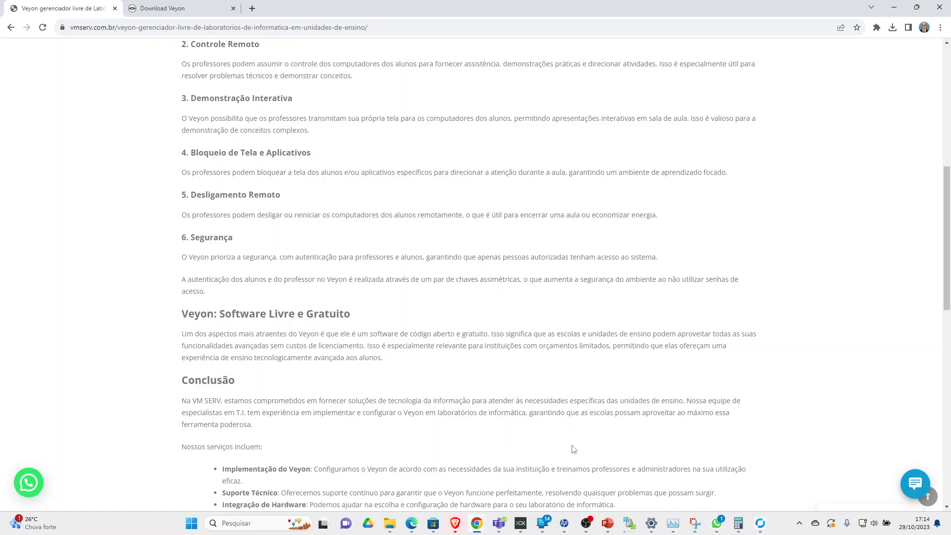
{"action": "scroll", "coordinate": [380, 296], "scroll_direction": "down", "scroll_amount": 2}
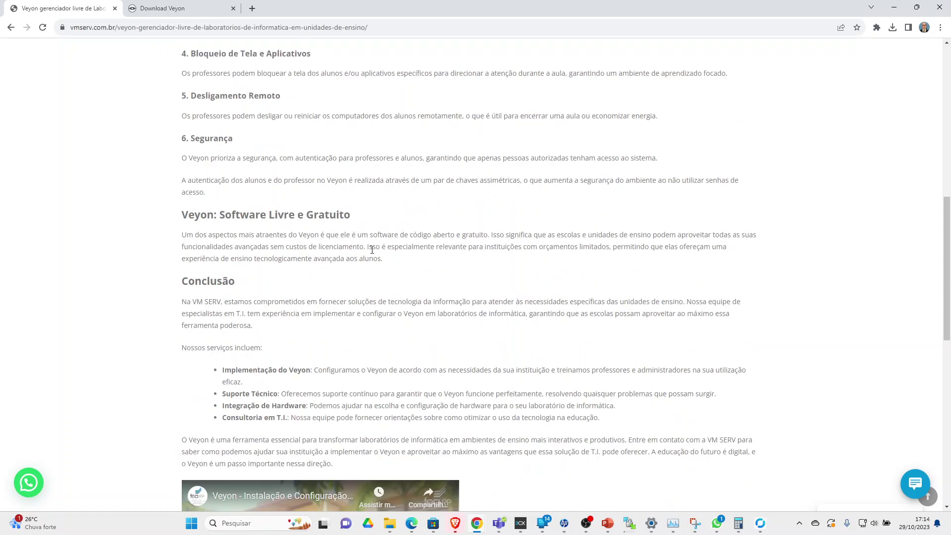
{"action": "scroll", "coordinate": [372, 249], "scroll_direction": "up", "scroll_amount": 1}
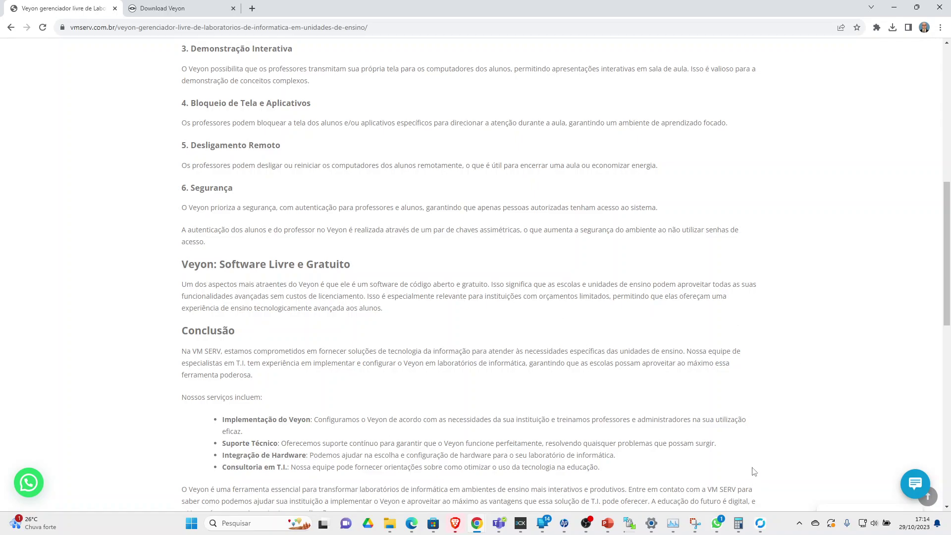
Switch to the running Veyon slide show in PowerPoint and advance past its title slide.
{"action": "mouse_move", "coordinate": [616, 530]}
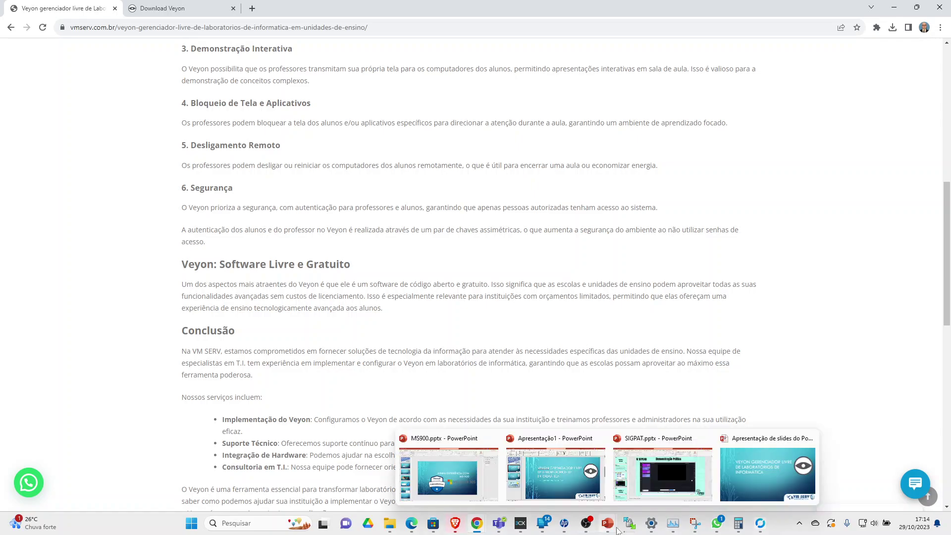
{"action": "left_click", "coordinate": [759, 479]}
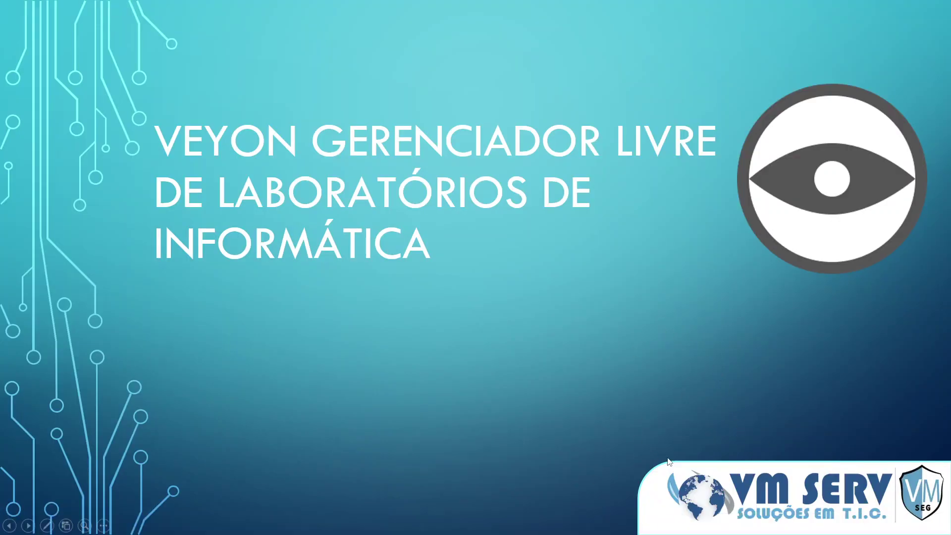
{"action": "left_click", "coordinate": [794, 379]}
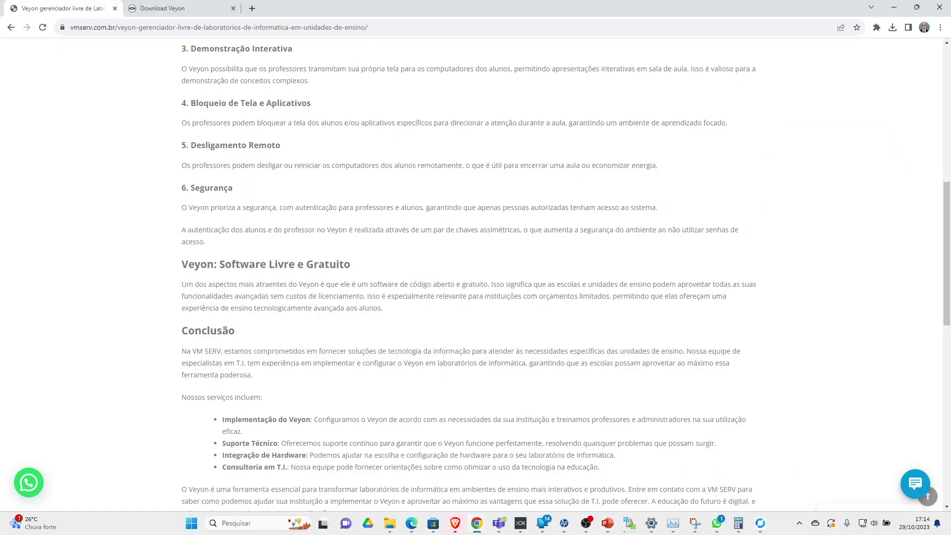
Examine the Windows version requirement for Veyon 4.8 on the Veyon download page.
{"action": "left_click", "coordinate": [160, 7]}
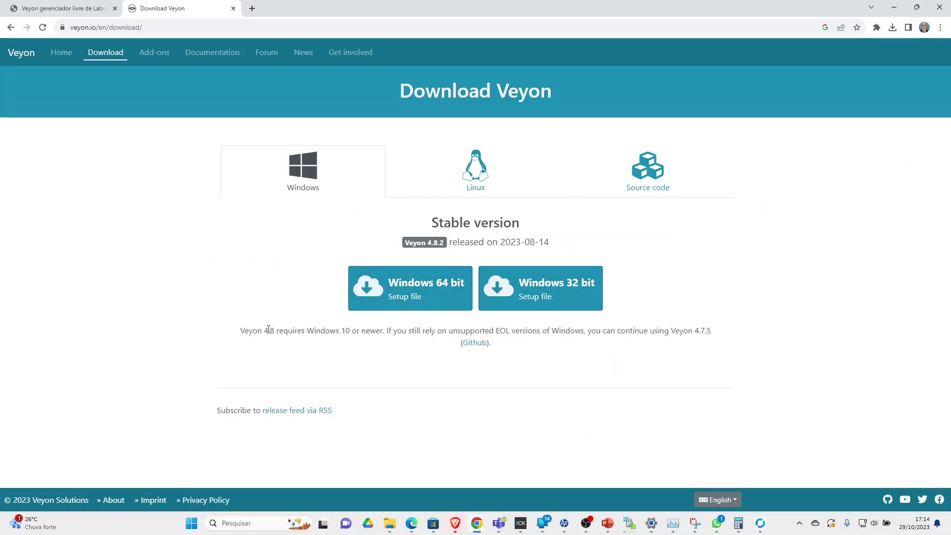
{"action": "left_click_drag", "start_coordinate": [240, 330], "coordinate": [386, 333]}
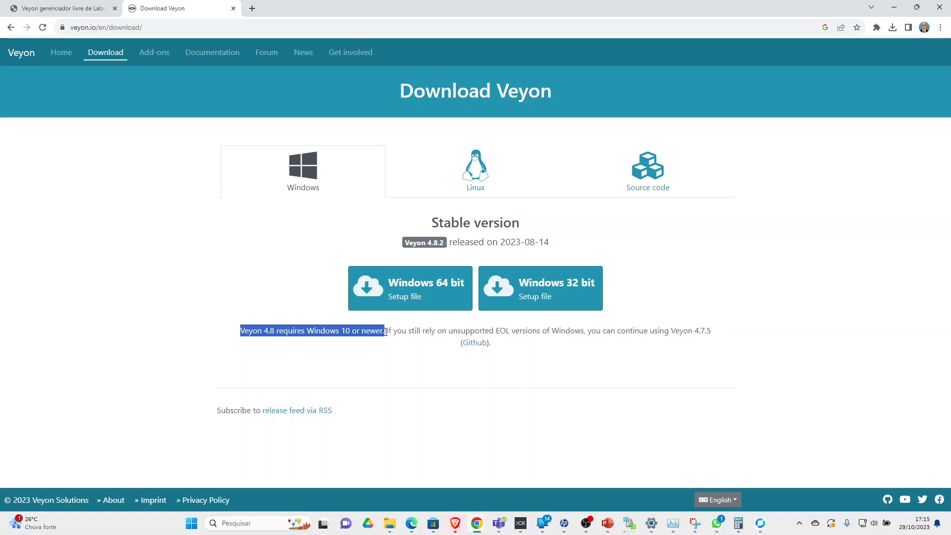
{"action": "left_click", "coordinate": [385, 332]}
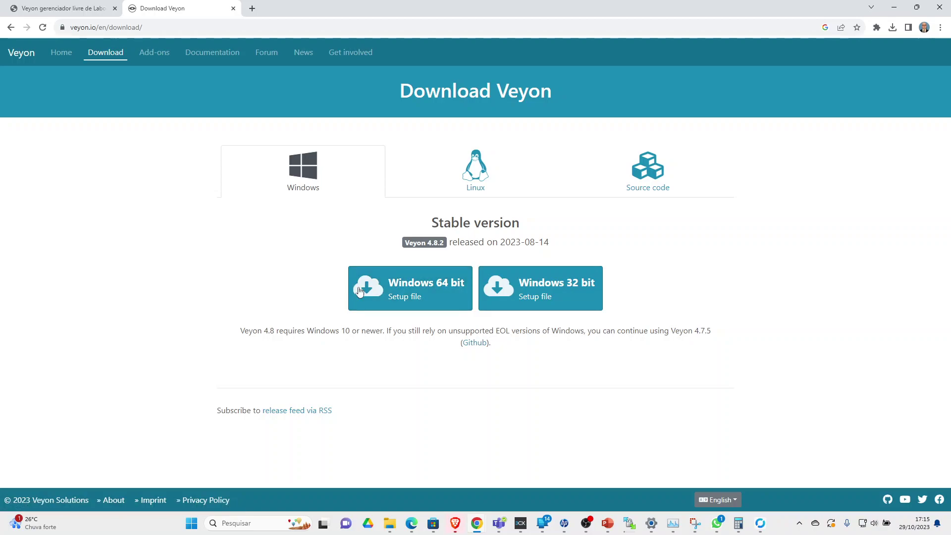
Download the Windows 64-bit Veyon setup file and launch the installer, allowing it to make changes to the device.
{"action": "left_click", "coordinate": [415, 295]}
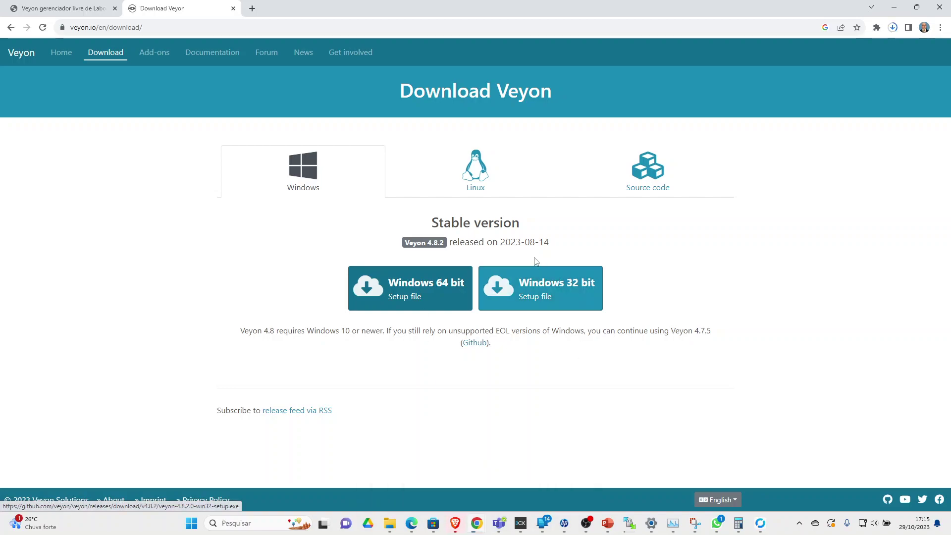
{"action": "left_click", "coordinate": [892, 30]}
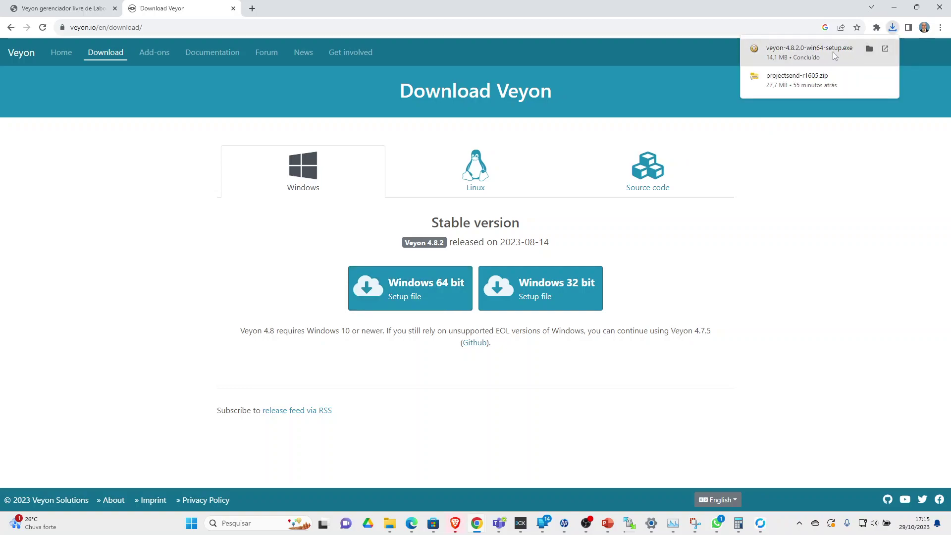
{"action": "left_click", "coordinate": [815, 52]}
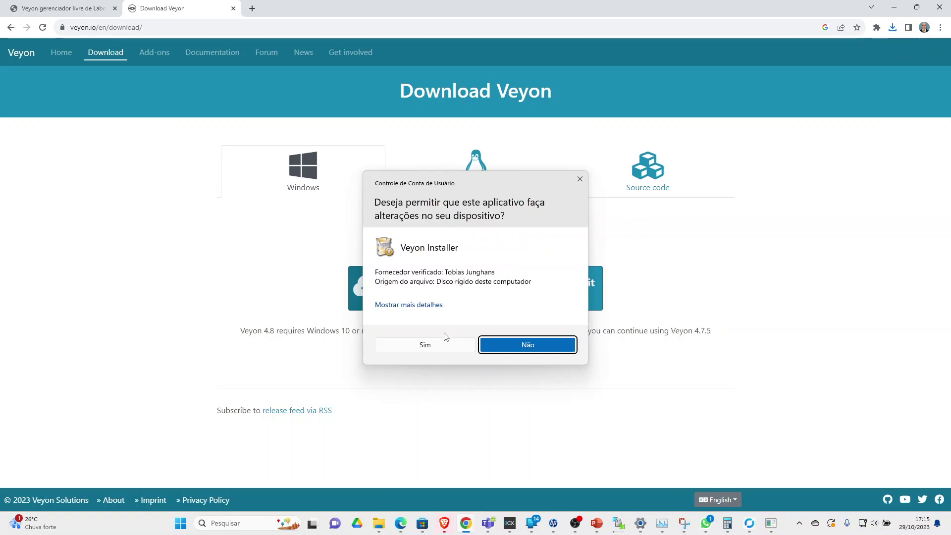
{"action": "left_click", "coordinate": [417, 346]}
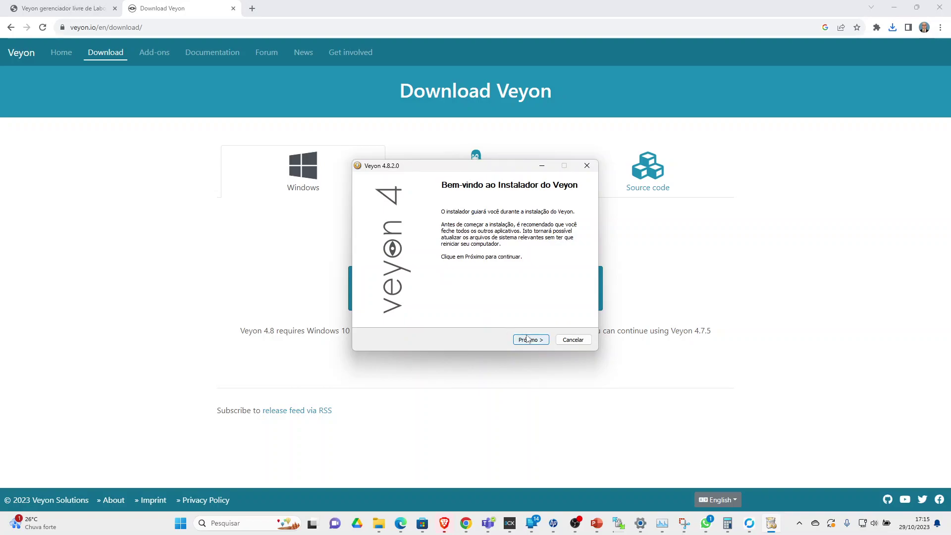
Install Veyon in C:\Program Files\Veyon with Veyon Service, Veyon Master and Interception driver, accepting the licence and finishing with Veyon Configurator launched.
{"action": "left_click", "coordinate": [530, 340]}
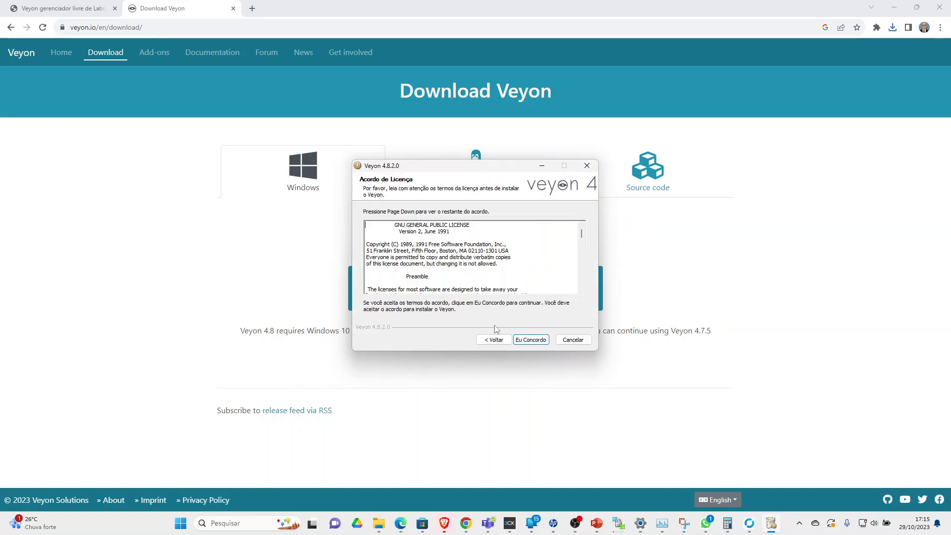
{"action": "left_click", "coordinate": [532, 340]}
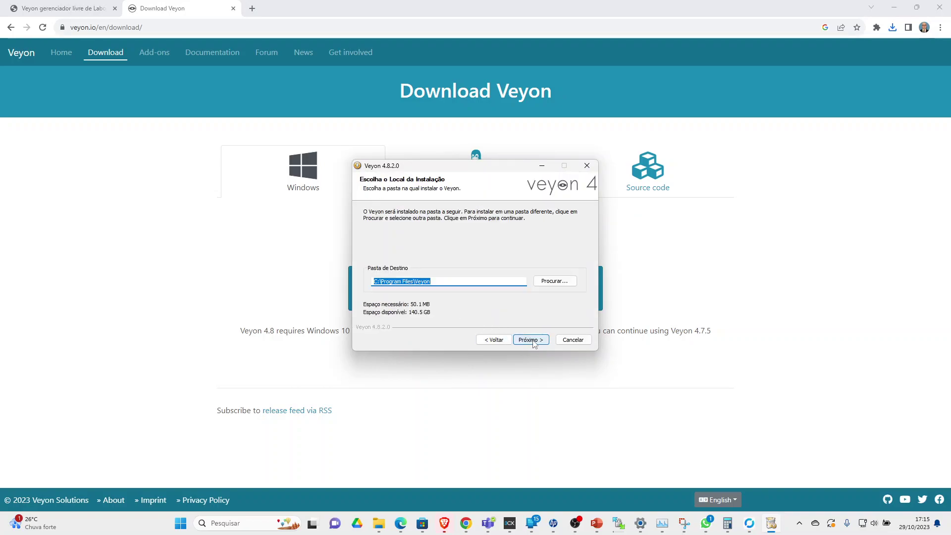
{"action": "left_click", "coordinate": [534, 343]}
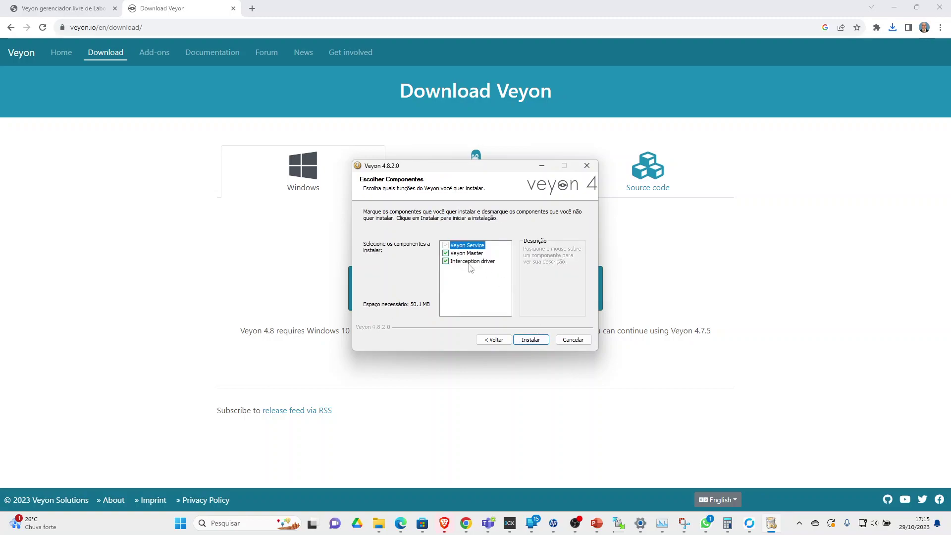
{"action": "left_click", "coordinate": [471, 254]}
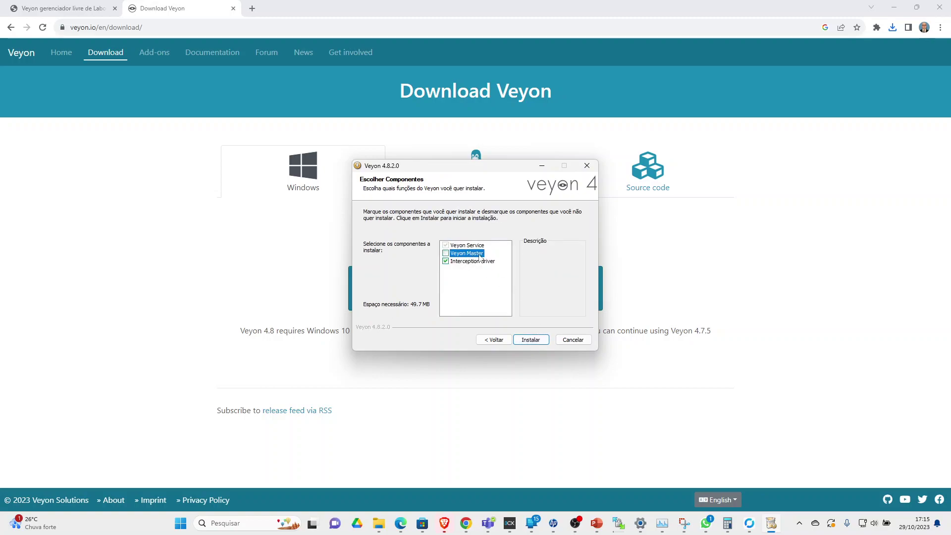
{"action": "left_click", "coordinate": [446, 254]}
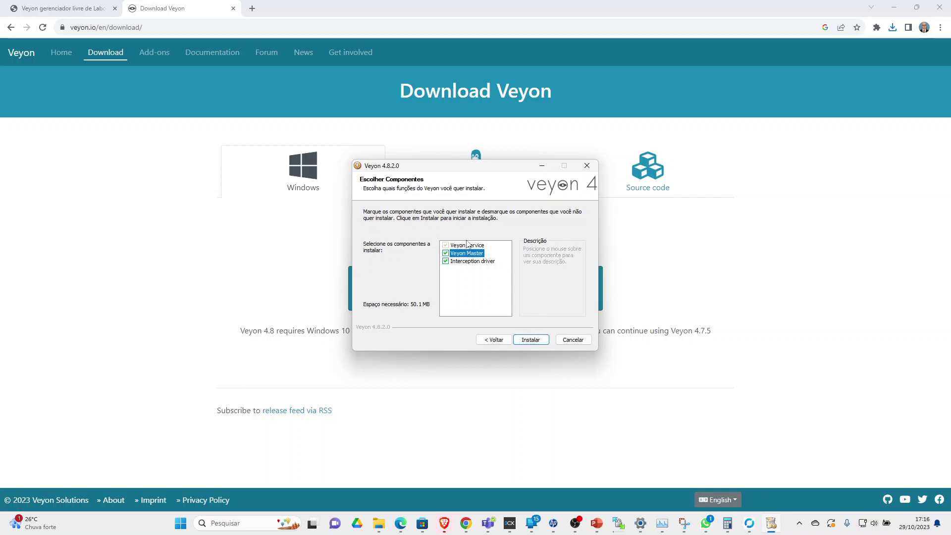
{"action": "left_click", "coordinate": [541, 340]}
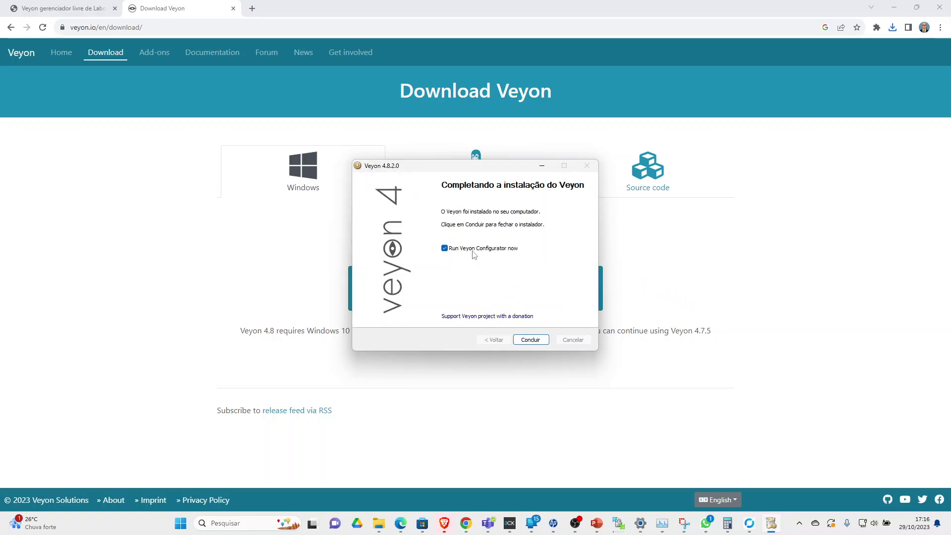
{"action": "left_click", "coordinate": [531, 341]}
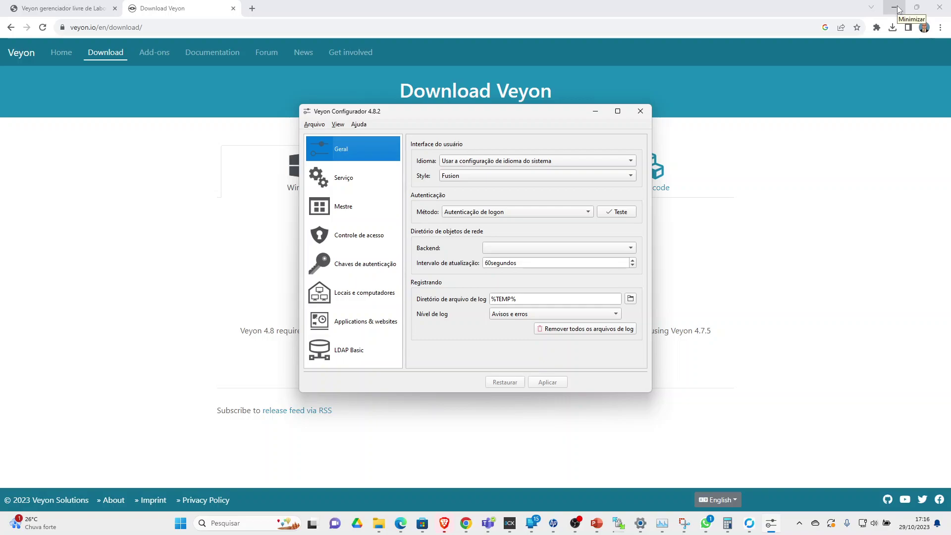
{"action": "left_click", "coordinate": [732, 244]}
{"action": "key", "text": "ctrl+d"}
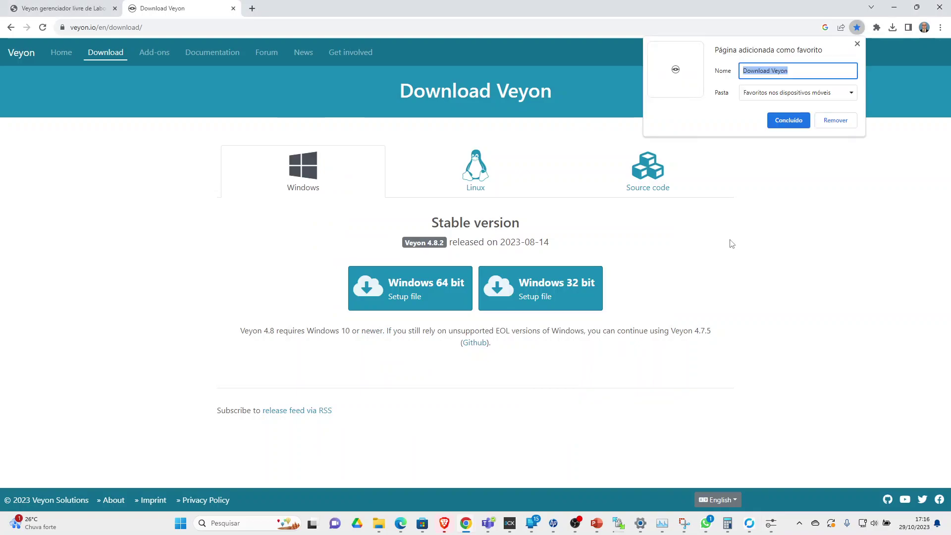
{"action": "left_click", "coordinate": [836, 122]}
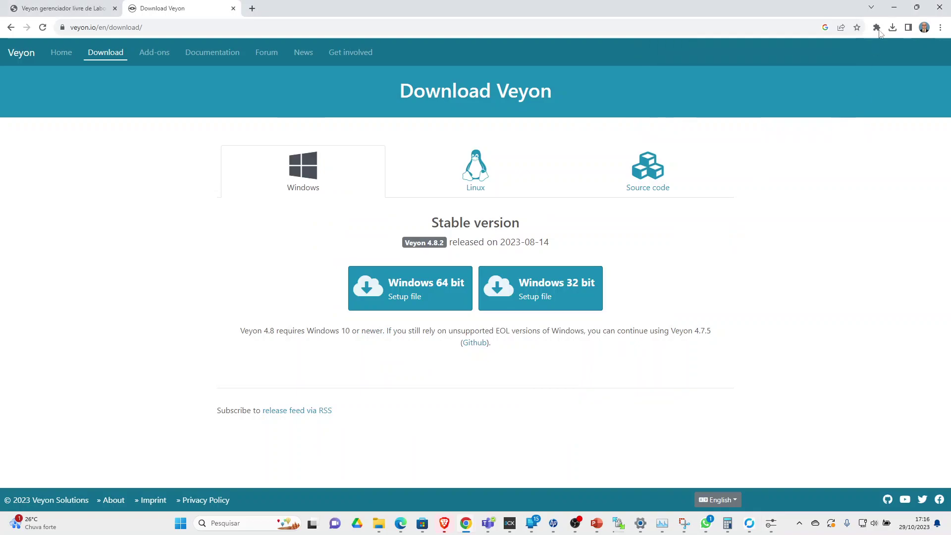
Minimize the browser and review the authentication methods in Veyon Configurator's general settings, keeping Autenticação de logon.
{"action": "left_click", "coordinate": [895, 7]}
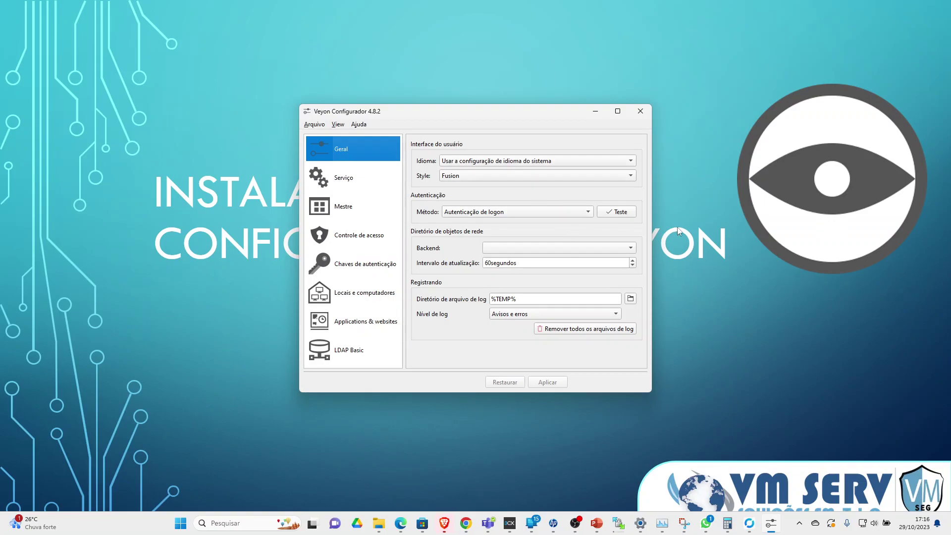
{"action": "key", "text": "alt+F4"}
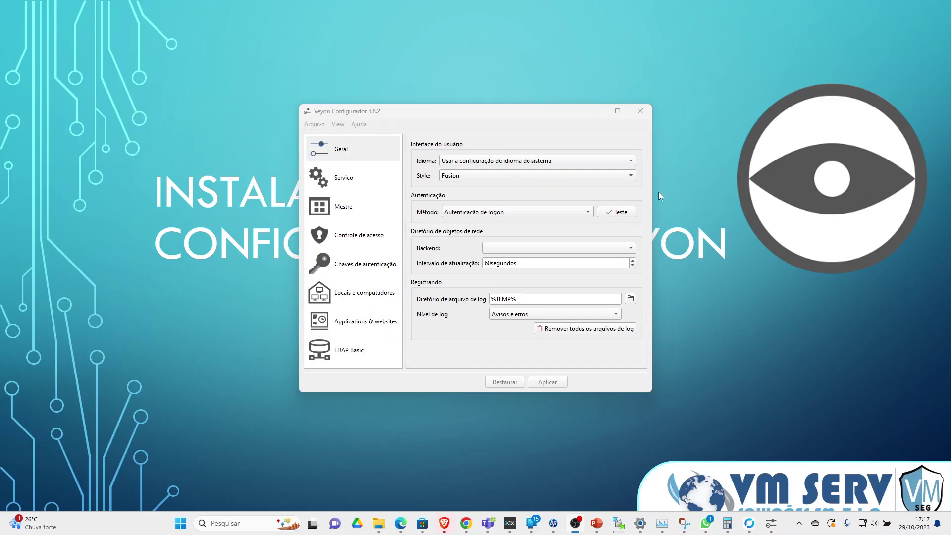
{"action": "left_click", "coordinate": [489, 213]}
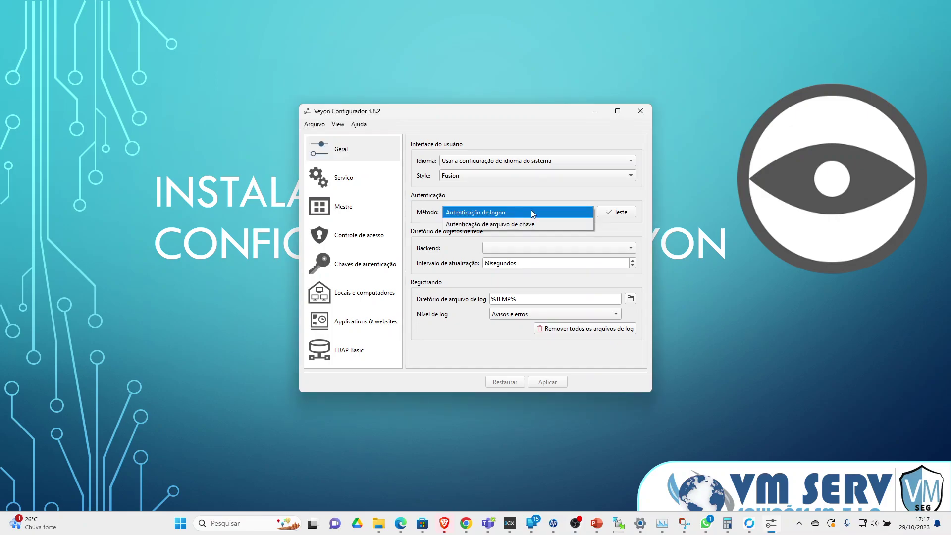
{"action": "left_click", "coordinate": [453, 212]}
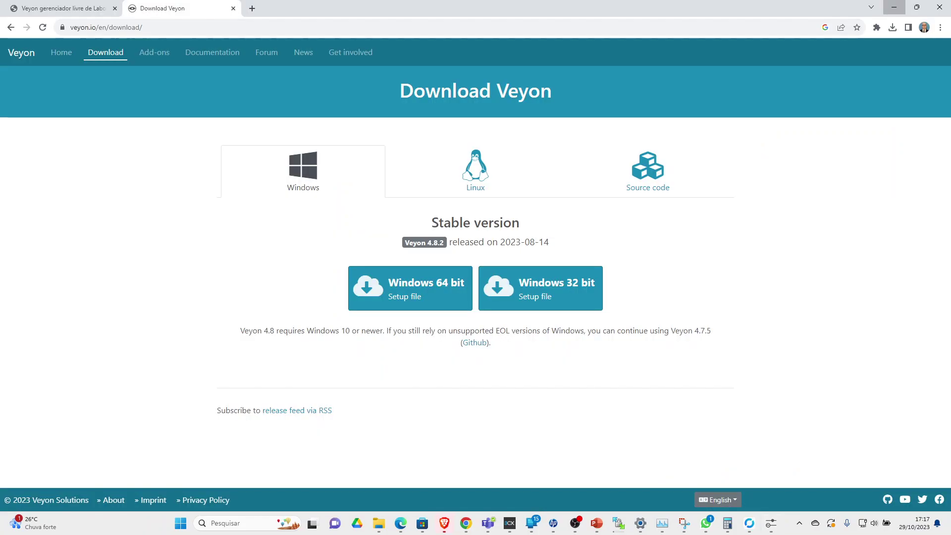
Open the article "A conta referenciada está atualmente bloqueada e não pode ser logada" from the VM SERV blog in the browser.
{"action": "left_click", "coordinate": [59, 8]}
{"action": "scroll", "coordinate": [318, 88], "scroll_direction": "up", "scroll_amount": 9}
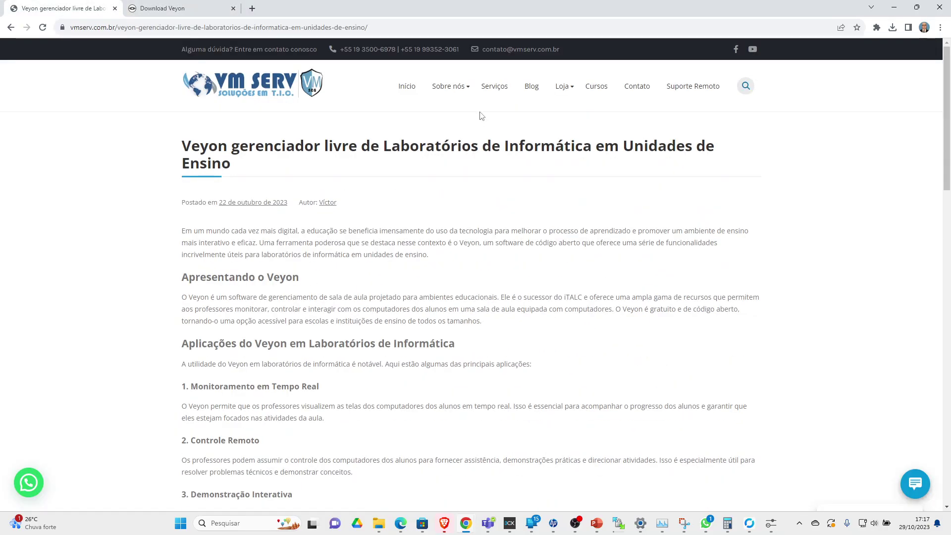
{"action": "left_click", "coordinate": [541, 87]}
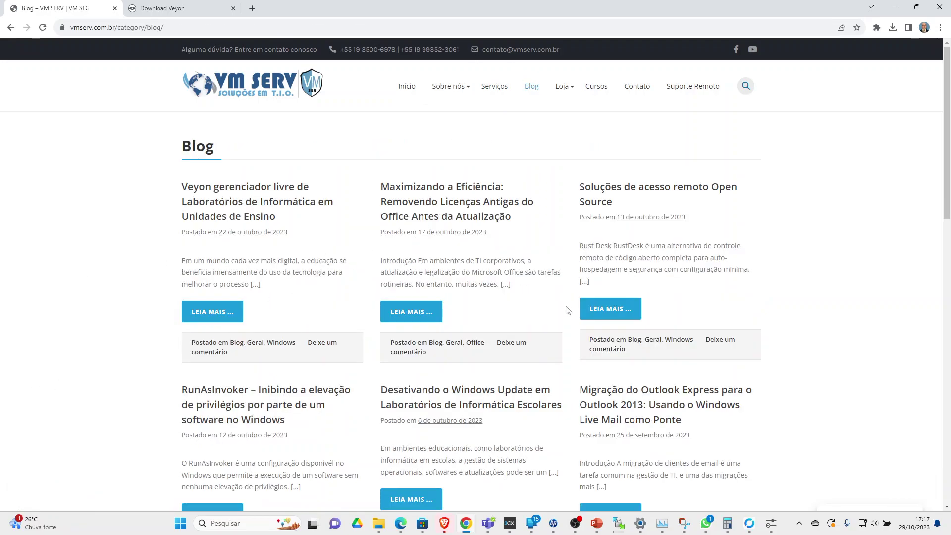
{"action": "scroll", "coordinate": [568, 309], "scroll_direction": "down", "scroll_amount": 4}
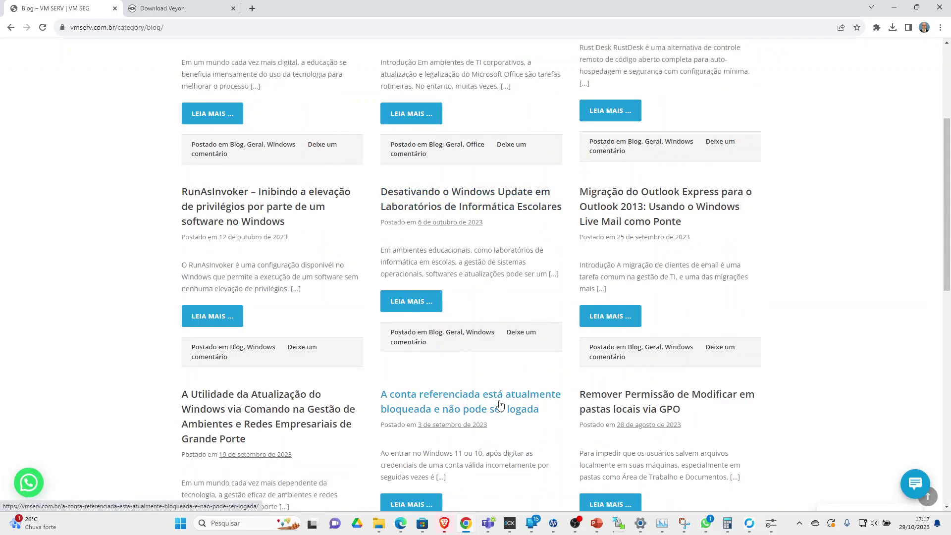
{"action": "left_click", "coordinate": [501, 406]}
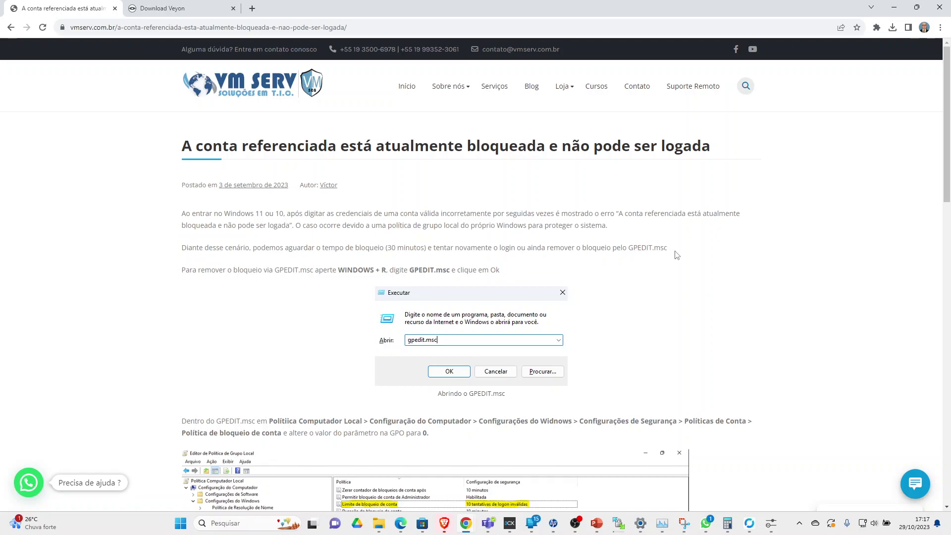
Examine the article's explanation of the account lockout and its GPEDIT.msc procedure, and return to Veyon Configurator.
{"action": "left_click_drag", "start_coordinate": [677, 256], "coordinate": [174, 211]}
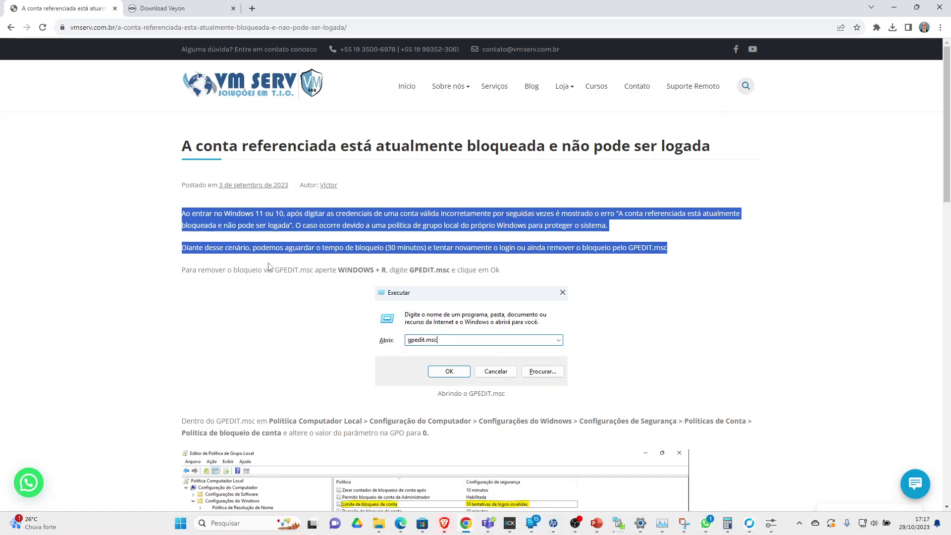
{"action": "left_click", "coordinate": [423, 248]}
{"action": "scroll", "coordinate": [374, 228], "scroll_direction": "down", "scroll_amount": 9}
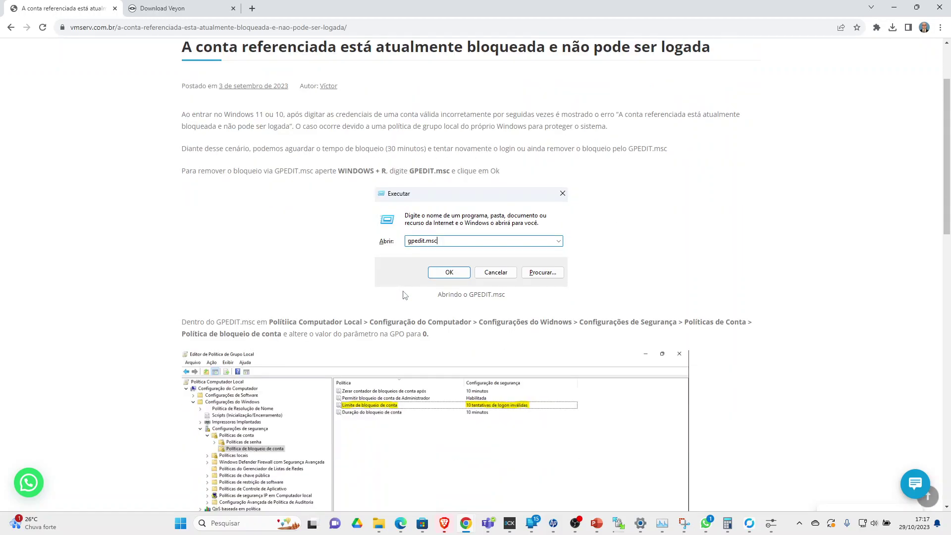
{"action": "scroll", "coordinate": [405, 295], "scroll_direction": "up", "scroll_amount": 9}
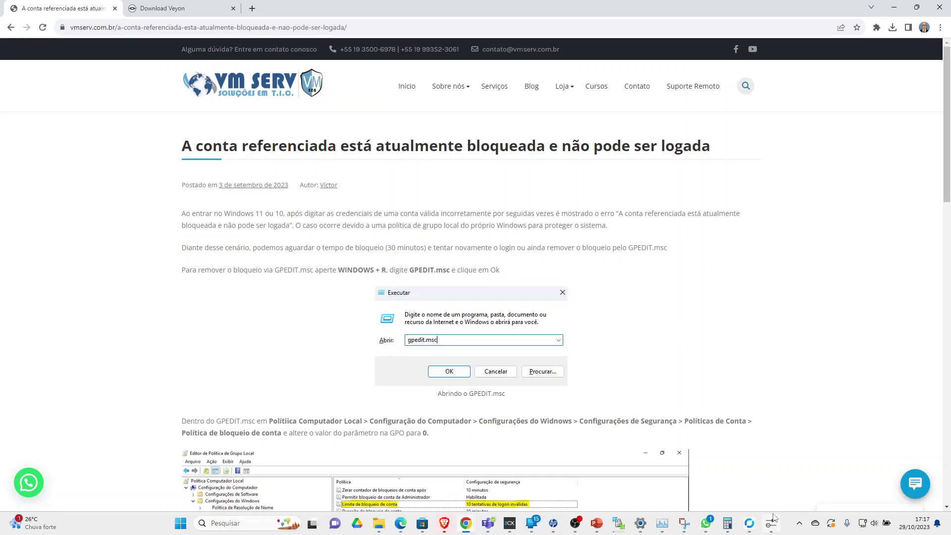
{"action": "left_click", "coordinate": [896, 7]}
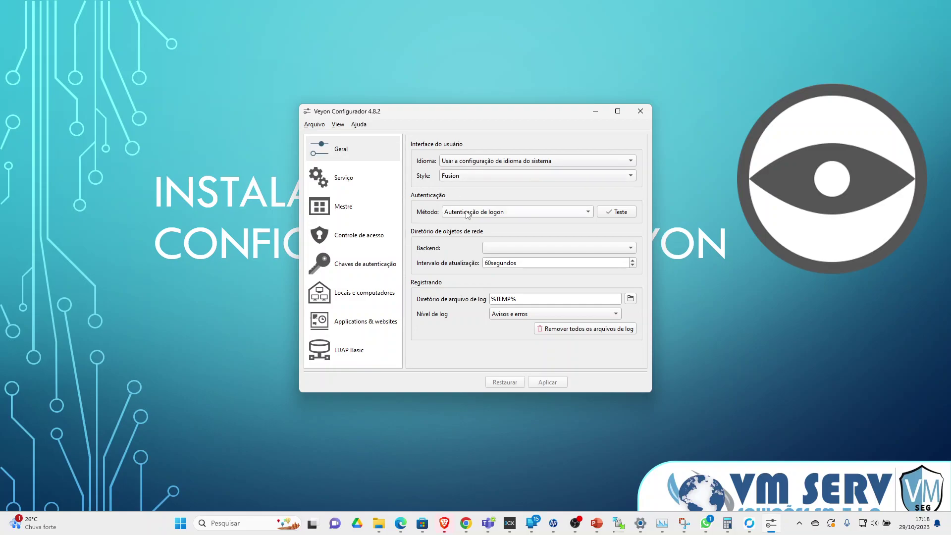
Try Autenticação de arquivo de chave as the authentication method and run its authentication test.
{"action": "left_click", "coordinate": [482, 217]}
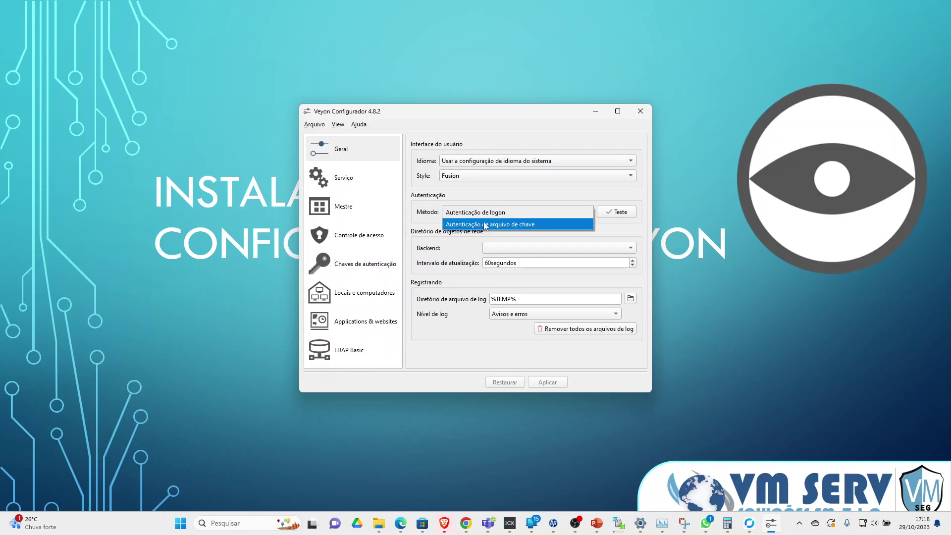
{"action": "left_click", "coordinate": [504, 226]}
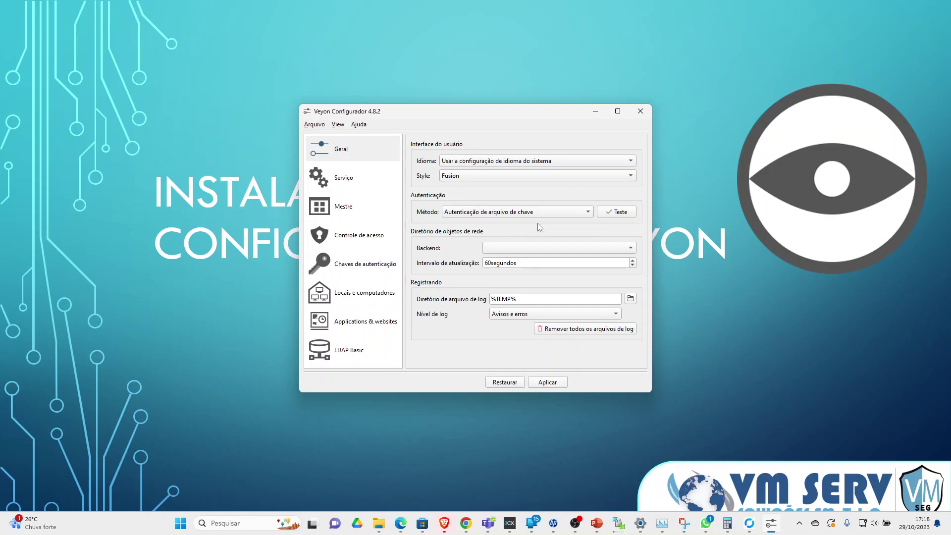
{"action": "left_click", "coordinate": [614, 214]}
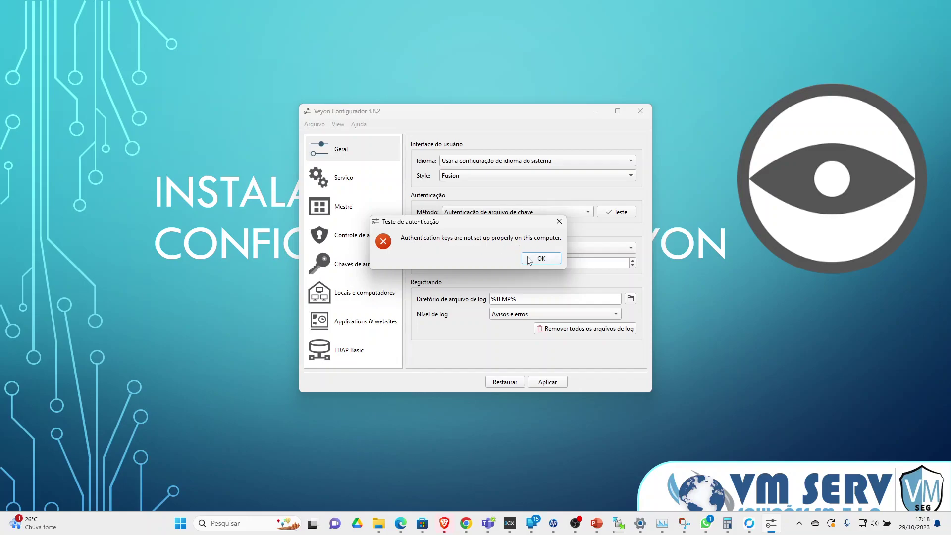
{"action": "left_click", "coordinate": [540, 263]}
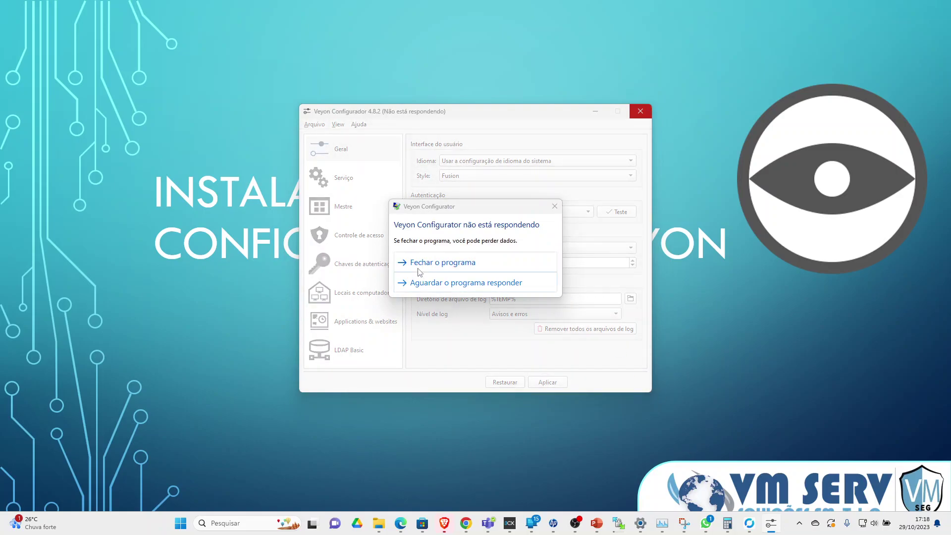
Force the unresponsive Veyon Configurator to close and relaunch it, allowing it to make changes to the device.
{"action": "left_click", "coordinate": [419, 268]}
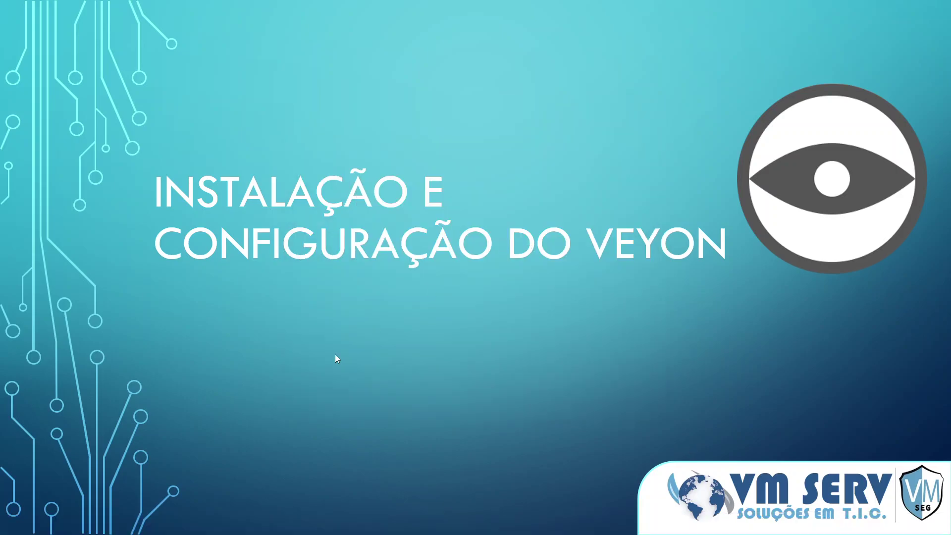
{"action": "key", "text": "super"}
{"action": "type", "text": "ve"}
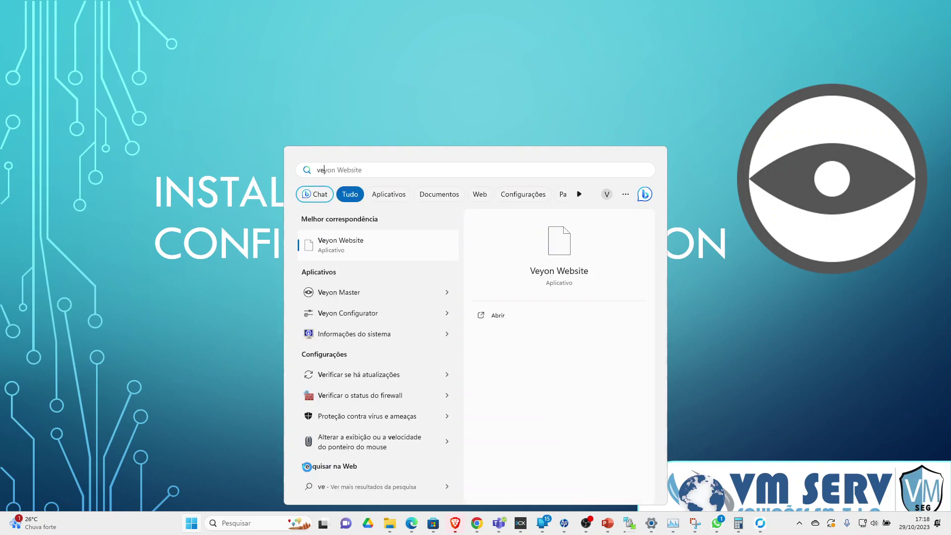
{"action": "left_click", "coordinate": [364, 313]}
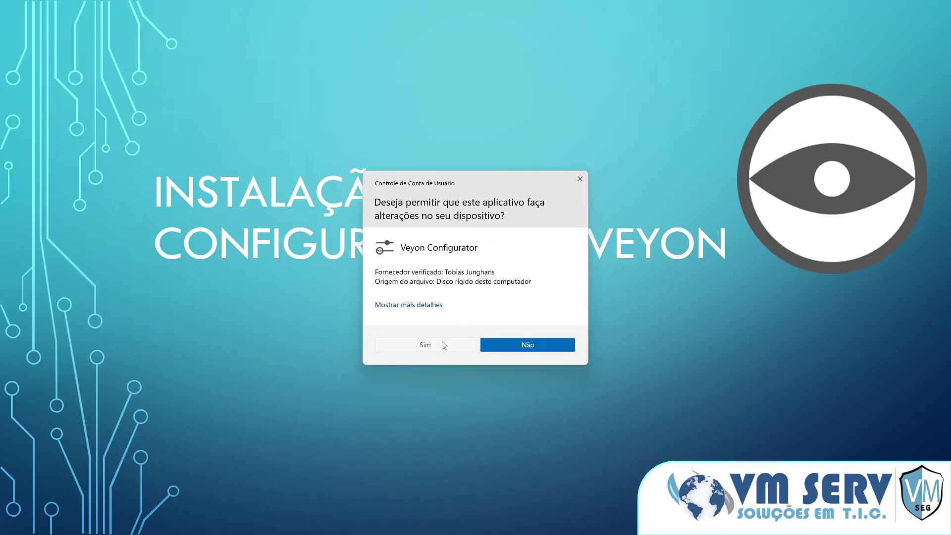
{"action": "left_click", "coordinate": [446, 345]}
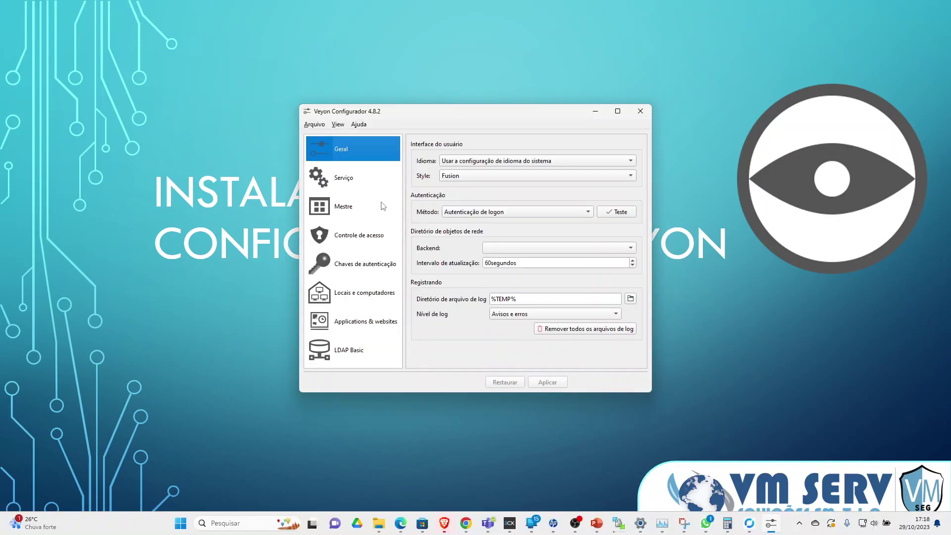
Create an authentication key pair named VMSERV and check its private and public entries in the available keys.
{"action": "left_click", "coordinate": [352, 264]}
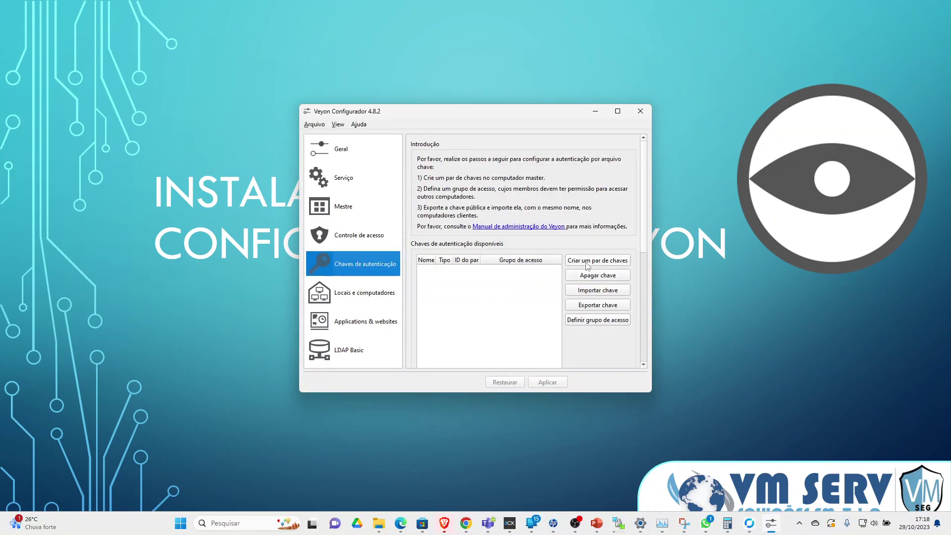
{"action": "left_click", "coordinate": [587, 263]}
{"action": "type", "text": "VMSERV"}
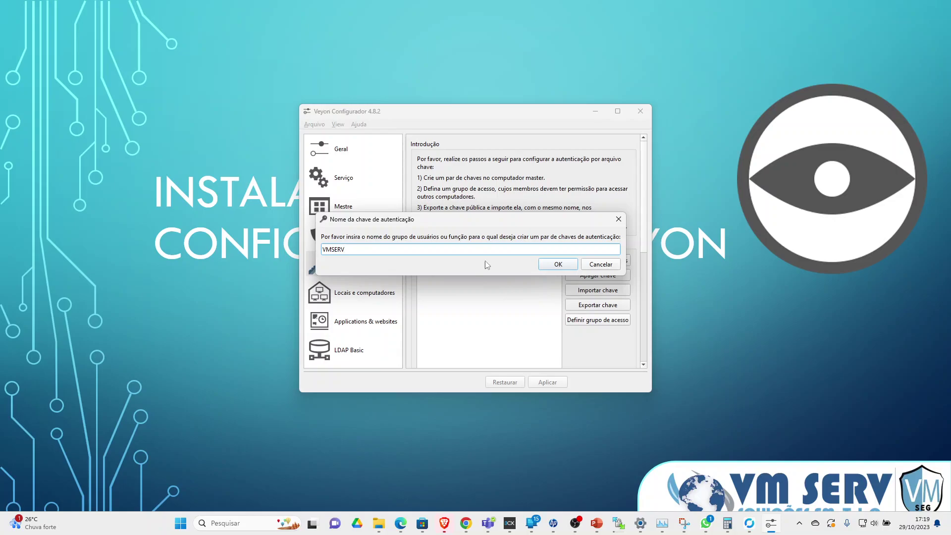
{"action": "left_click", "coordinate": [559, 264]}
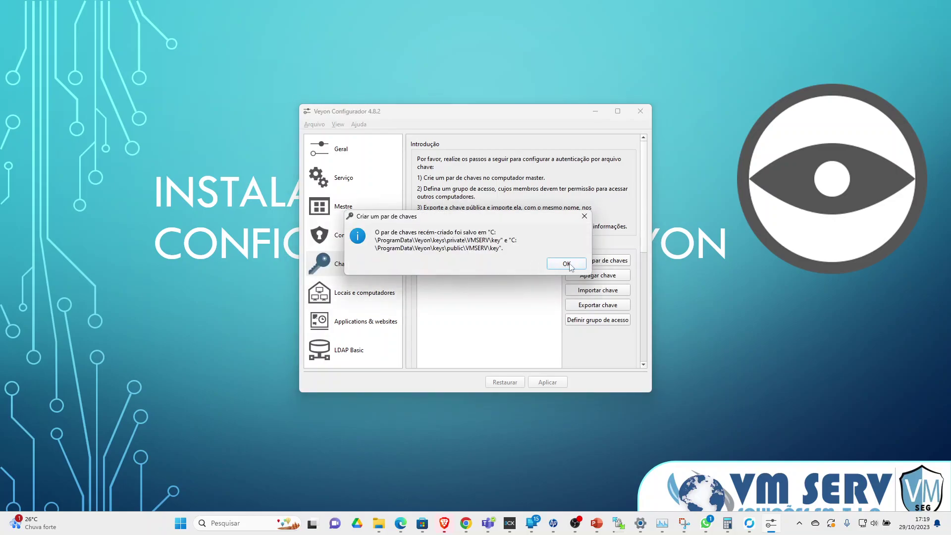
{"action": "left_click", "coordinate": [570, 266]}
{"action": "left_click", "coordinate": [431, 274]}
{"action": "left_click", "coordinate": [440, 289]}
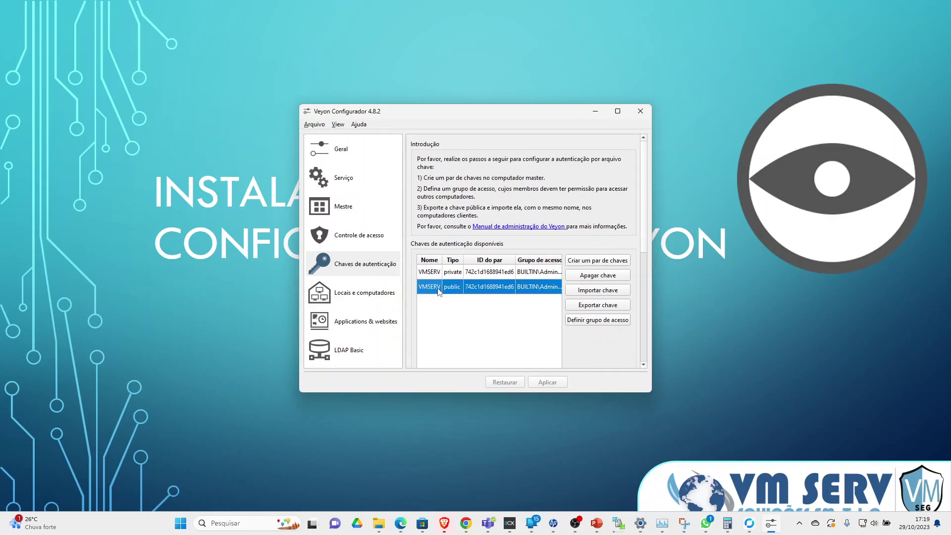
{"action": "left_click", "coordinate": [438, 272]}
{"action": "left_click", "coordinate": [453, 288]}
Maximize Veyon Configurator and add a location named vmserv to the integrated directory under Locais e computadores.
{"action": "left_click", "coordinate": [358, 240]}
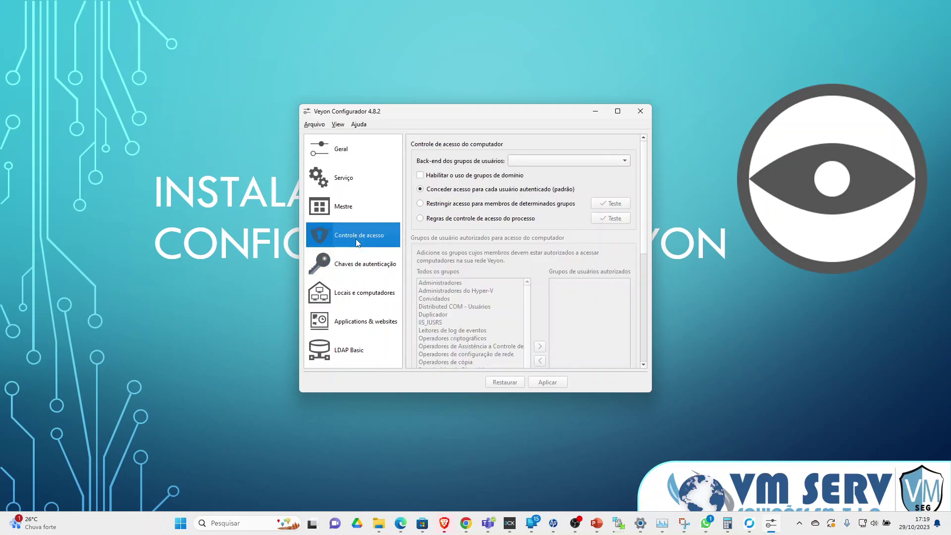
{"action": "left_click", "coordinate": [354, 211]}
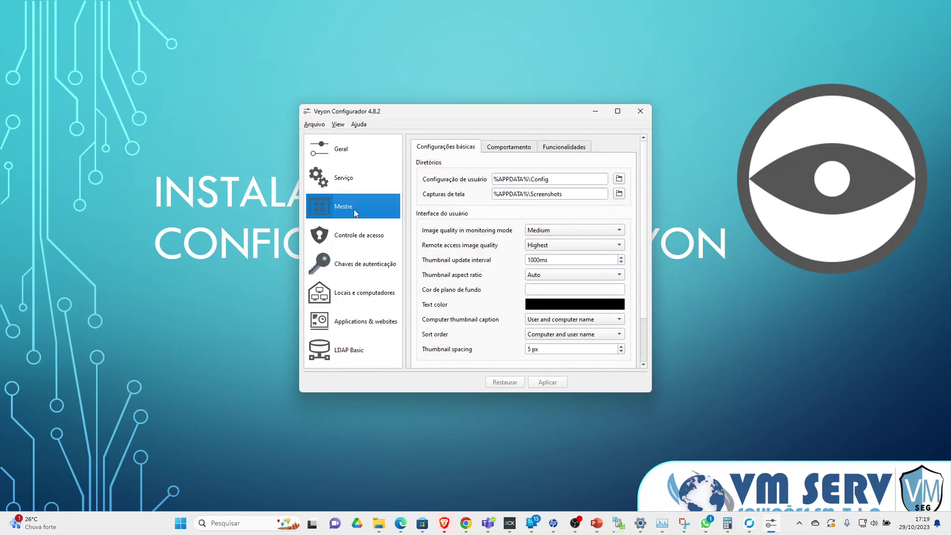
{"action": "left_click", "coordinate": [338, 298]}
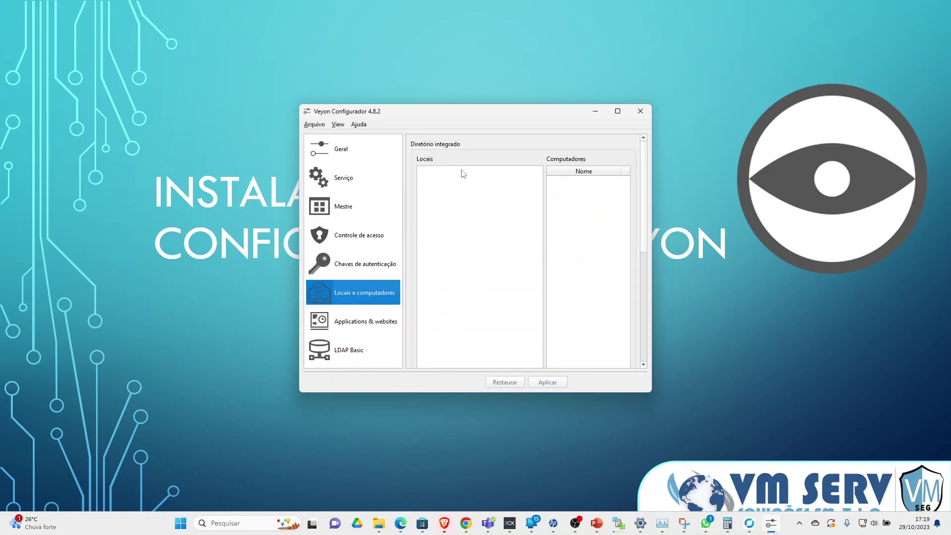
{"action": "left_click", "coordinate": [618, 111]}
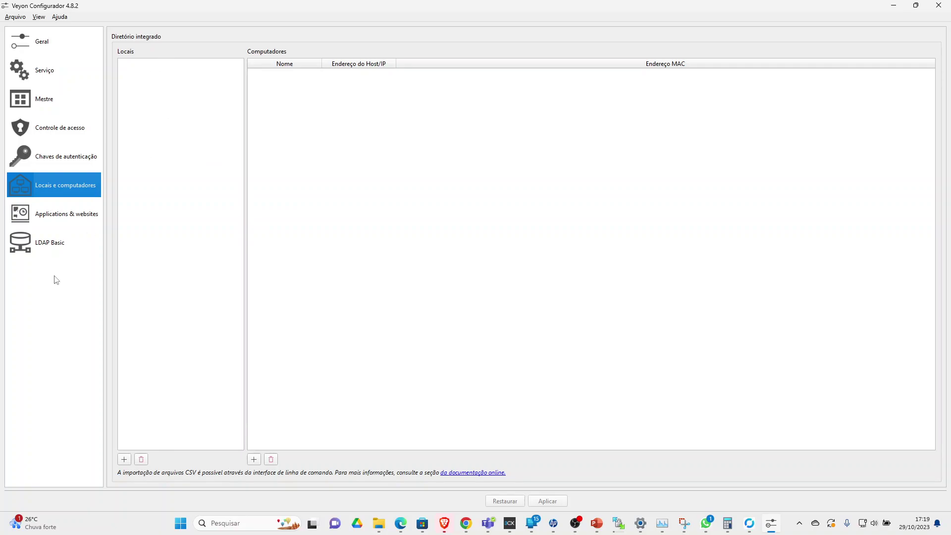
{"action": "left_click", "coordinate": [124, 459]}
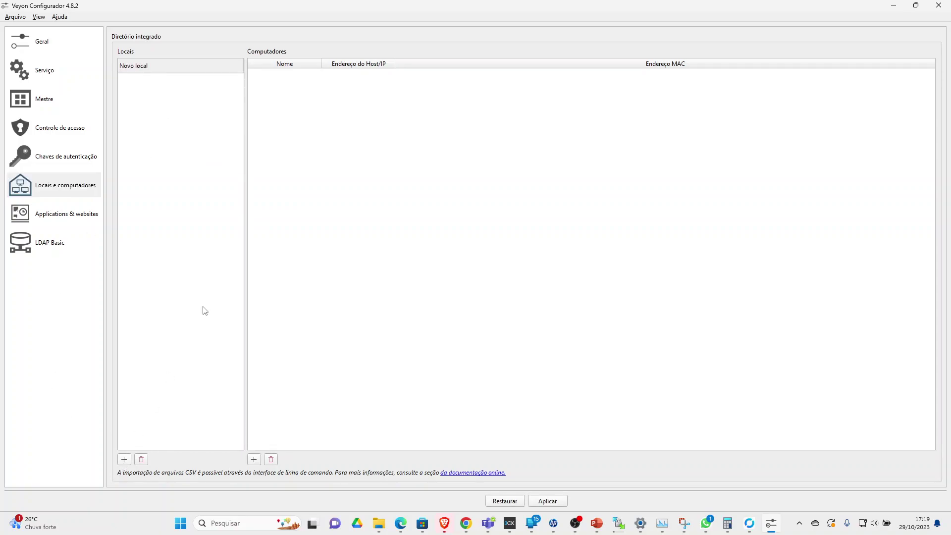
{"action": "left_click", "coordinate": [143, 67]}
{"action": "left_click", "coordinate": [145, 67]}
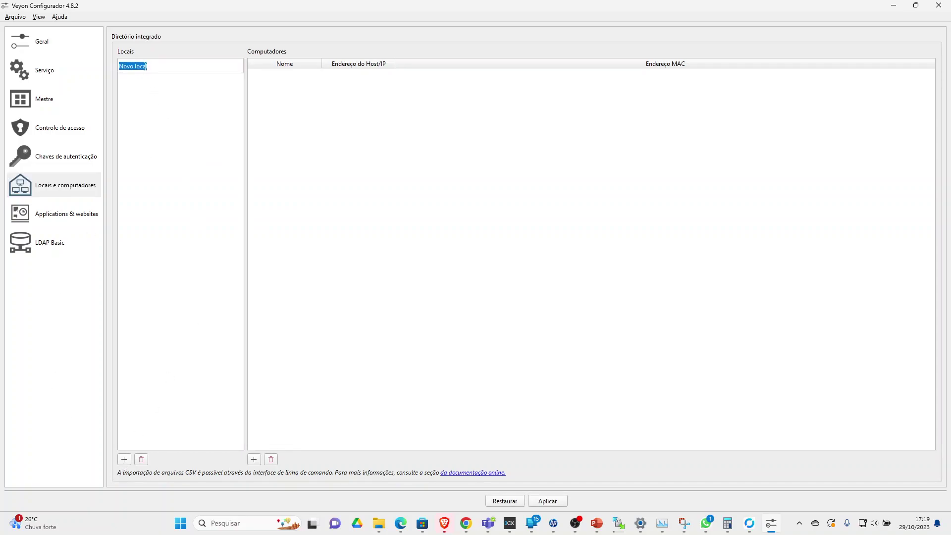
{"action": "type", "text": "vmserv"}
{"action": "key", "text": "Return"}
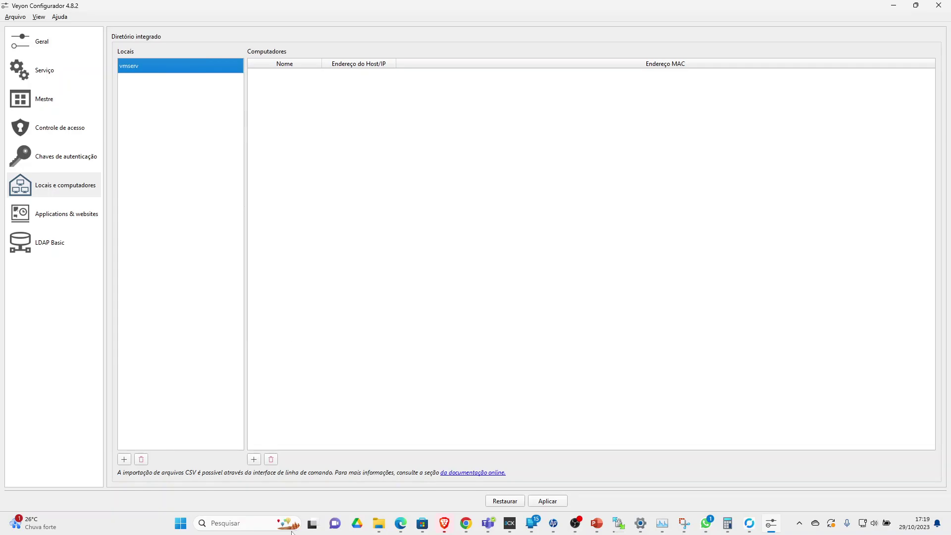
Set and test Autenticação de arquivo de chave as the authentication method, and apply the configuration with a Veyon service restart.
{"action": "left_click", "coordinate": [39, 105]}
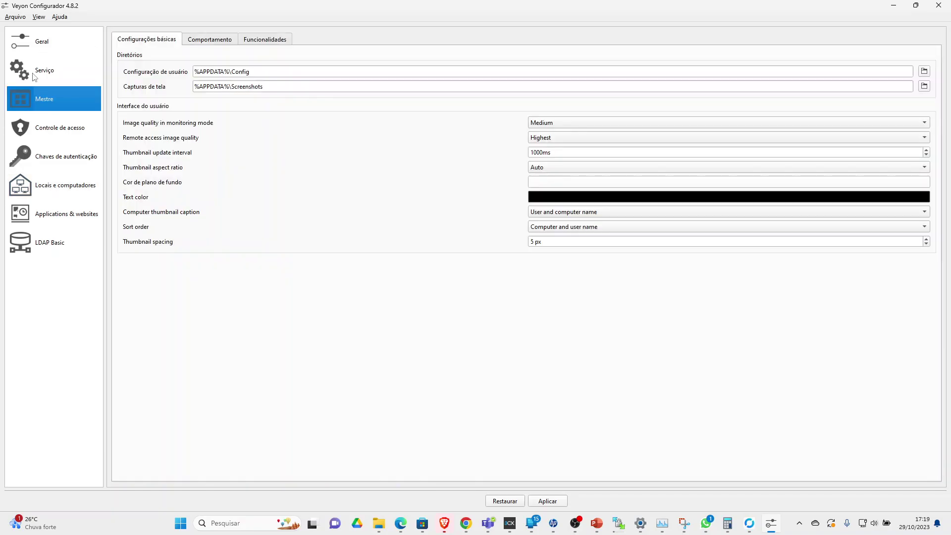
{"action": "left_click", "coordinate": [28, 72]}
{"action": "left_click", "coordinate": [27, 50]}
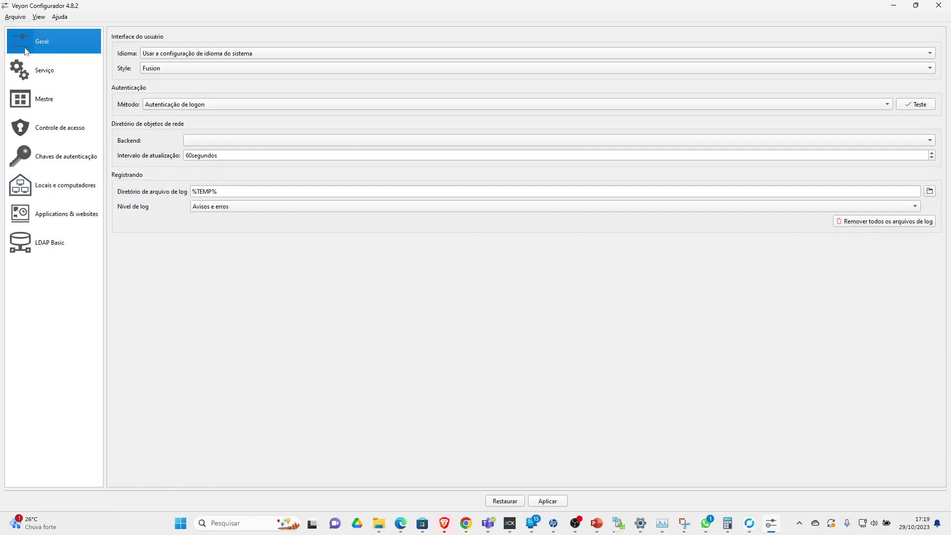
{"action": "left_click", "coordinate": [214, 104]}
{"action": "left_click", "coordinate": [189, 116]}
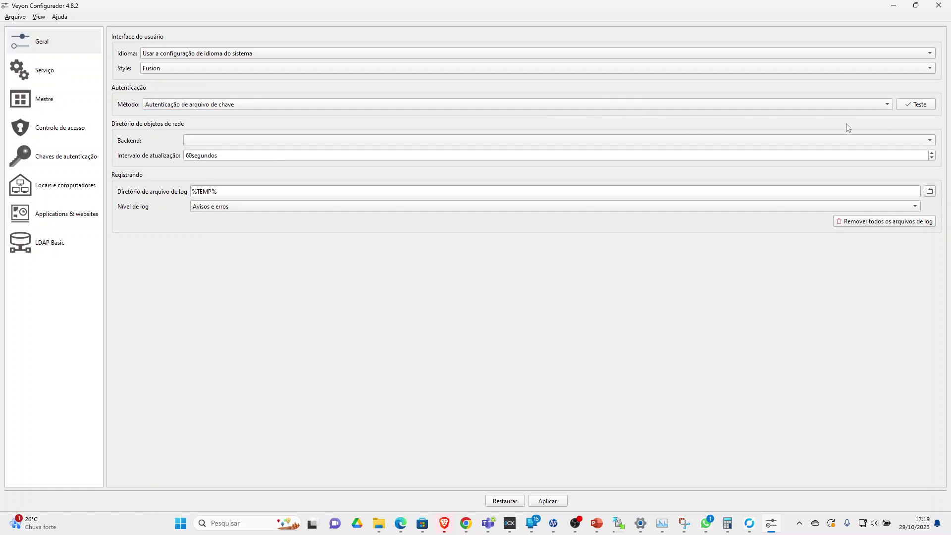
{"action": "left_click", "coordinate": [901, 106]}
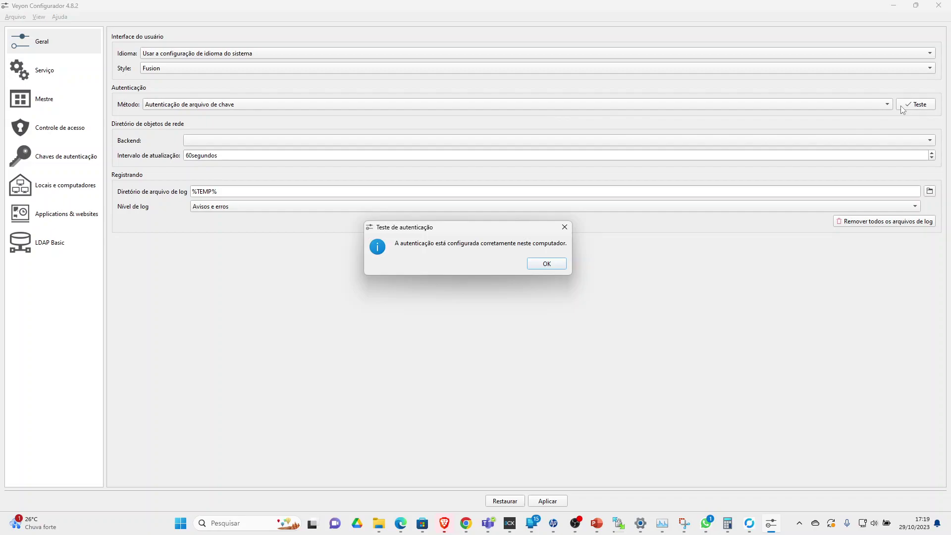
{"action": "left_click", "coordinate": [550, 267]}
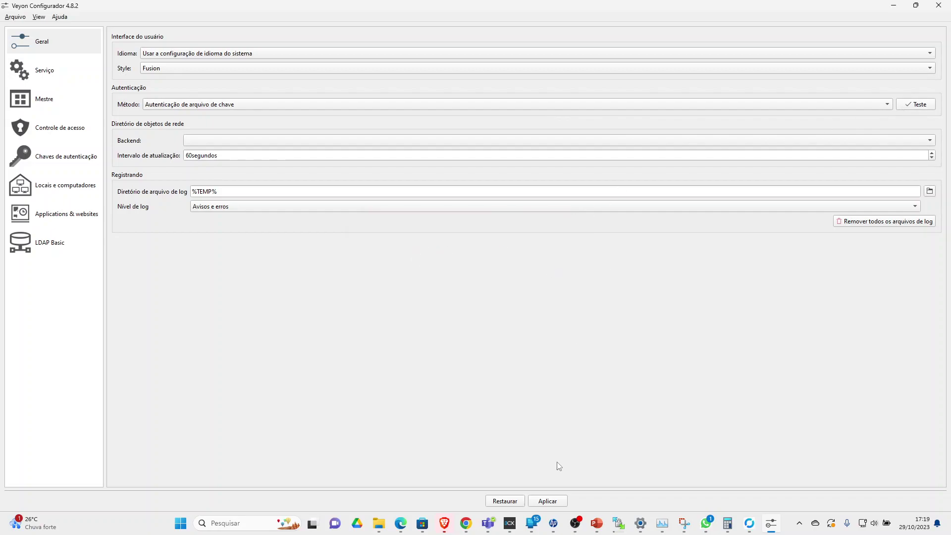
{"action": "left_click", "coordinate": [555, 503]}
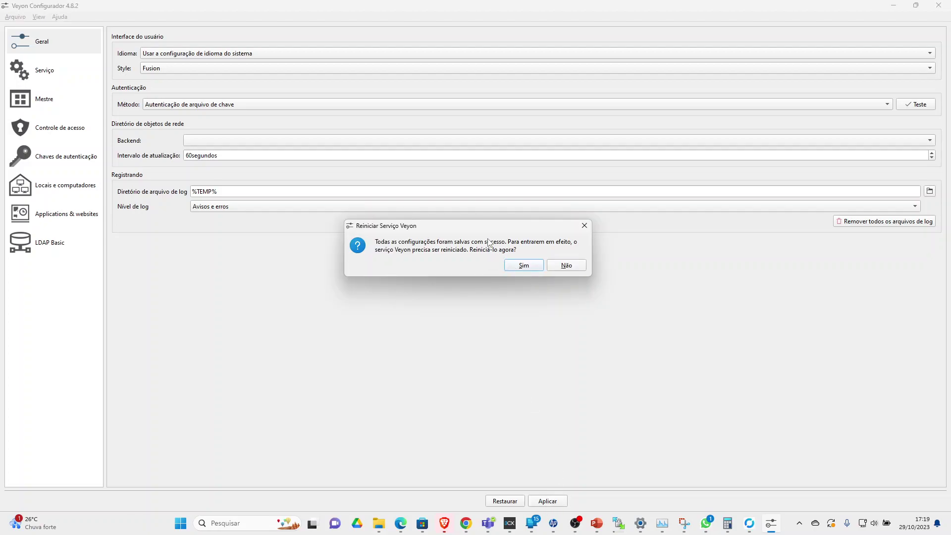
{"action": "left_click", "coordinate": [517, 269]}
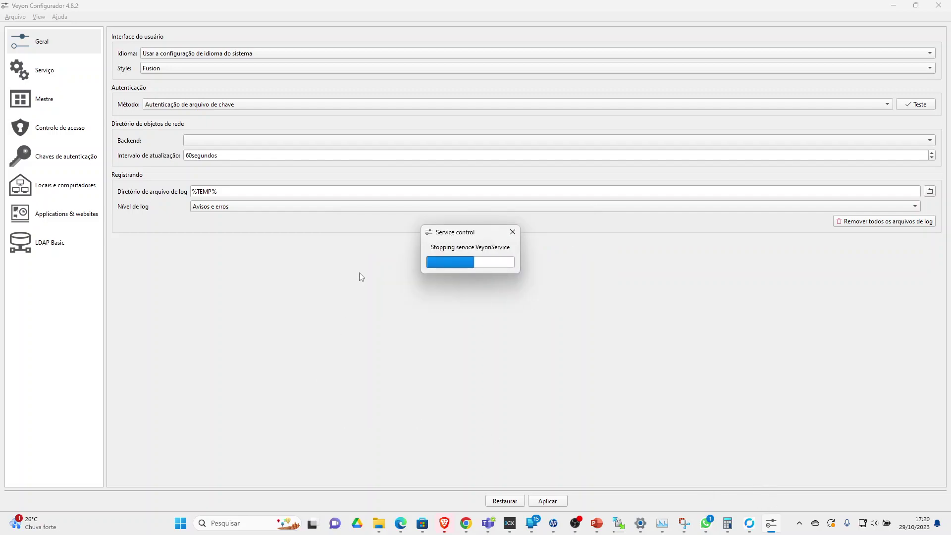
Open the Windows Serviços console maximized and locate Veyon Service in the list of local services.
{"action": "left_click", "coordinate": [181, 525]}
{"action": "type", "text": "serv"}
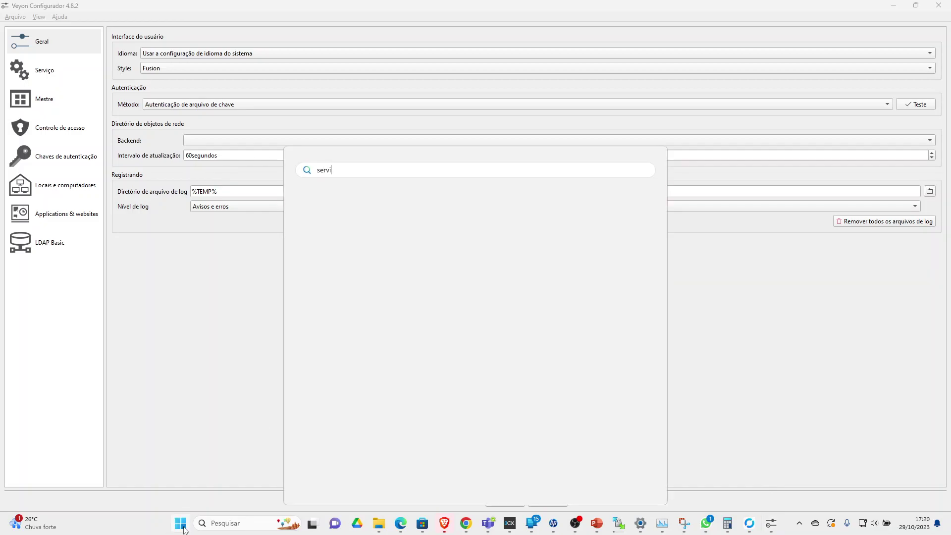
{"action": "type", "text": "i"}
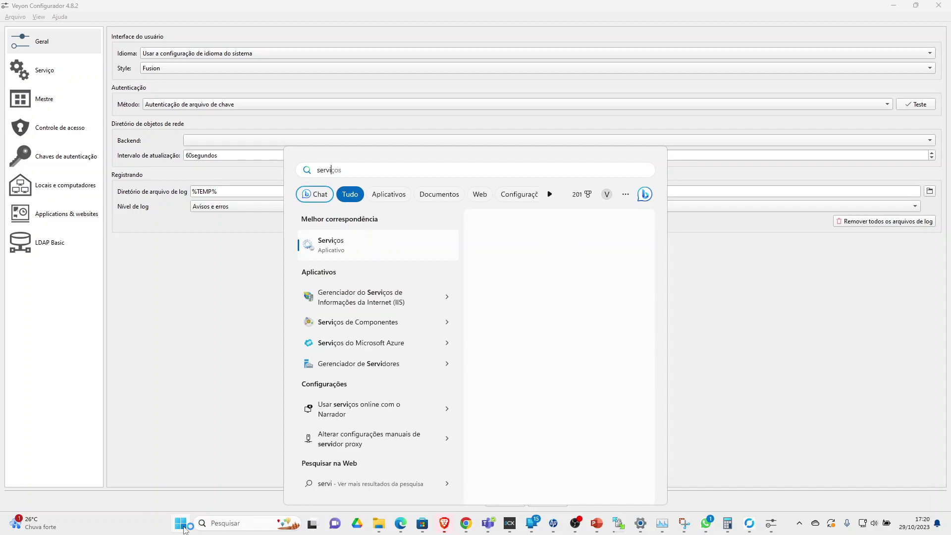
{"action": "key", "text": "Escape"}
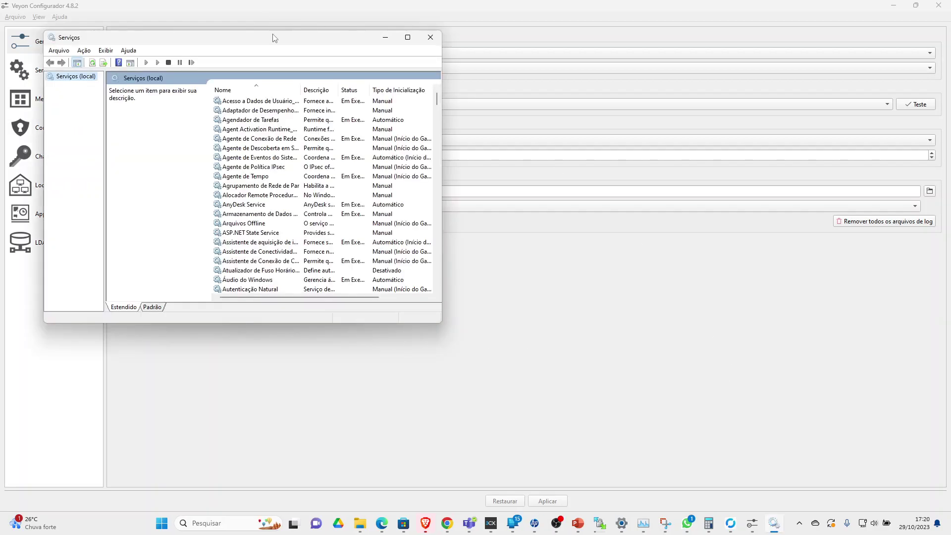
{"action": "double_click", "coordinate": [273, 37]}
{"action": "left_click_drag", "start_coordinate": [947, 93], "coordinate": [938, 493]}
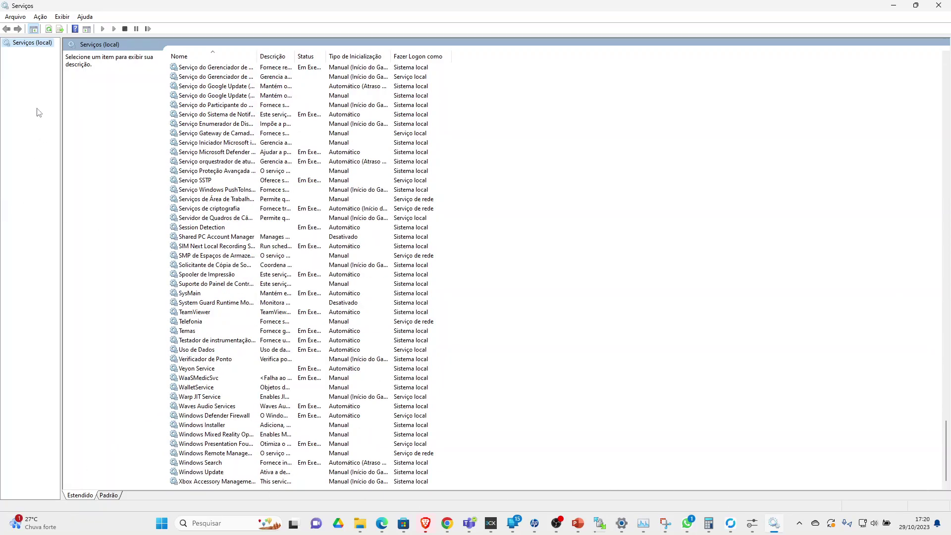
Examine the general, logon and recovery properties of Veyon Service, and return to Veyon Configurator.
{"action": "left_click", "coordinate": [182, 369]}
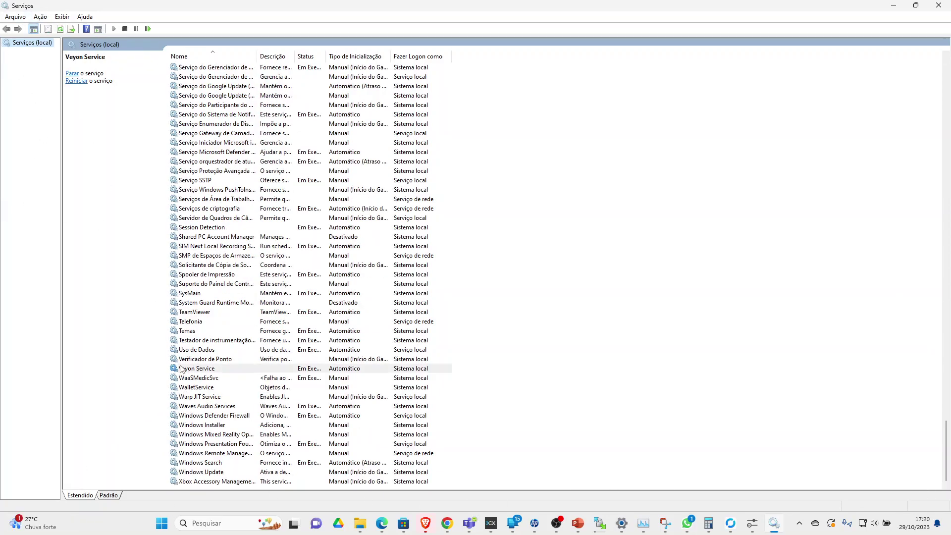
{"action": "double_click", "coordinate": [211, 372]}
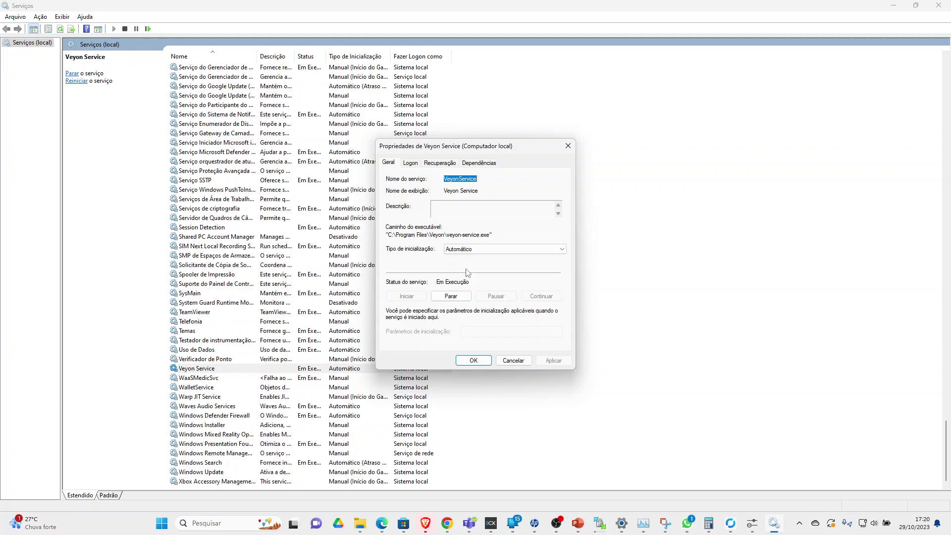
{"action": "left_click", "coordinate": [413, 165]}
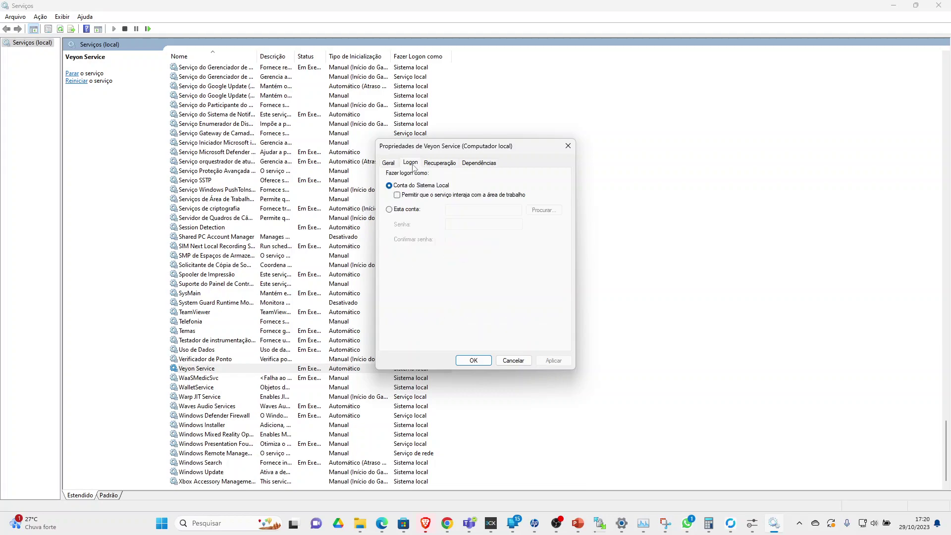
{"action": "left_click", "coordinate": [441, 163]}
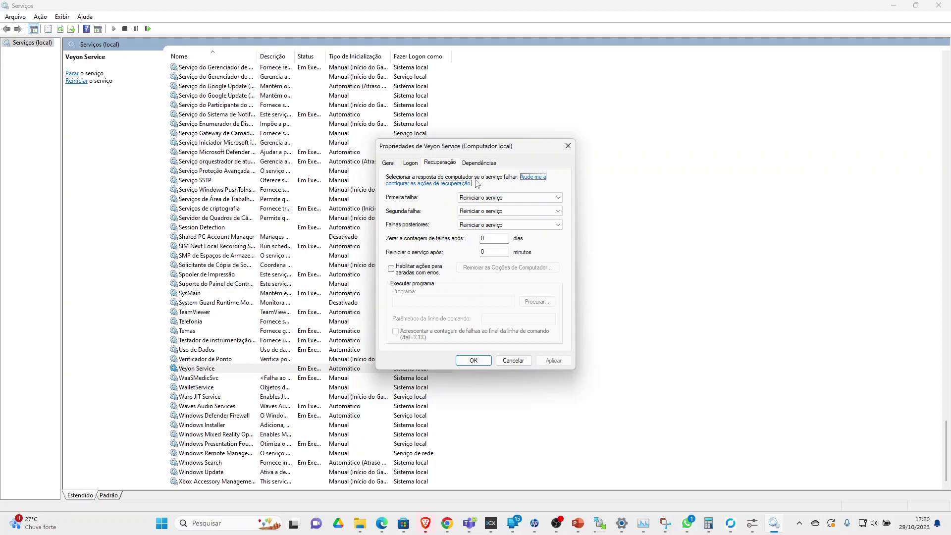
{"action": "left_click", "coordinate": [568, 146]}
{"action": "left_click", "coordinate": [894, 5]}
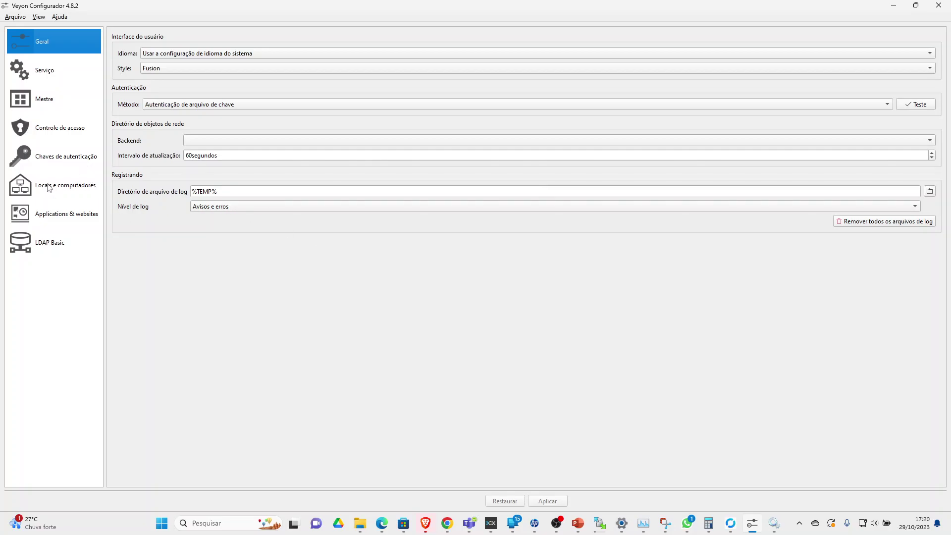
Export the public VMSERV authentication key to the Área de Trabalho folder as VMSERV_public_key.pem.
{"action": "left_click", "coordinate": [42, 155]}
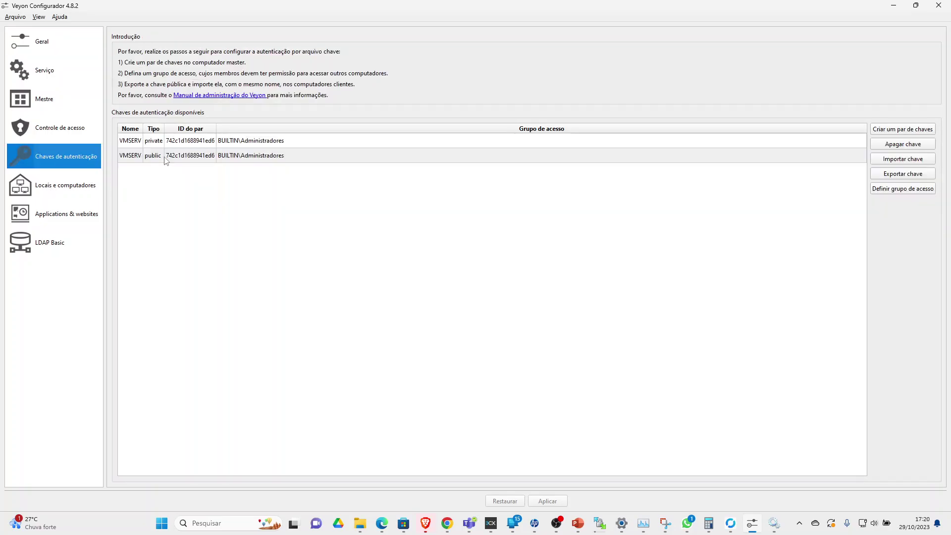
{"action": "left_click", "coordinate": [203, 157]}
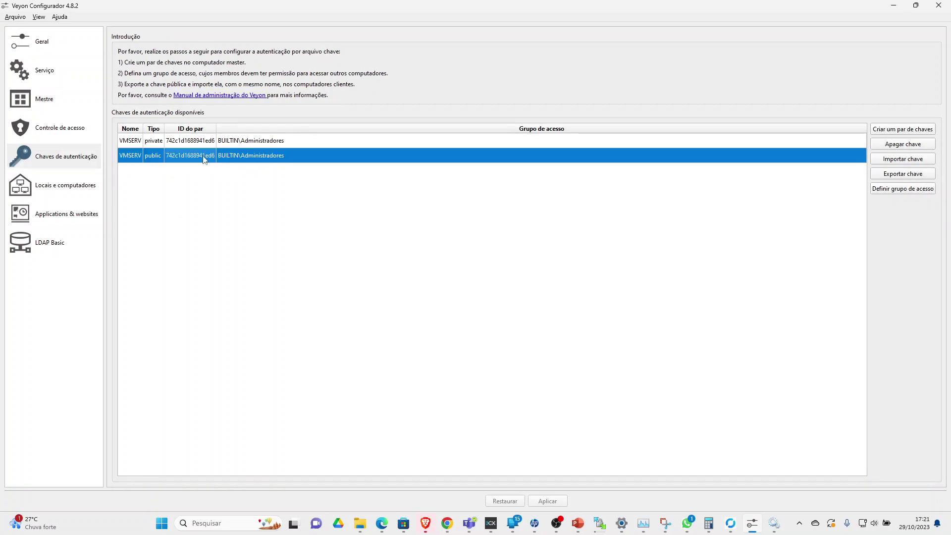
{"action": "left_click", "coordinate": [888, 175]}
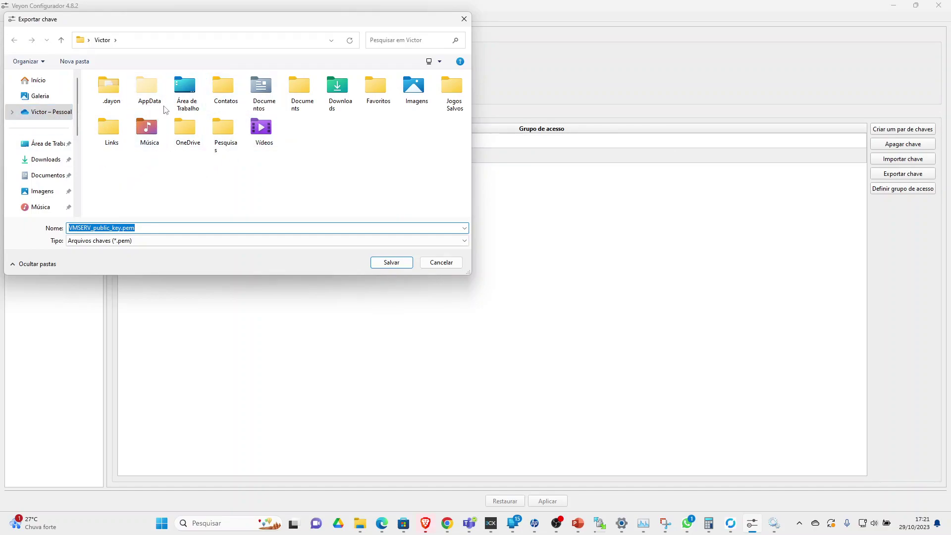
{"action": "left_click", "coordinate": [185, 99]}
{"action": "double_click", "coordinate": [185, 99]}
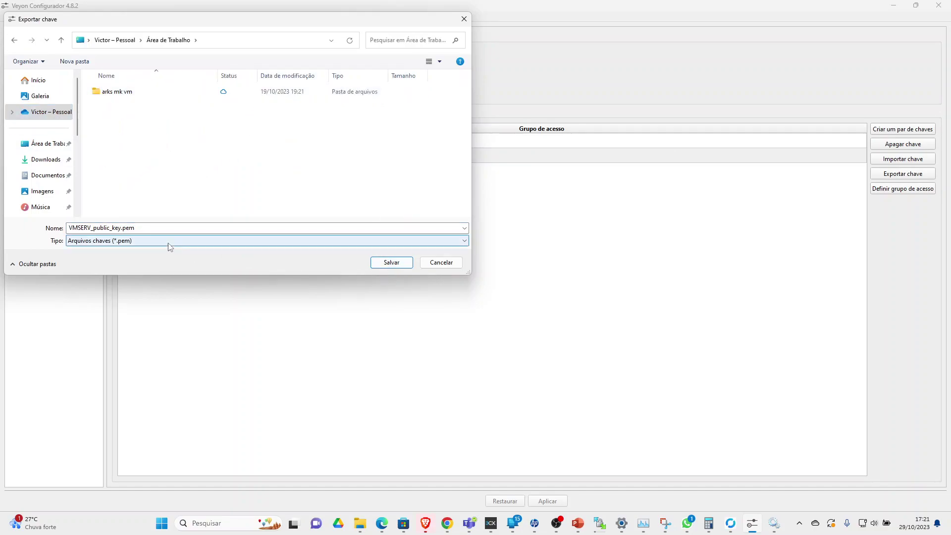
{"action": "left_click", "coordinate": [391, 262]}
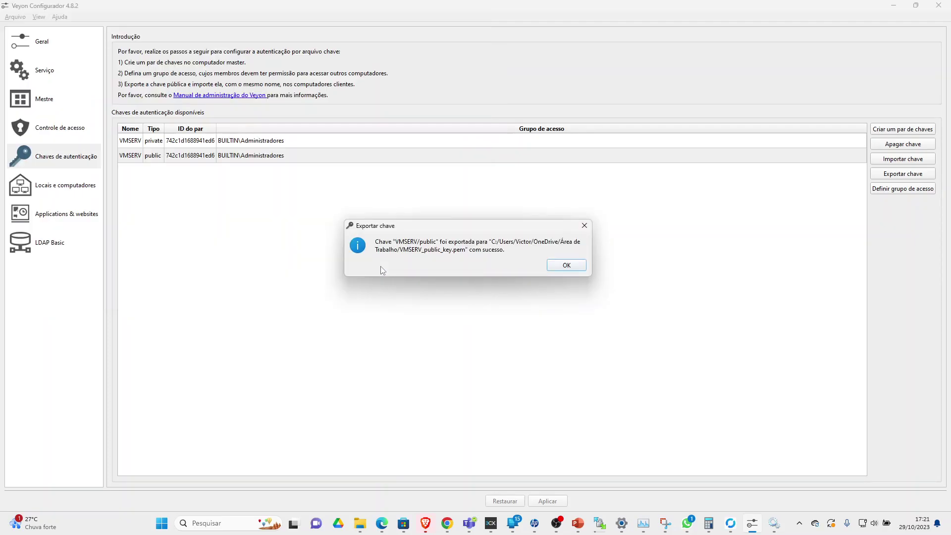
{"action": "left_click", "coordinate": [567, 265]}
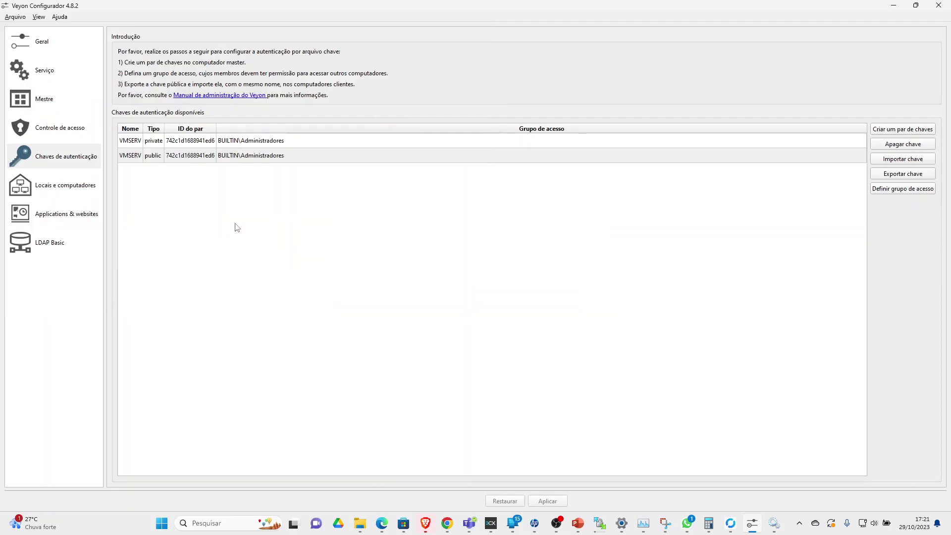
Review the general, access control and authentication key settings, and check the computers assigned to the vmserv location.
{"action": "left_click", "coordinate": [44, 44]}
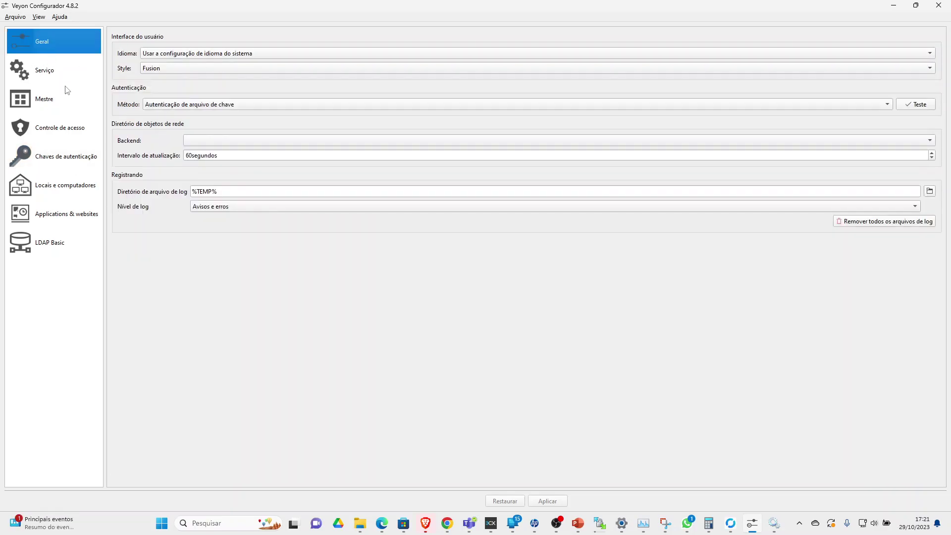
{"action": "left_click", "coordinate": [50, 130]}
{"action": "left_click", "coordinate": [49, 157]}
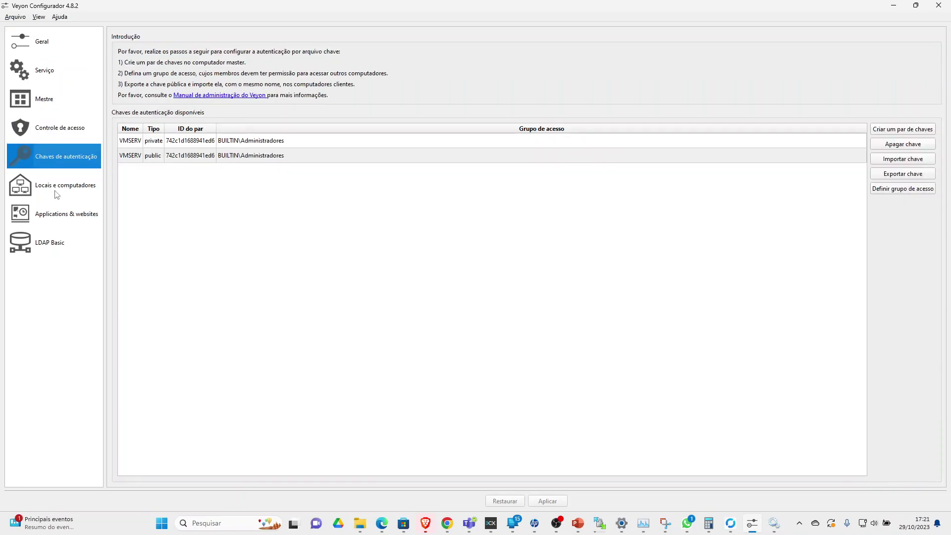
{"action": "left_click", "coordinate": [52, 186]}
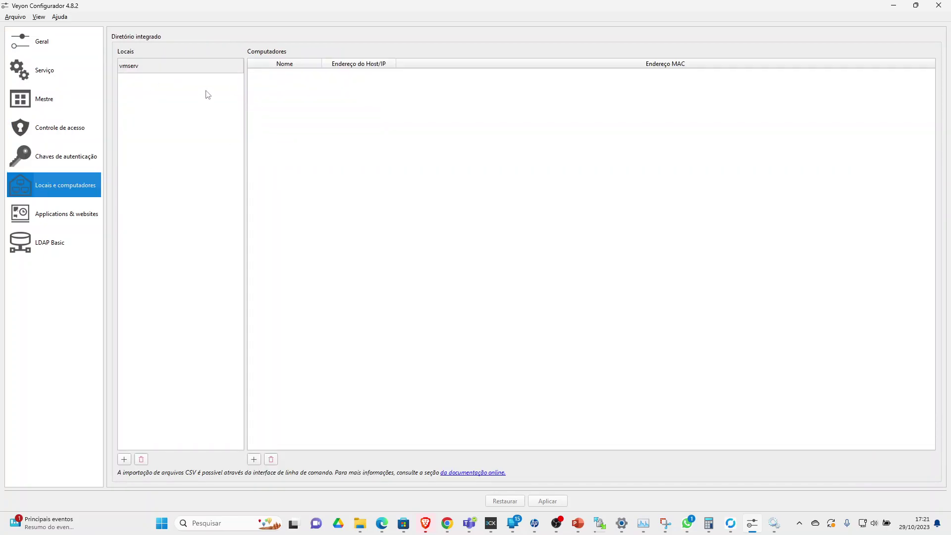
{"action": "left_click", "coordinate": [154, 70]}
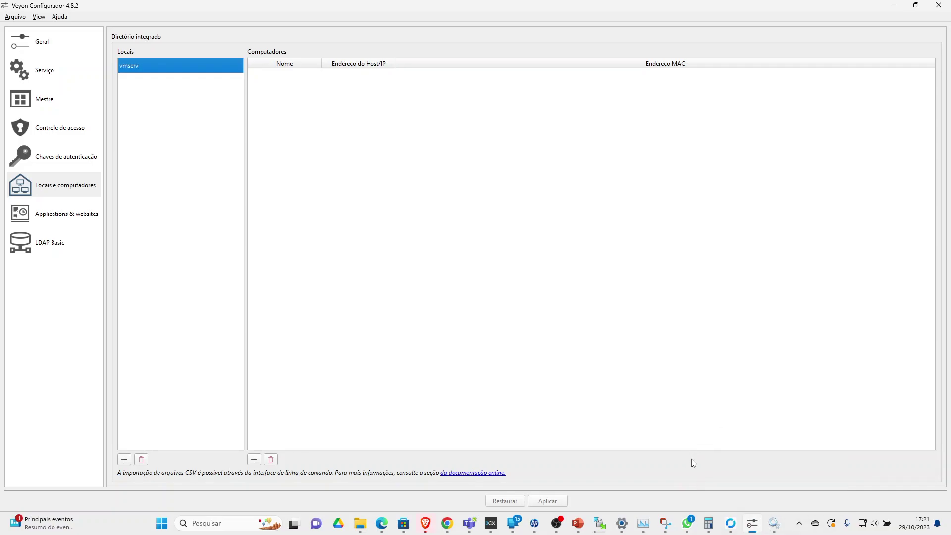
Switch to the RustDesk remote session and open a new Chrome tab on the remote computer.
{"action": "mouse_move", "coordinate": [730, 523]}
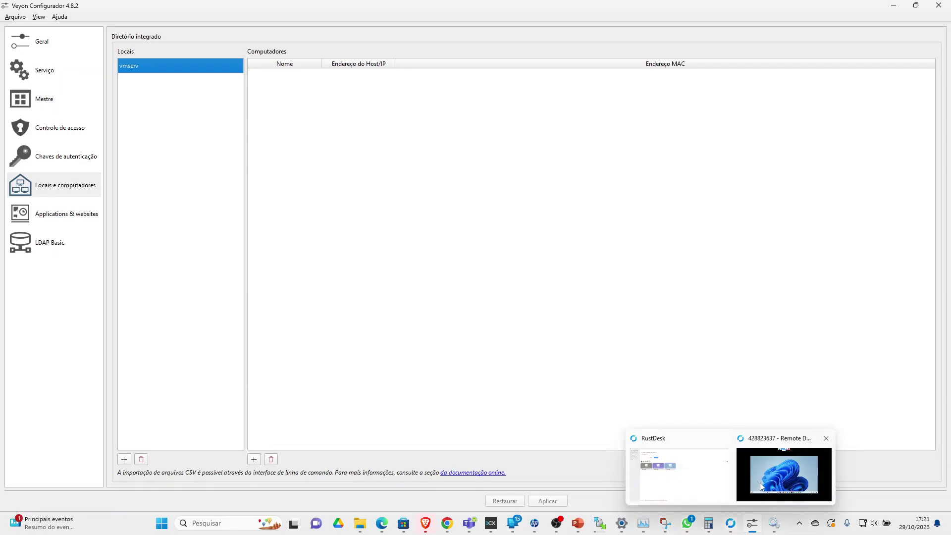
{"action": "left_click", "coordinate": [761, 486]}
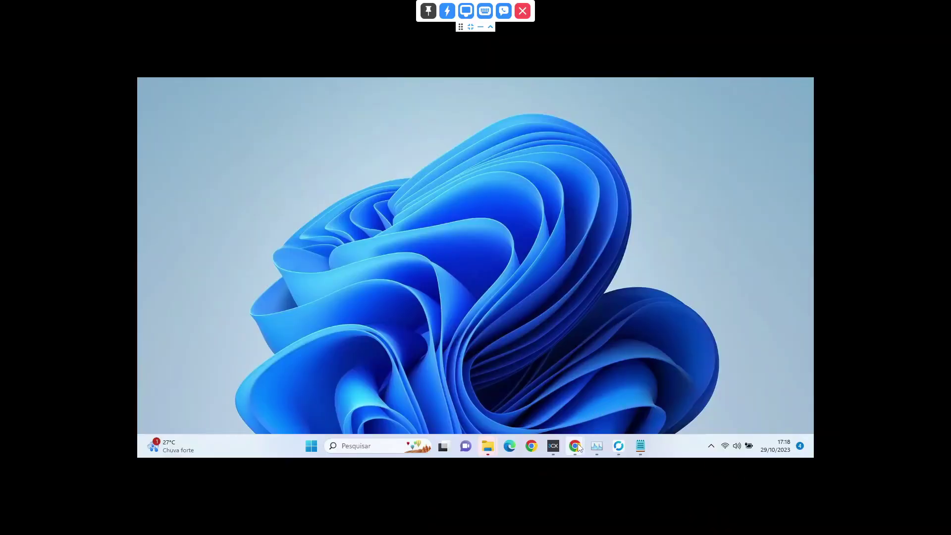
{"action": "mouse_move", "coordinate": [577, 444]}
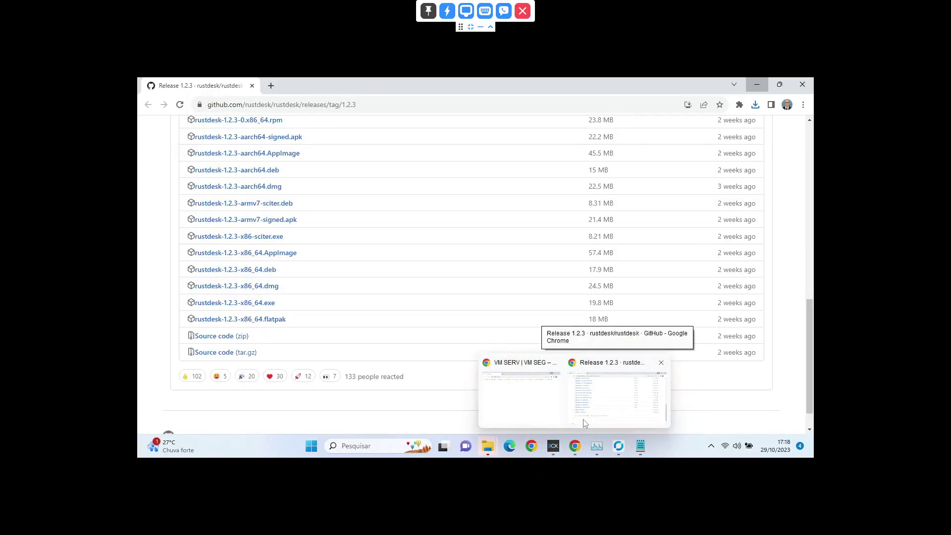
{"action": "left_click", "coordinate": [585, 423]}
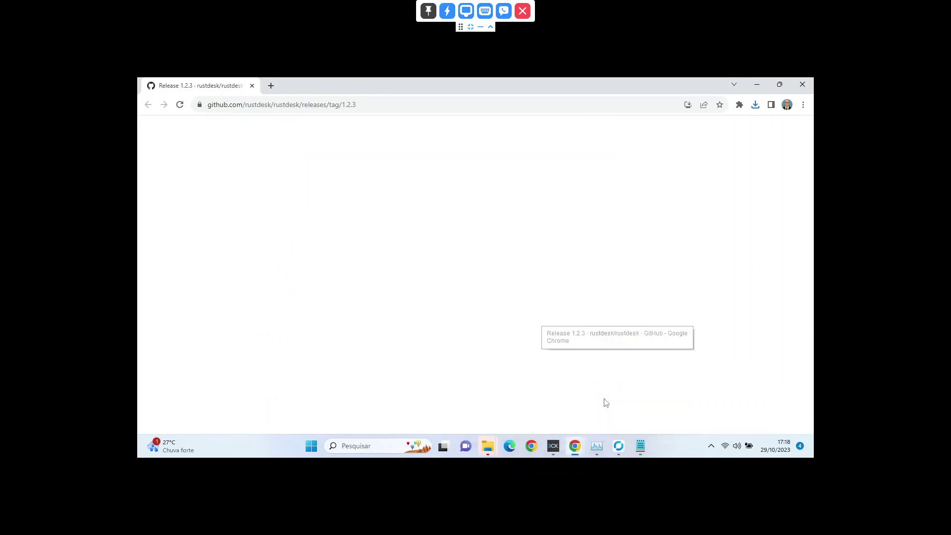
{"action": "left_click", "coordinate": [271, 87]}
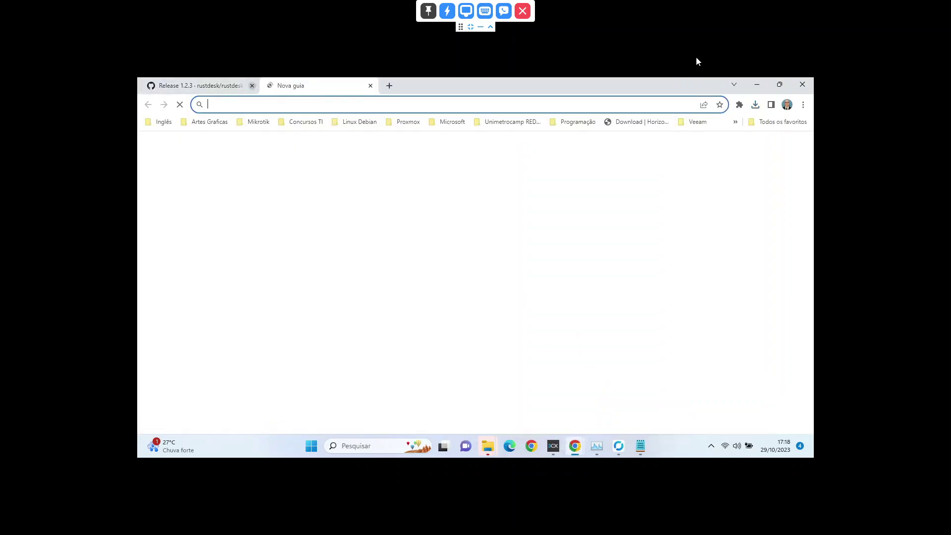
{"action": "left_click", "coordinate": [757, 85]}
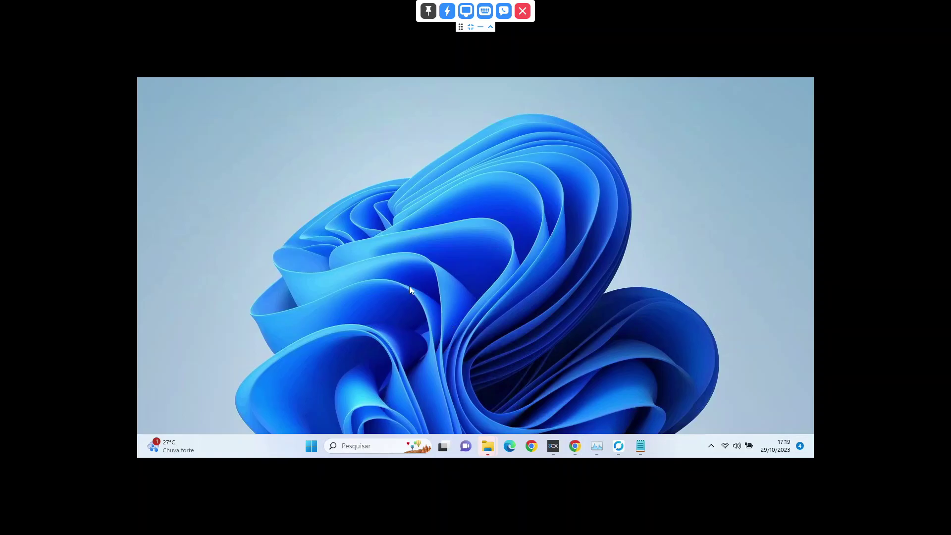
{"action": "mouse_move", "coordinate": [574, 448]}
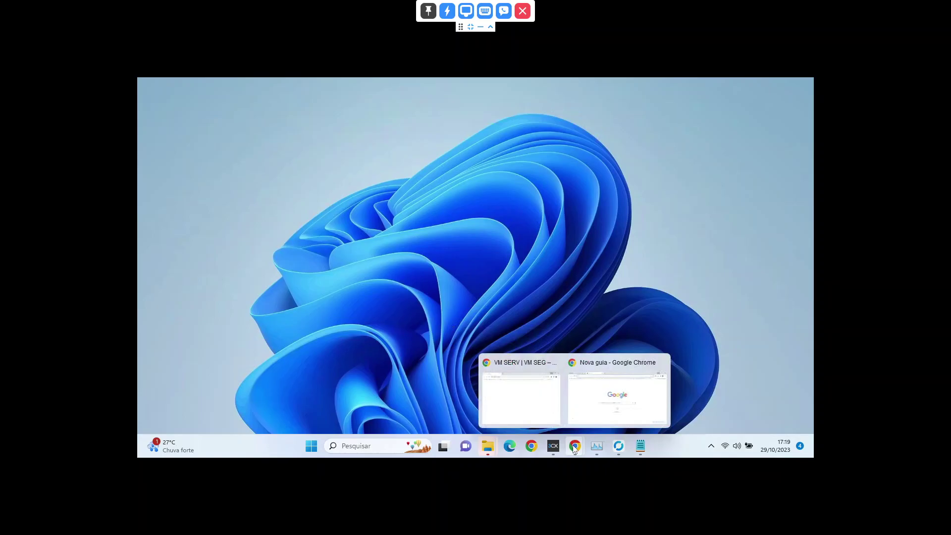
{"action": "left_click", "coordinate": [589, 402]}
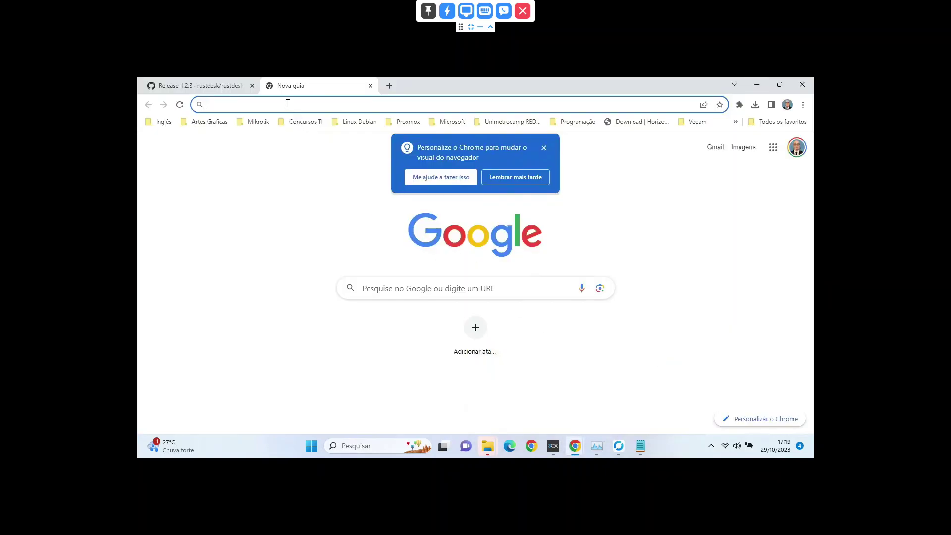
Go to the Veyon download page and download the Windows 64 bit setup file for version 4.8.2.
{"action": "type", "text": "ve"}
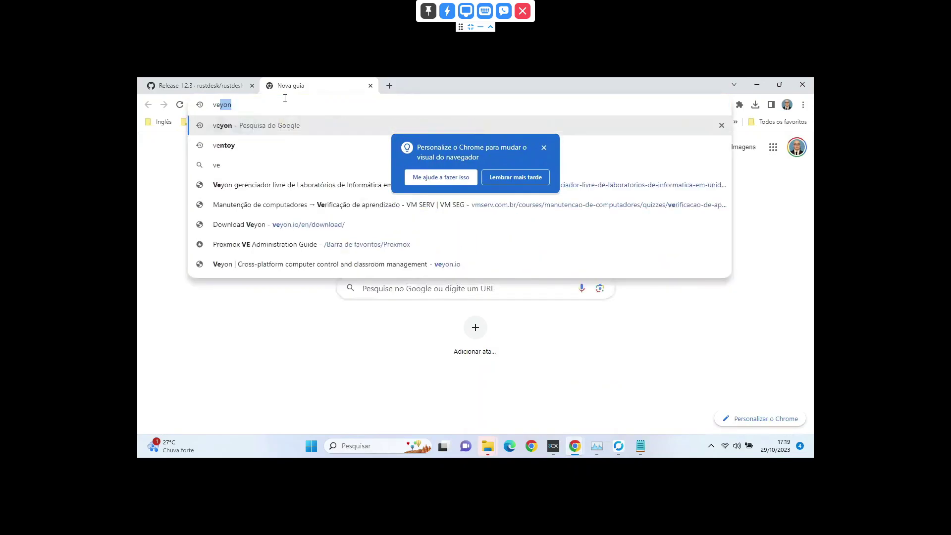
{"action": "left_click", "coordinate": [318, 223]}
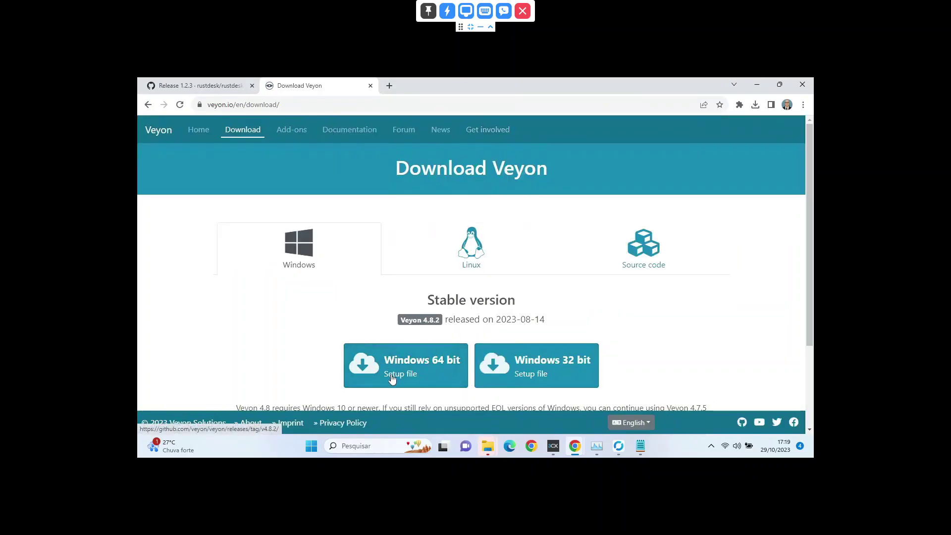
{"action": "left_click", "coordinate": [395, 373]}
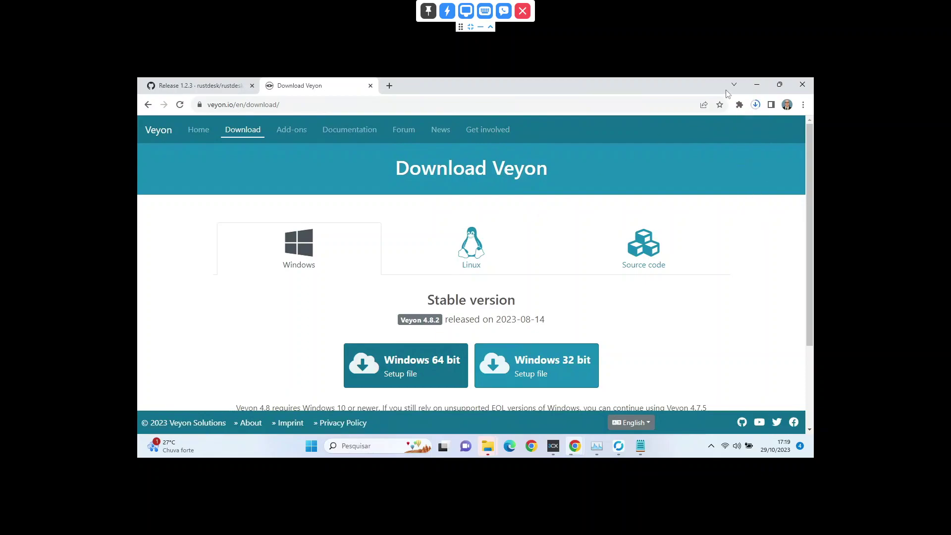
Launch veyon-4.8.2.0-win64-setup.exe on the remote computer, allow it to make changes, and close the browser window.
{"action": "left_click", "coordinate": [755, 104]}
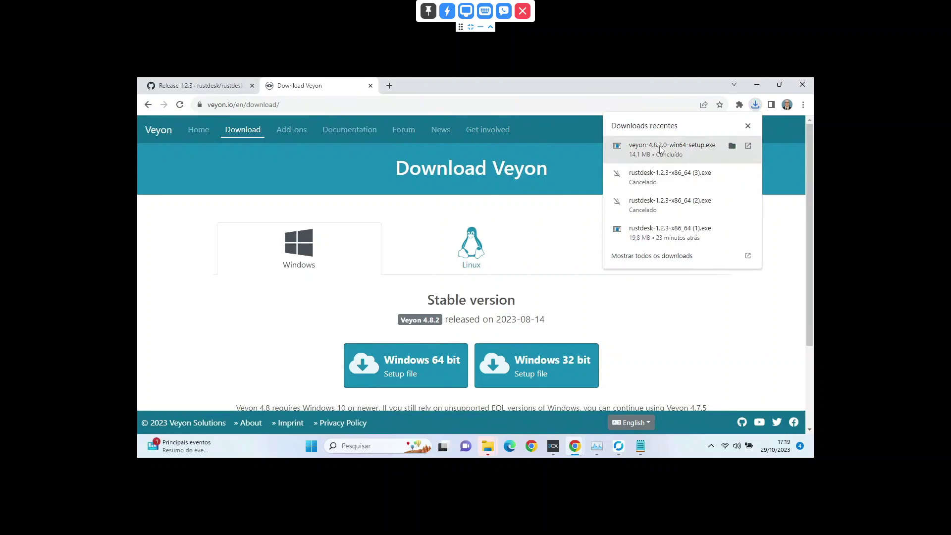
{"action": "left_click", "coordinate": [688, 156]}
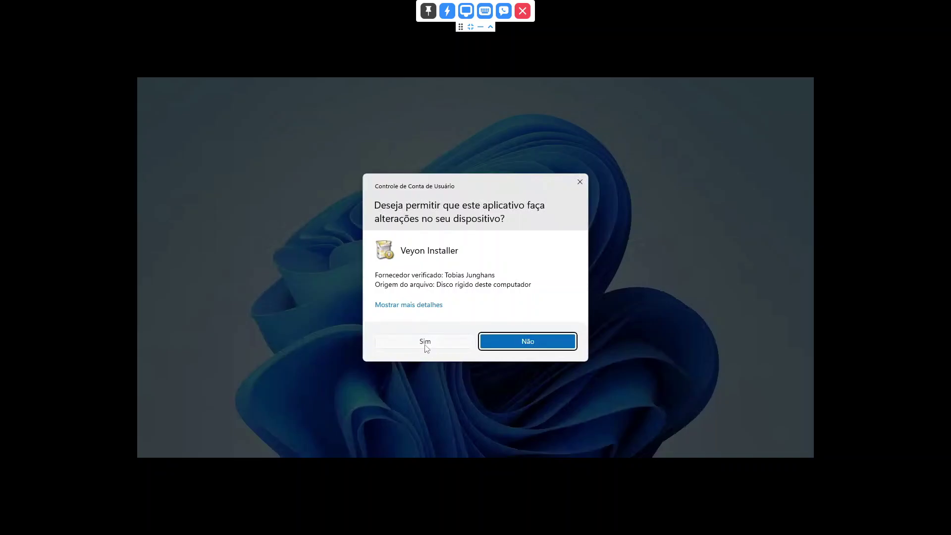
{"action": "left_click", "coordinate": [427, 342]}
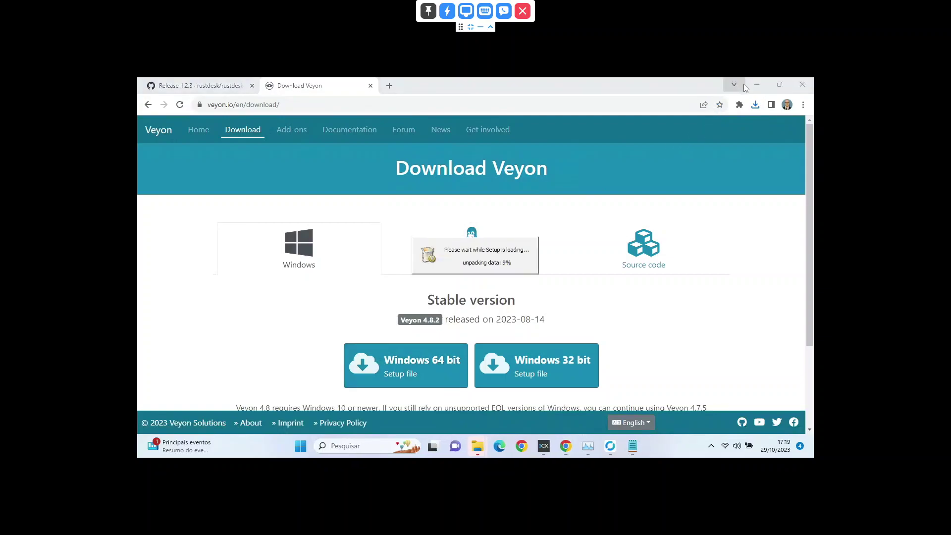
{"action": "left_click", "coordinate": [802, 85]}
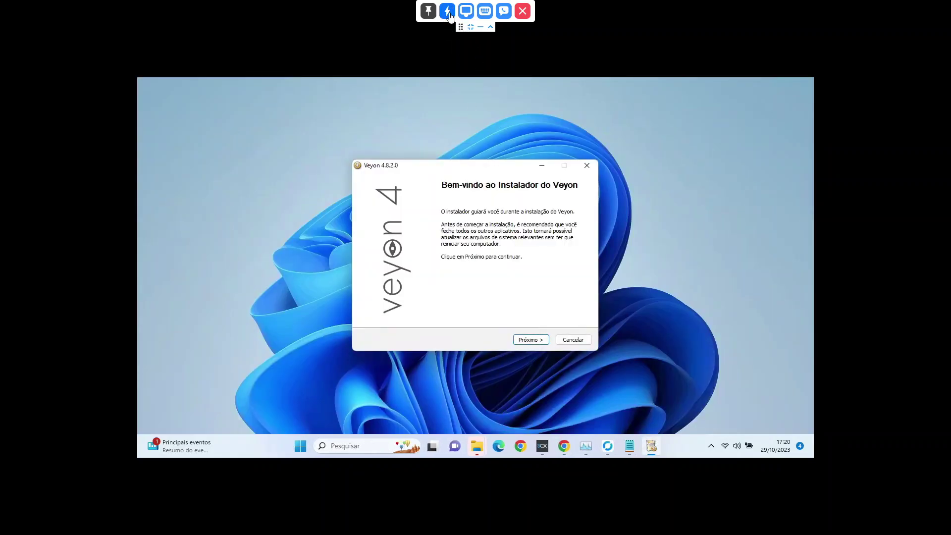
Start a RustDesk file transfer and select VMSERV_public_key.pem in the local computer's OneDrive Área de Trabalho folder.
{"action": "left_click", "coordinate": [448, 14]}
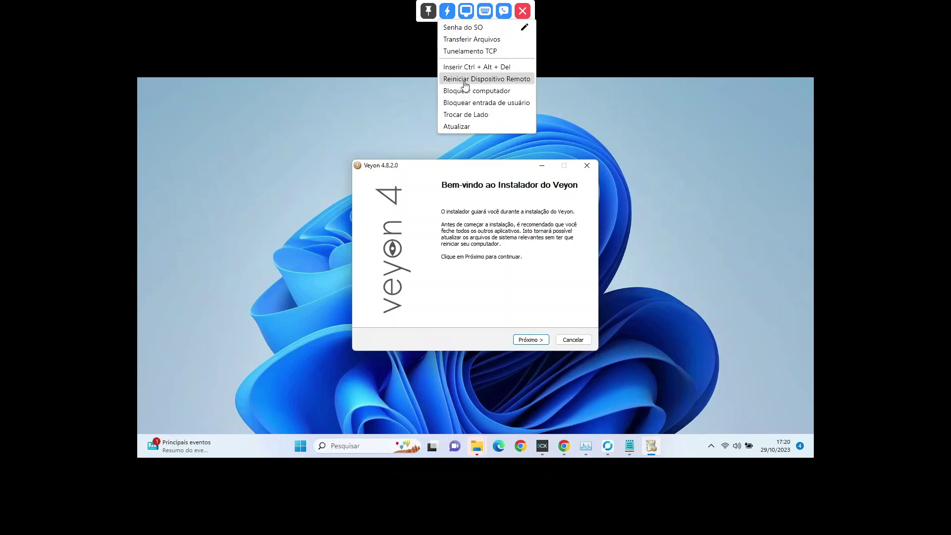
{"action": "left_click", "coordinate": [461, 40]}
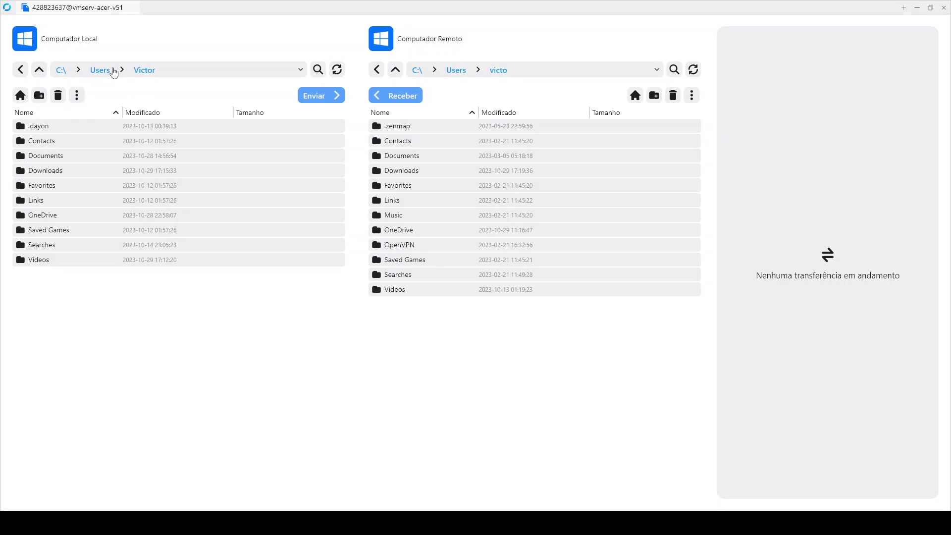
{"action": "left_click", "coordinate": [111, 69]}
{"action": "left_click", "coordinate": [34, 203]}
{"action": "double_click", "coordinate": [35, 203]}
{"action": "double_click", "coordinate": [53, 216]}
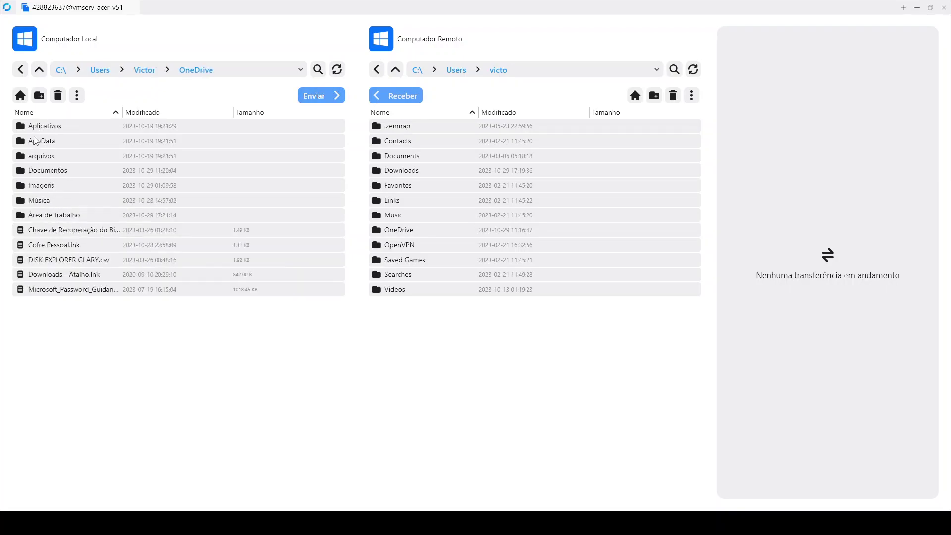
{"action": "double_click", "coordinate": [47, 215]}
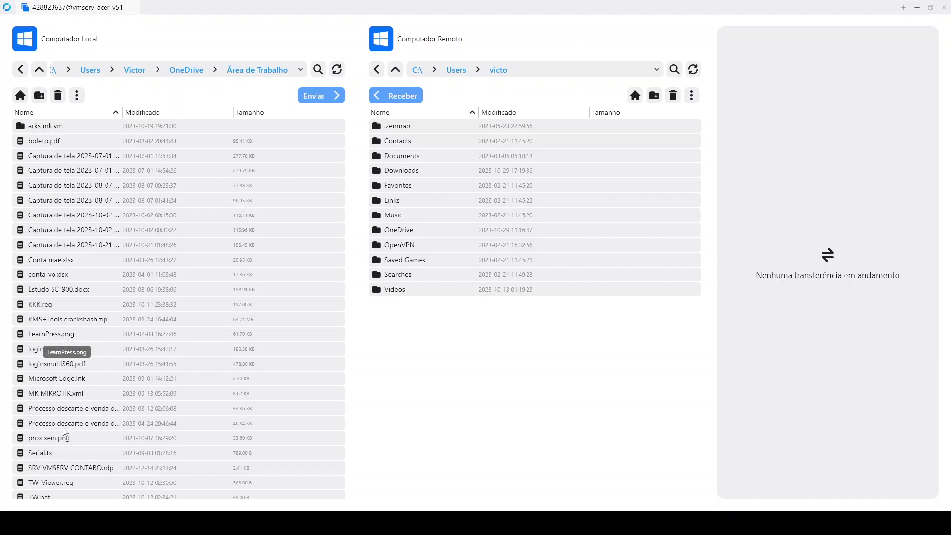
{"action": "scroll", "coordinate": [63, 431], "scroll_direction": "down", "scroll_amount": 1}
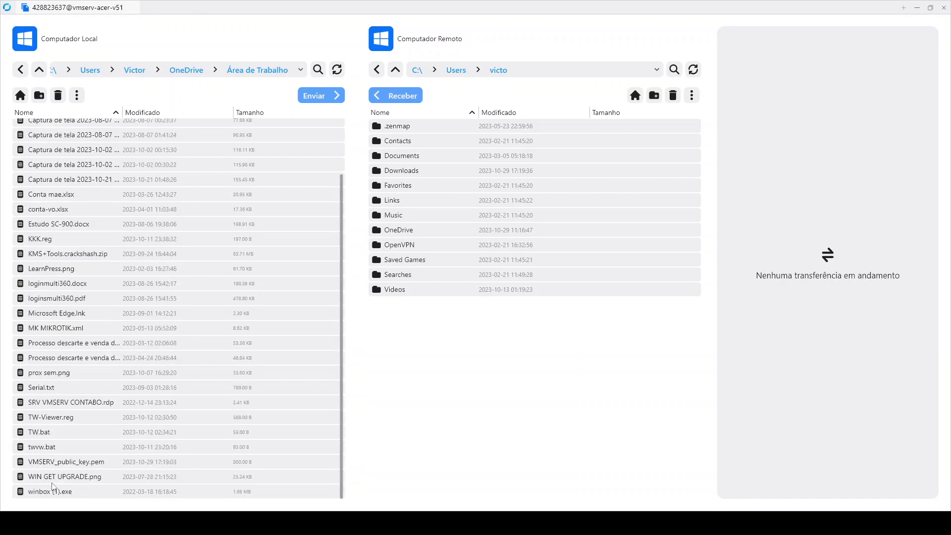
{"action": "left_click", "coordinate": [47, 463]}
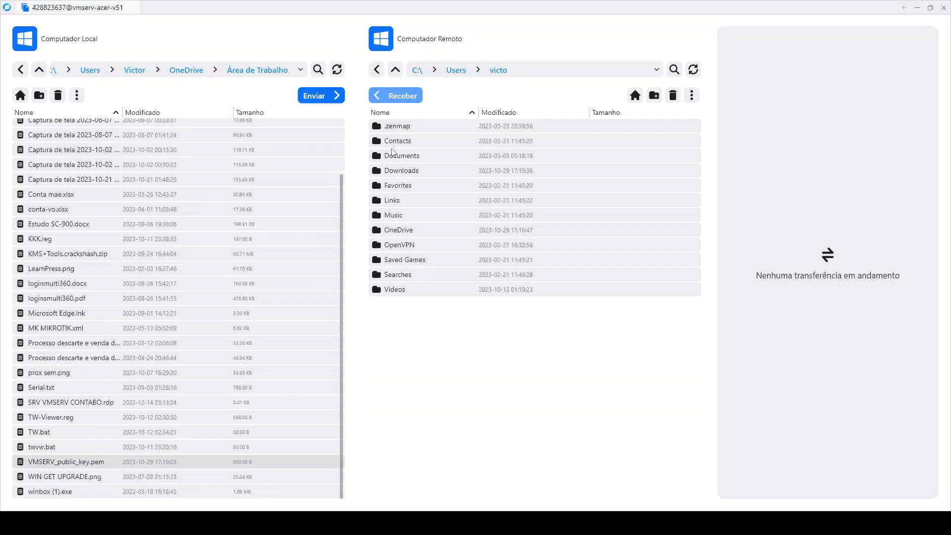
Set the remote computer's destination folder for the transfer to the root of the C:\ drive.
{"action": "double_click", "coordinate": [403, 229]}
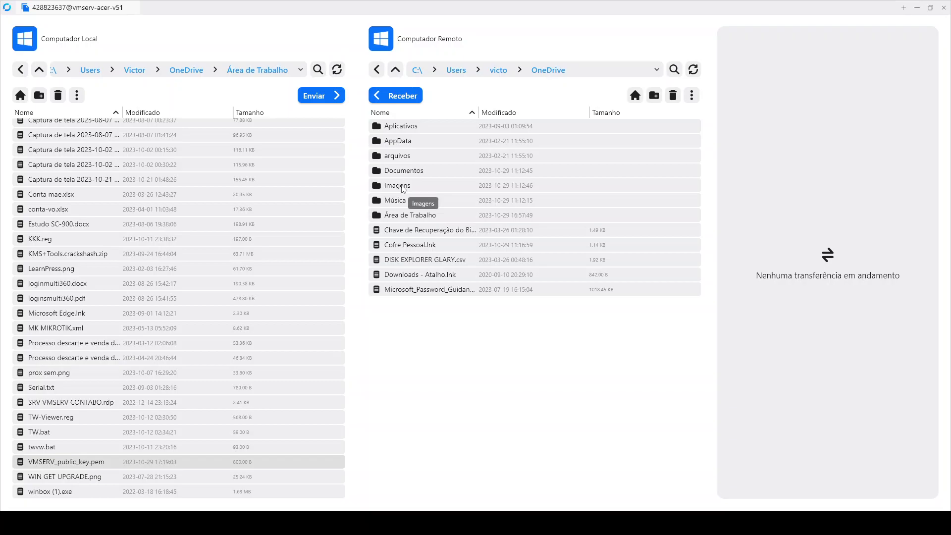
{"action": "left_click", "coordinate": [398, 218]}
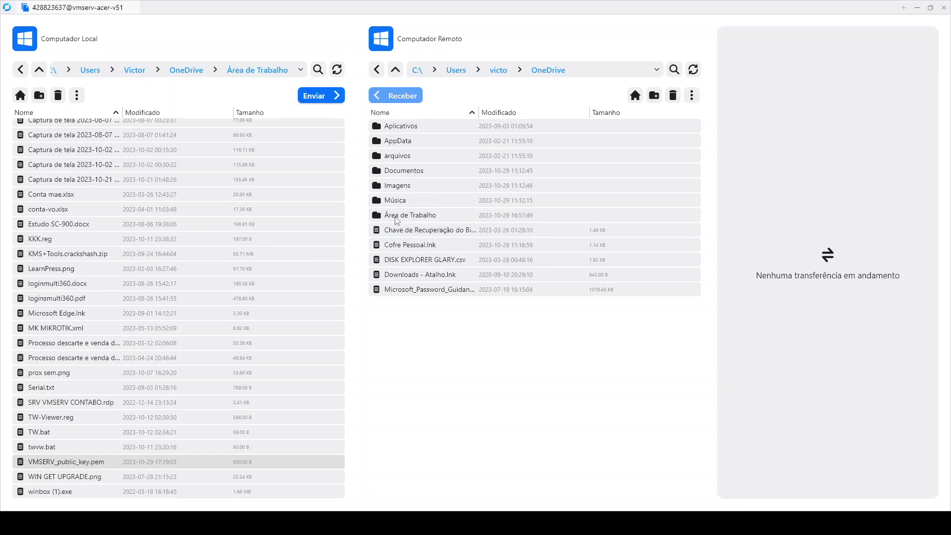
{"action": "left_click", "coordinate": [408, 221]}
{"action": "left_click", "coordinate": [436, 223]}
{"action": "left_click", "coordinate": [468, 223]}
{"action": "left_click", "coordinate": [454, 73]}
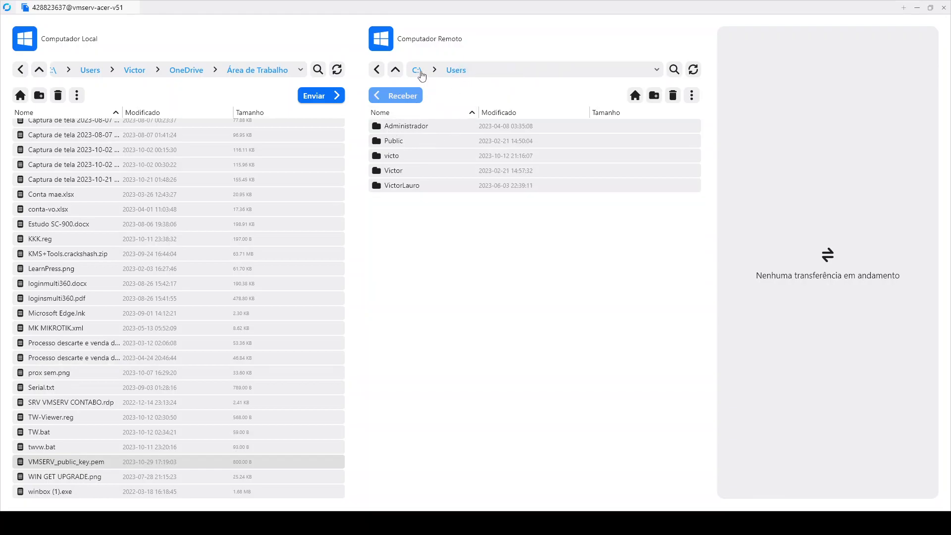
{"action": "left_click", "coordinate": [418, 73]}
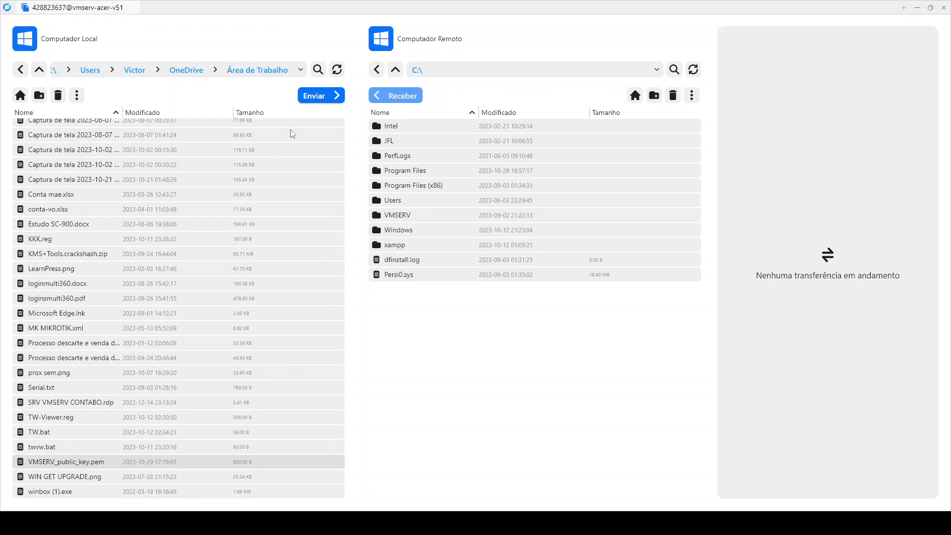
Try to send VMSERV_public_key.pem to the root of the remote C:\ drive and refresh the remote file list.
{"action": "left_click", "coordinate": [318, 95]}
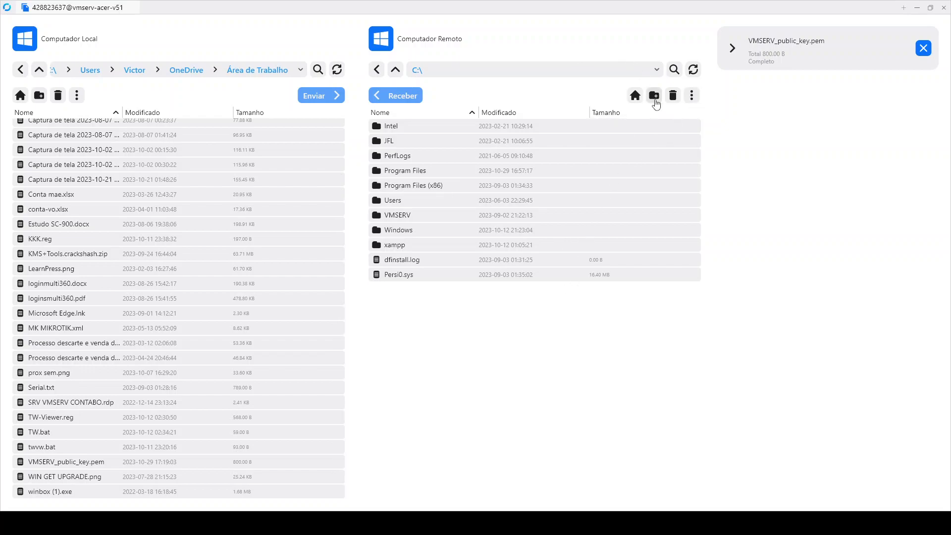
{"action": "left_click", "coordinate": [693, 72]}
{"action": "left_click", "coordinate": [674, 69]}
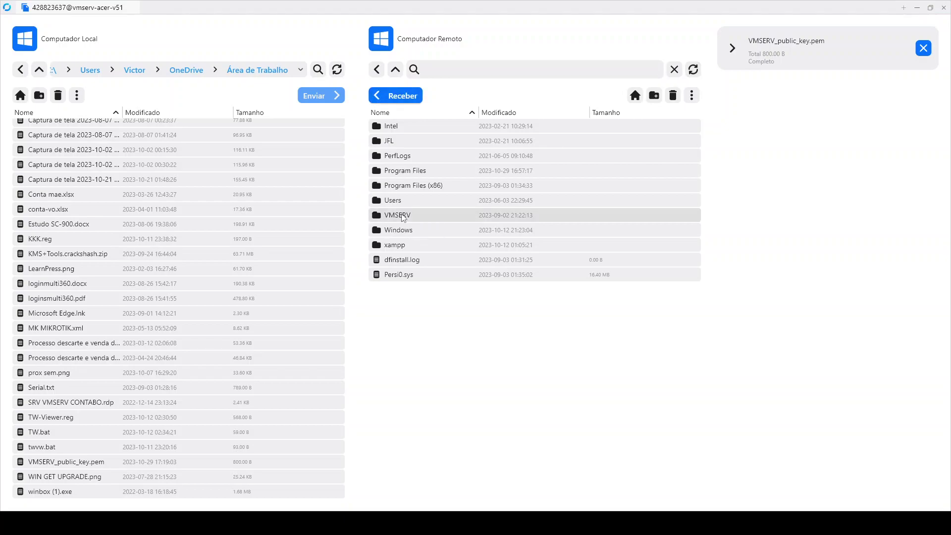
Send VMSERV_public_key.pem to the remote computer's C:\VMSERV folder and close the file transfer window.
{"action": "double_click", "coordinate": [402, 216]}
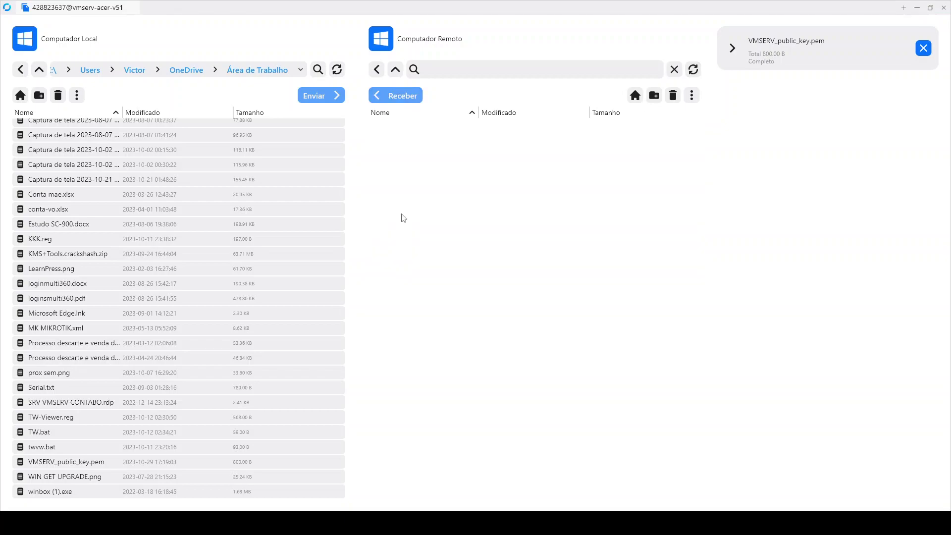
{"action": "left_click", "coordinate": [94, 462]}
{"action": "left_click", "coordinate": [338, 96]}
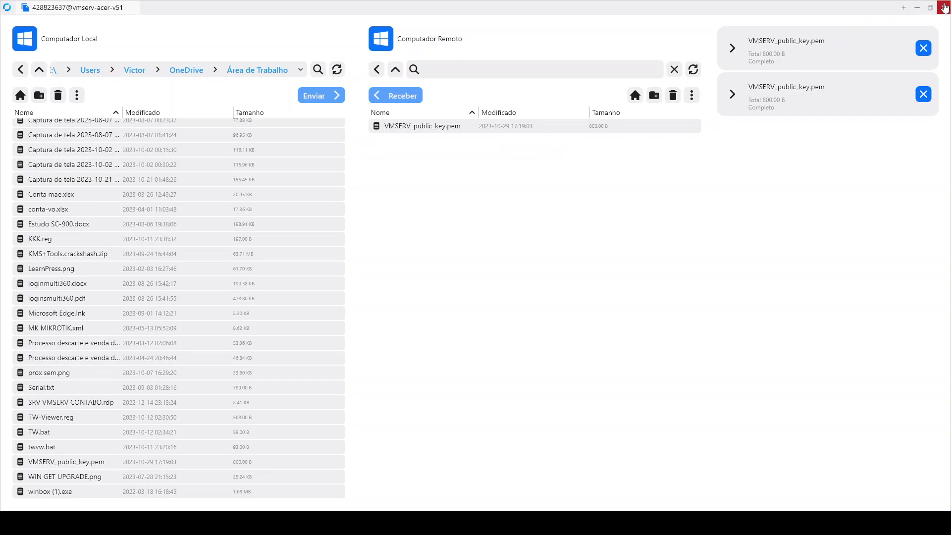
{"action": "left_click", "coordinate": [942, 11]}
{"action": "left_click", "coordinate": [734, 232]}
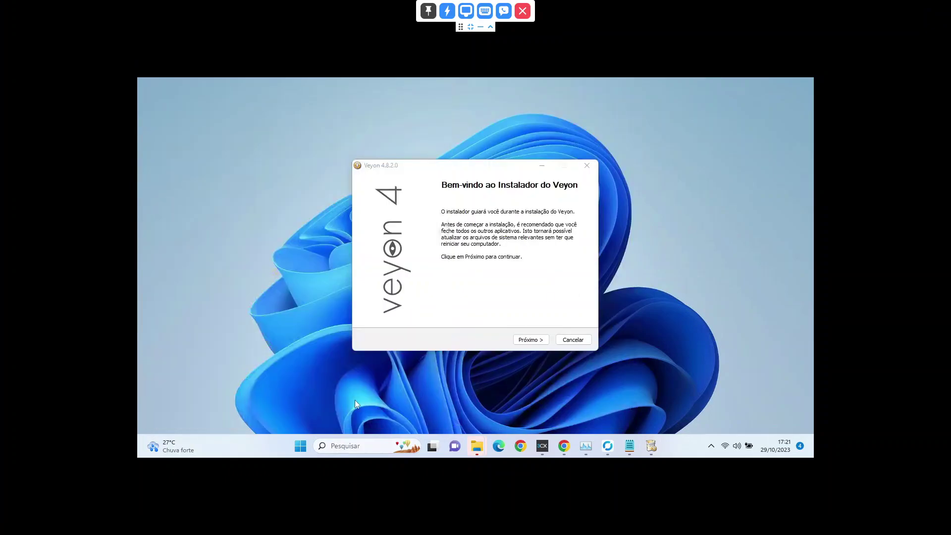
Install Veyon on the remote computer in the default folder without the Veyon Master component, and finish by launching the Configurator.
{"action": "left_click", "coordinate": [529, 339]}
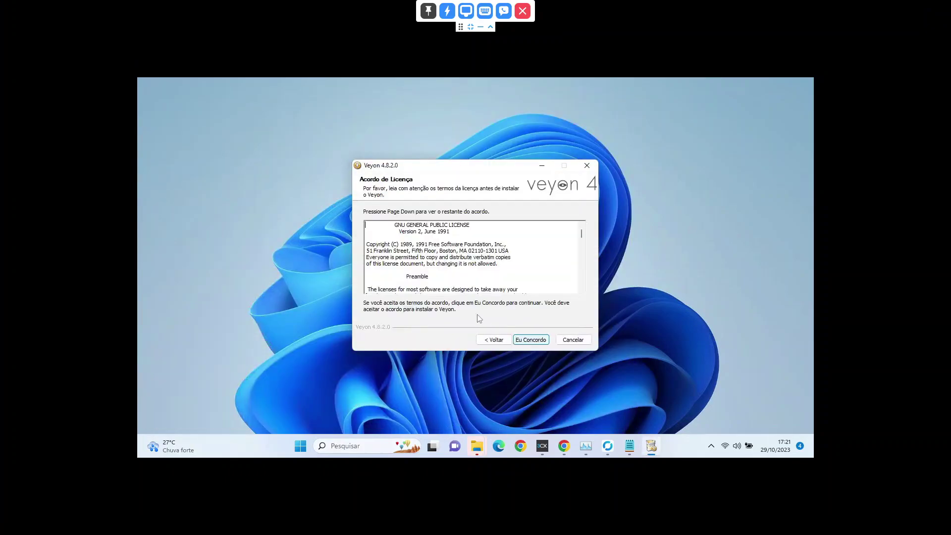
{"action": "left_click", "coordinate": [531, 340]}
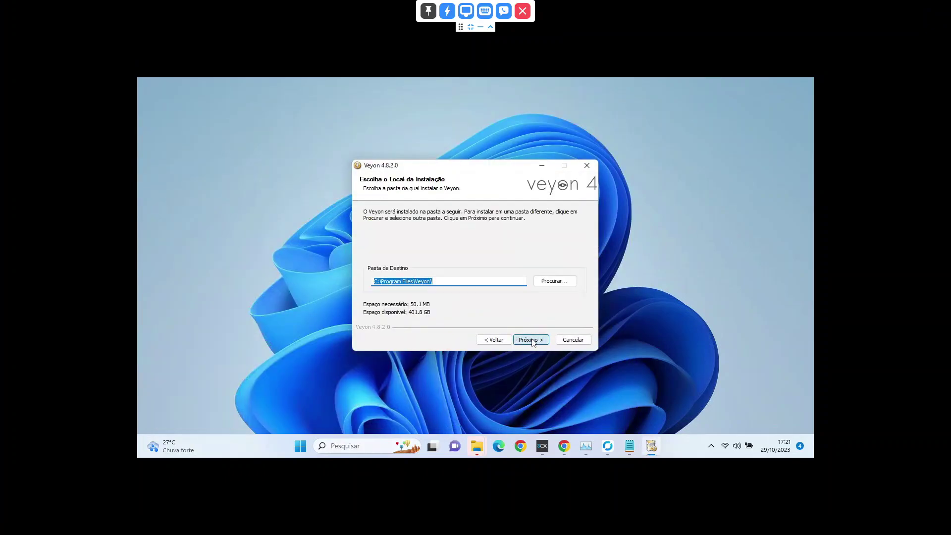
{"action": "left_click", "coordinate": [531, 340]}
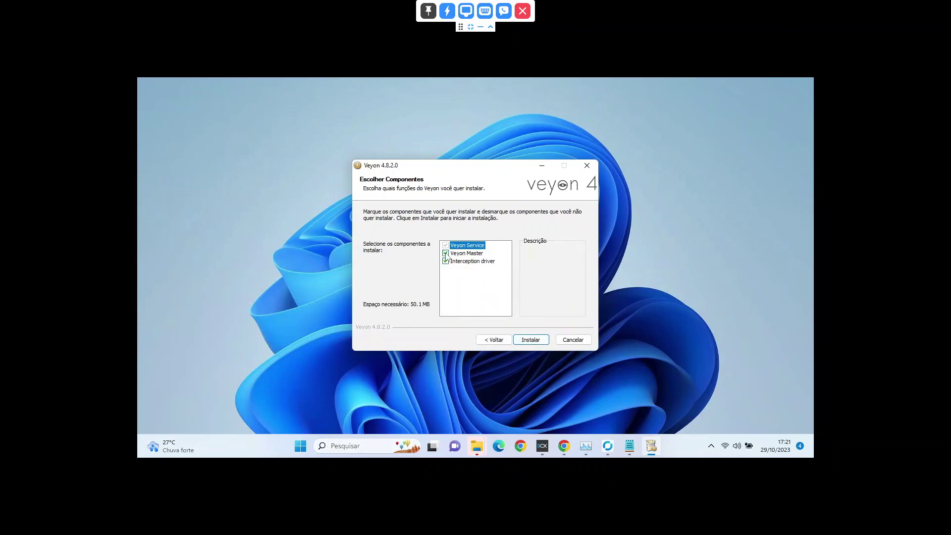
{"action": "left_click", "coordinate": [445, 253]}
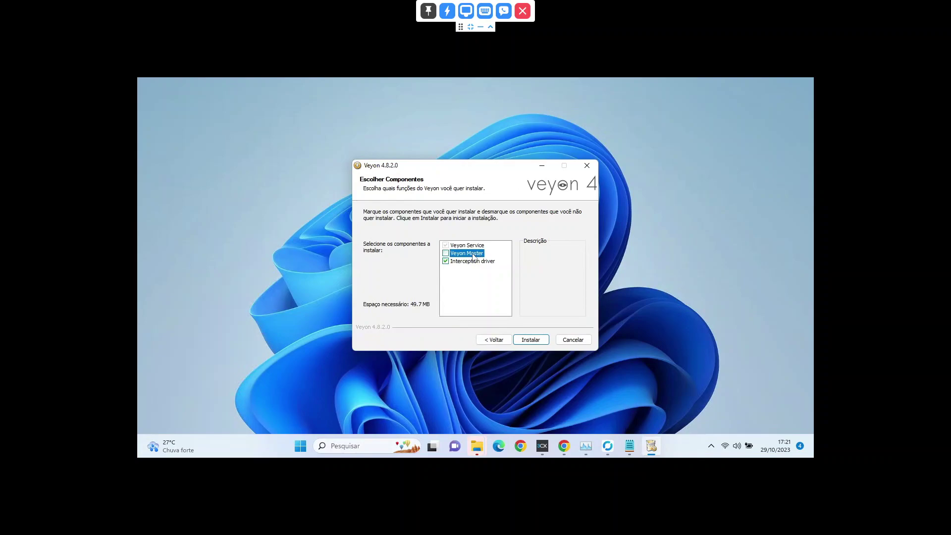
{"action": "left_click", "coordinate": [535, 341]}
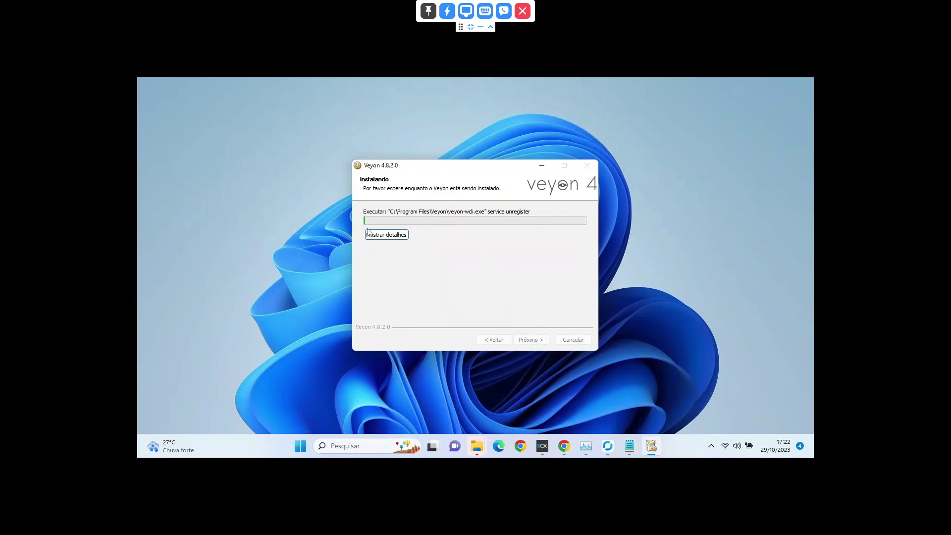
{"action": "left_click", "coordinate": [386, 235]}
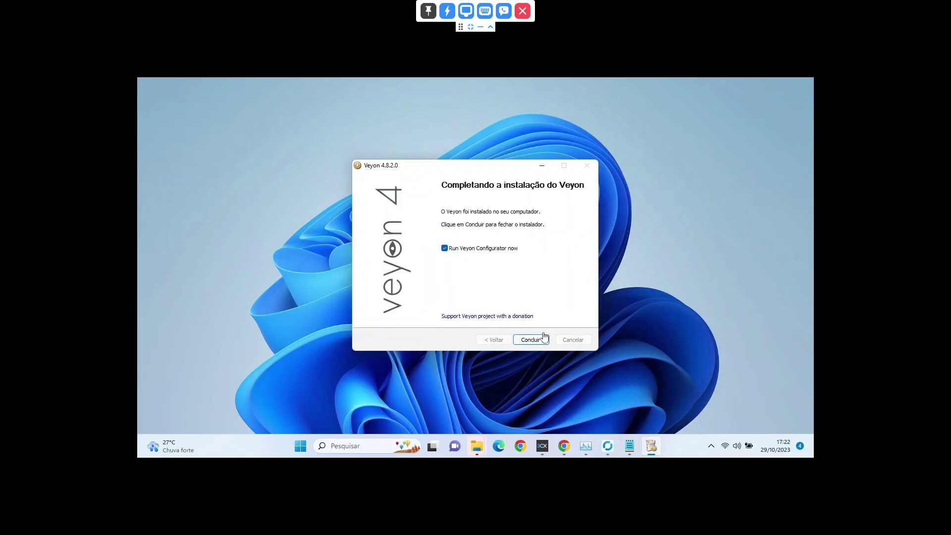
{"action": "left_click", "coordinate": [531, 340]}
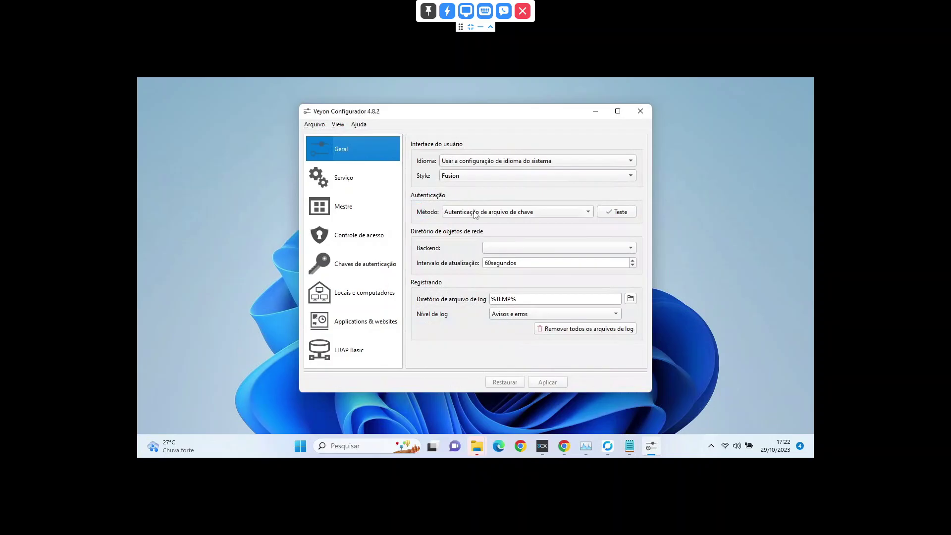
In the authentication key settings, start a key import and select VMSERV_public_key.pem from C:\VMSERV.
{"action": "left_click", "coordinate": [358, 265]}
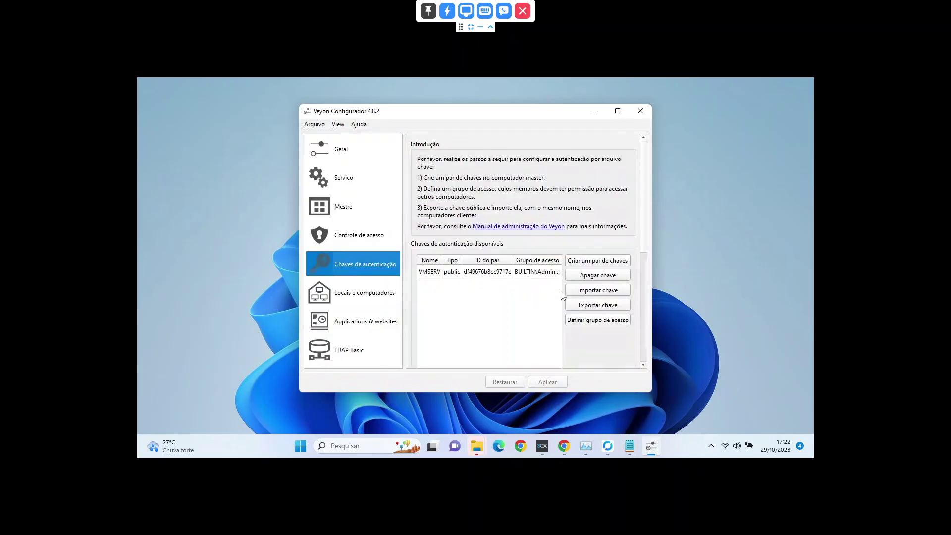
{"action": "mouse_move", "coordinate": [561, 296]}
{"action": "left_click", "coordinate": [586, 292]}
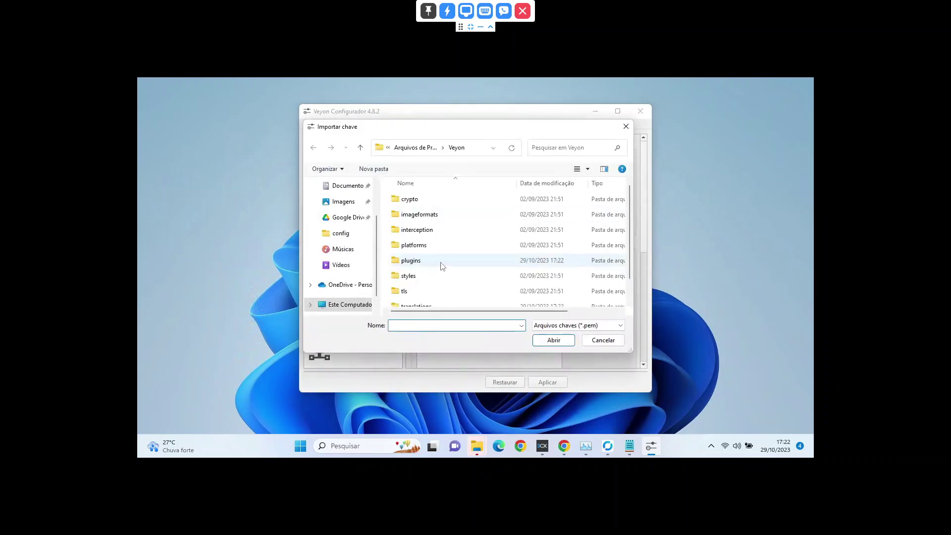
{"action": "mouse_move", "coordinate": [441, 134]}
{"action": "left_mouse_down"}
{"action": "mouse_move", "coordinate": [476, 346]}
{"action": "mouse_move", "coordinate": [454, 211]}
{"action": "mouse_move", "coordinate": [429, 134]}
{"action": "left_mouse_up"}
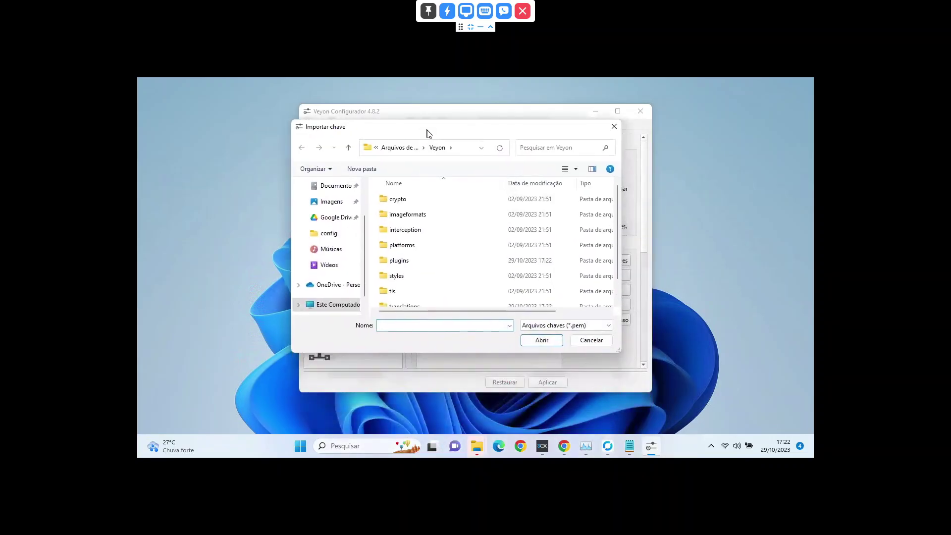
{"action": "left_click", "coordinate": [336, 305]}
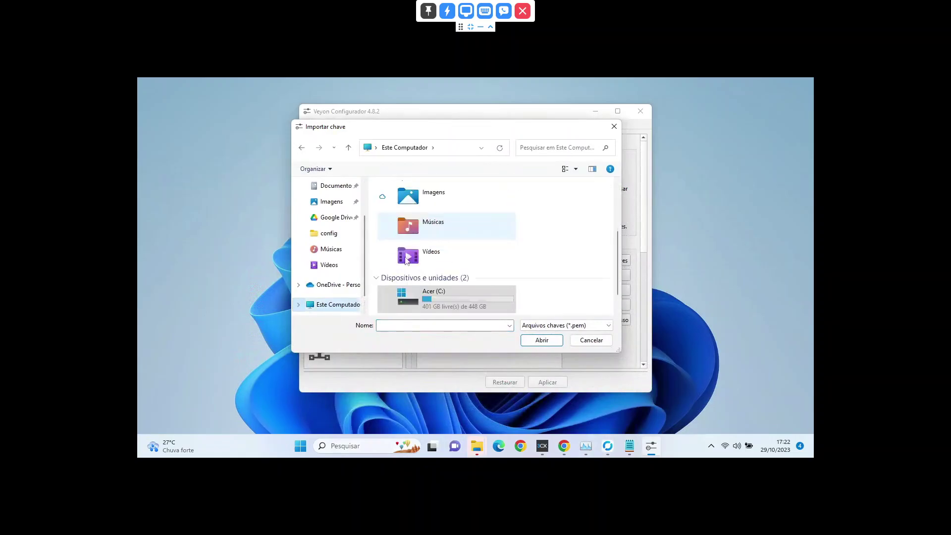
{"action": "double_click", "coordinate": [451, 293]}
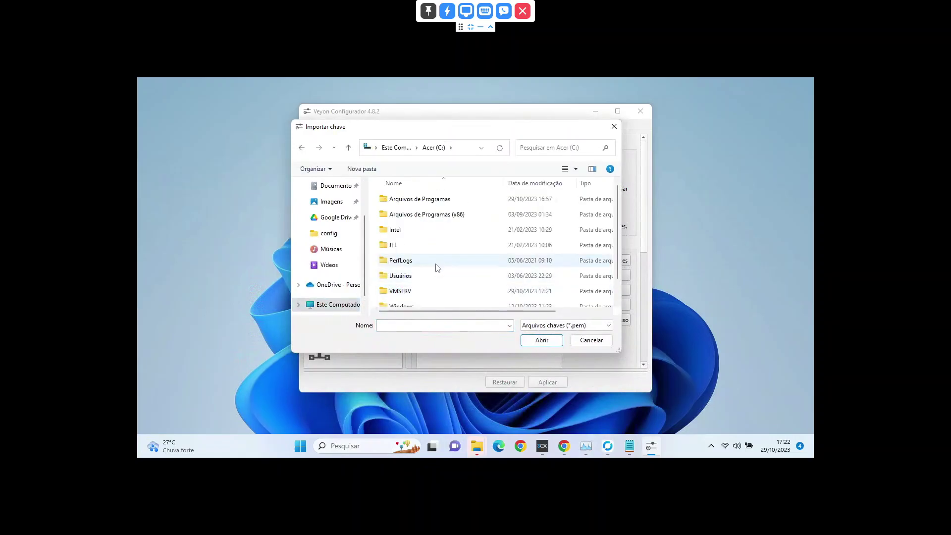
{"action": "scroll", "coordinate": [436, 265], "scroll_direction": "down", "scroll_amount": 1}
{"action": "double_click", "coordinate": [415, 271]}
{"action": "left_click", "coordinate": [431, 203]}
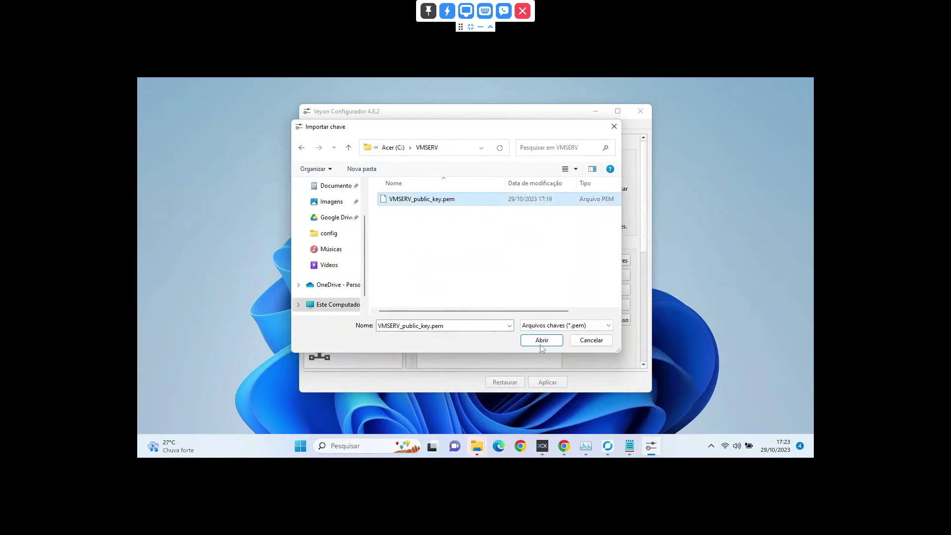
Try to import the selected public key file under the suggested key name.
{"action": "left_click_drag", "start_coordinate": [486, 131], "coordinate": [304, 114]}
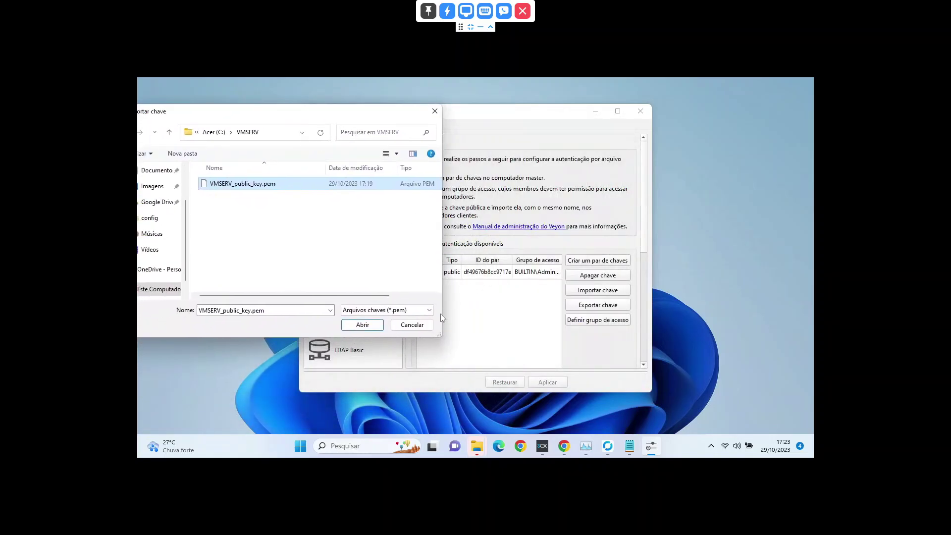
{"action": "left_click", "coordinate": [362, 326]}
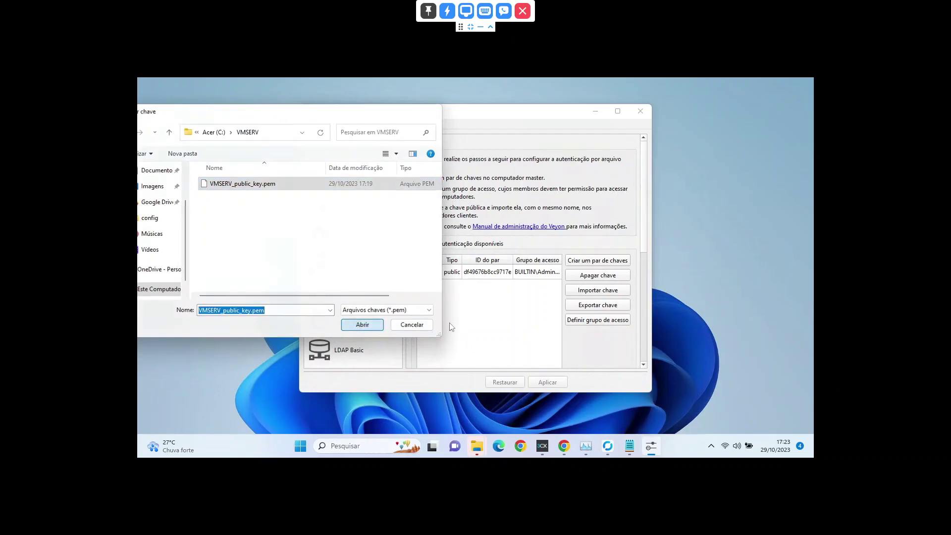
{"action": "left_click", "coordinate": [564, 266]}
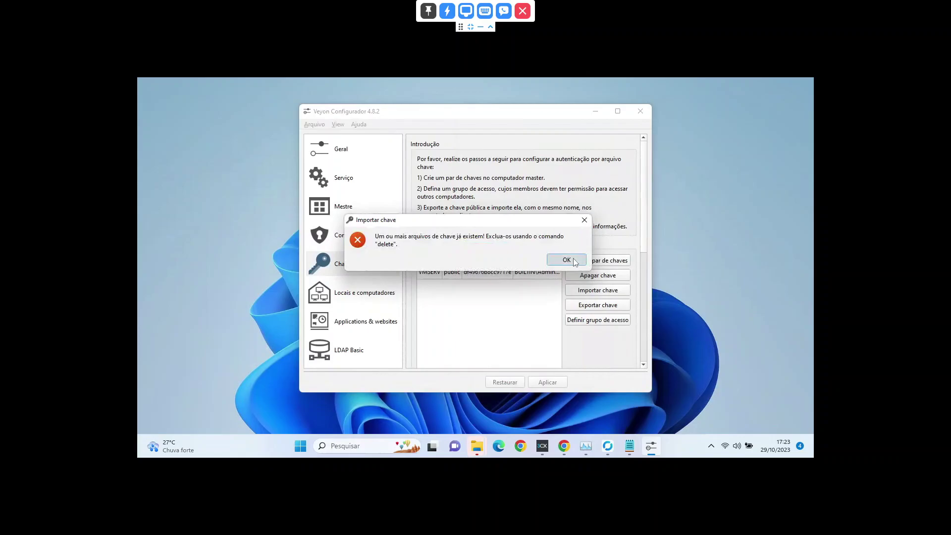
{"action": "left_click", "coordinate": [574, 261]}
Delete the existing VMSERV public key from the available authentication keys on the remote computer.
{"action": "left_click", "coordinate": [535, 270]}
{"action": "left_click", "coordinate": [584, 275]}
{"action": "left_click", "coordinate": [511, 260]}
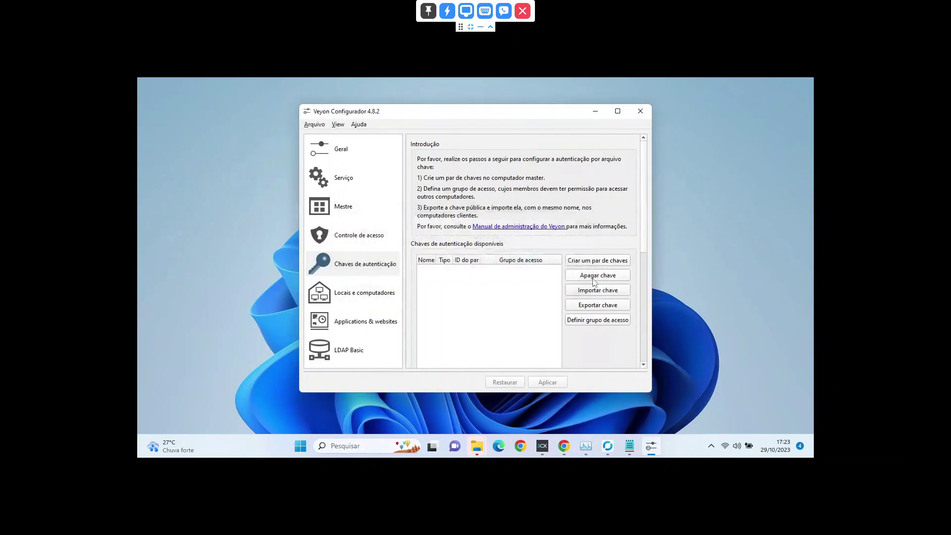
Import VMSERV_public_key.pem from C:\VMSERV as an authentication key named VMSERV.
{"action": "left_click", "coordinate": [595, 292]}
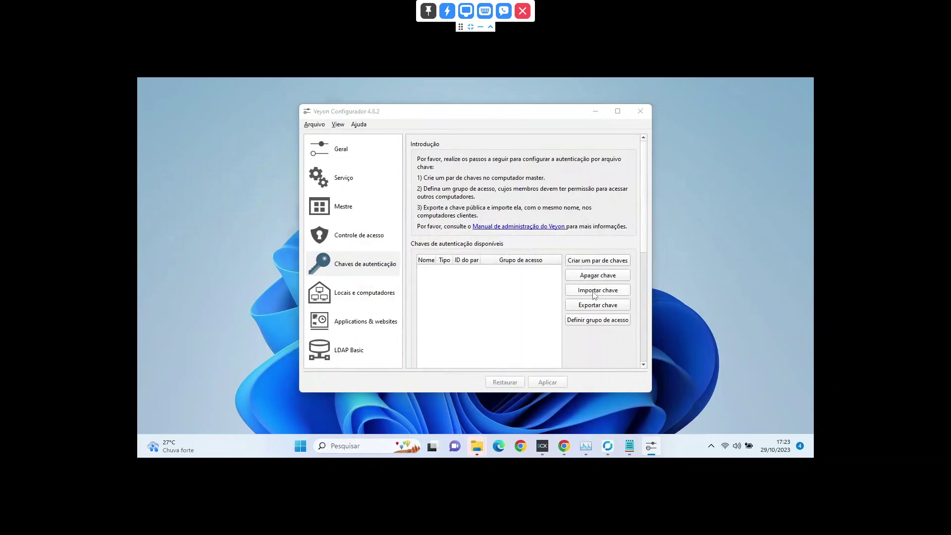
{"action": "left_click", "coordinate": [277, 183]}
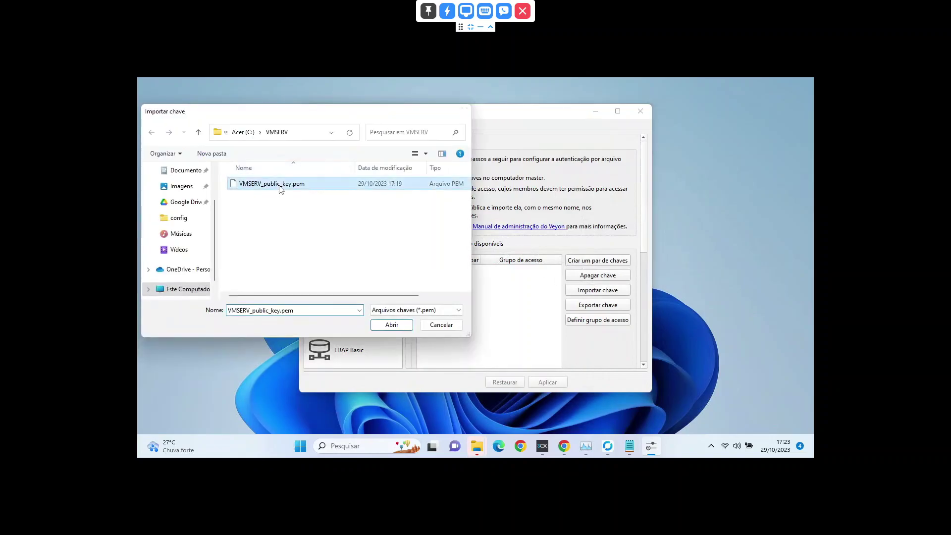
{"action": "left_click", "coordinate": [407, 324]}
{"action": "left_click", "coordinate": [563, 266]}
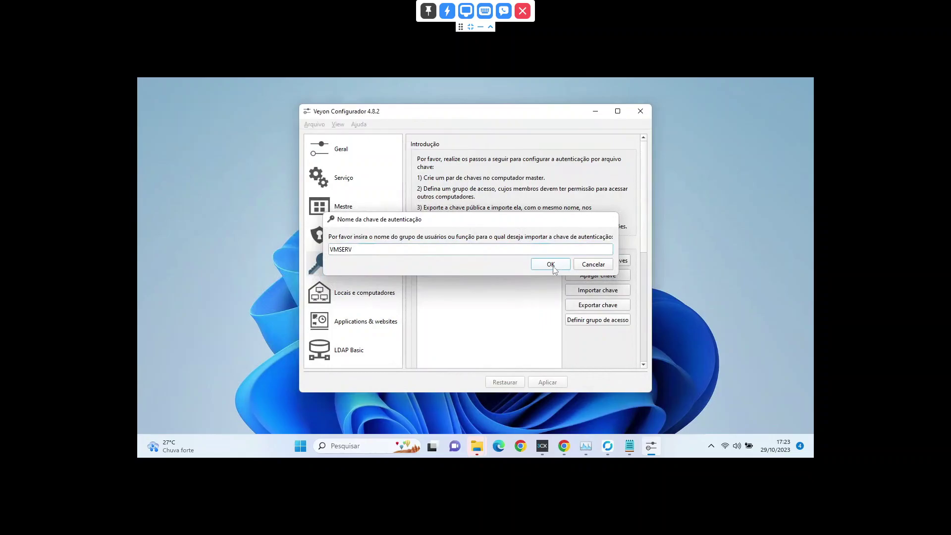
{"action": "left_click", "coordinate": [558, 264]}
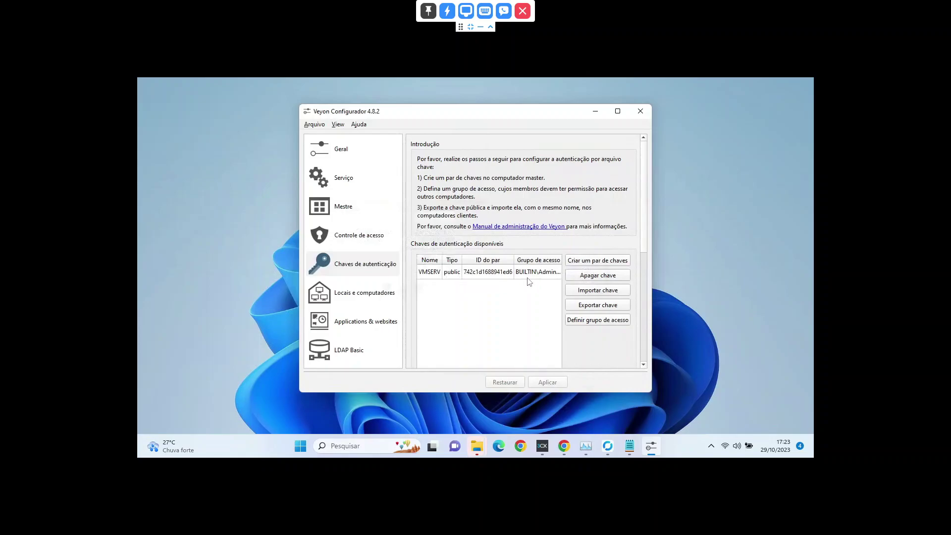
Review the imported VMSERV key, test the key file authentication method in the general settings, and close the remote Configurator.
{"action": "left_click", "coordinate": [514, 276]}
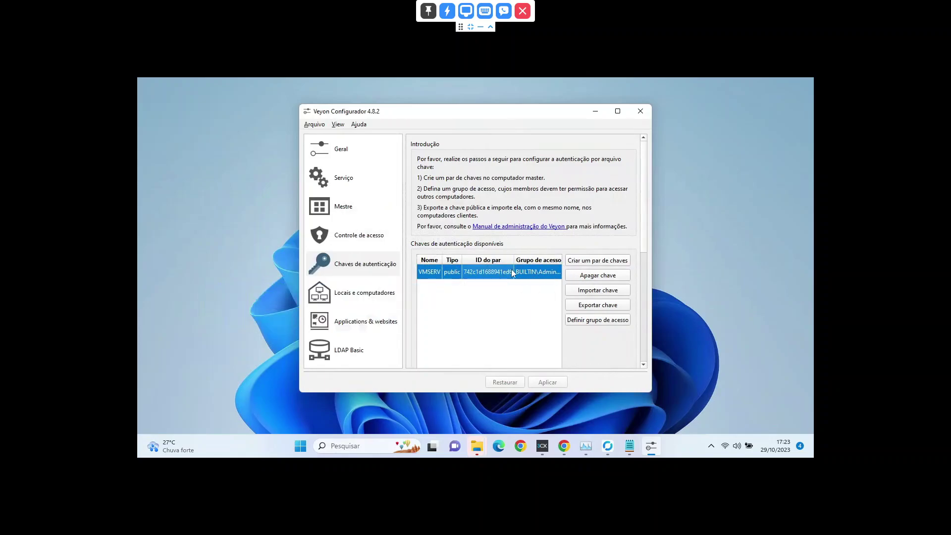
{"action": "scroll", "coordinate": [512, 283], "scroll_direction": "down", "scroll_amount": 2}
{"action": "scroll", "coordinate": [513, 290], "scroll_direction": "down", "scroll_amount": 5}
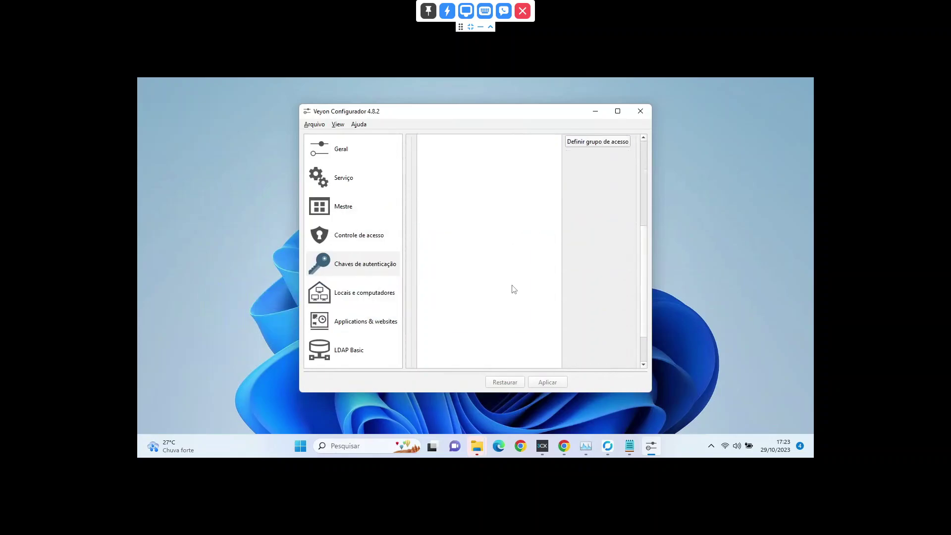
{"action": "left_click", "coordinate": [330, 154]}
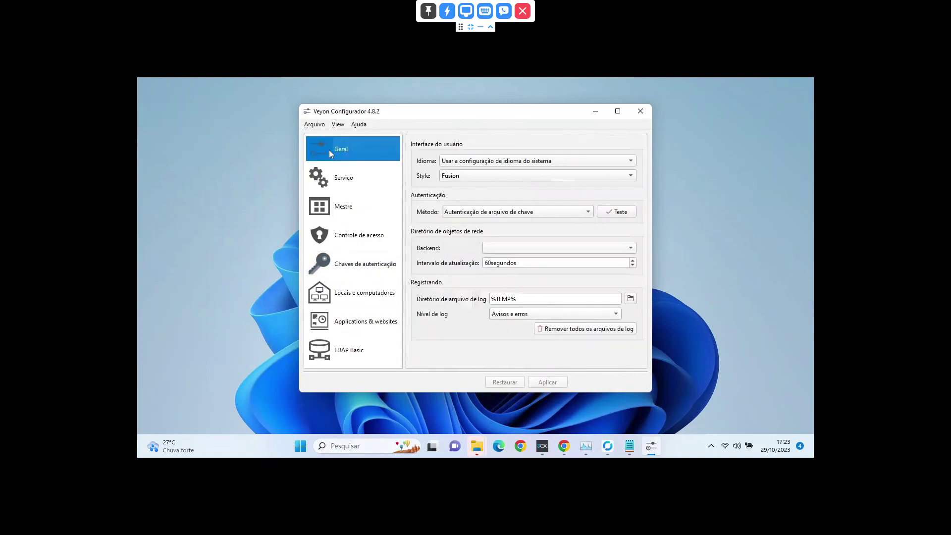
{"action": "left_click", "coordinate": [458, 215]}
{"action": "left_click", "coordinate": [458, 212]}
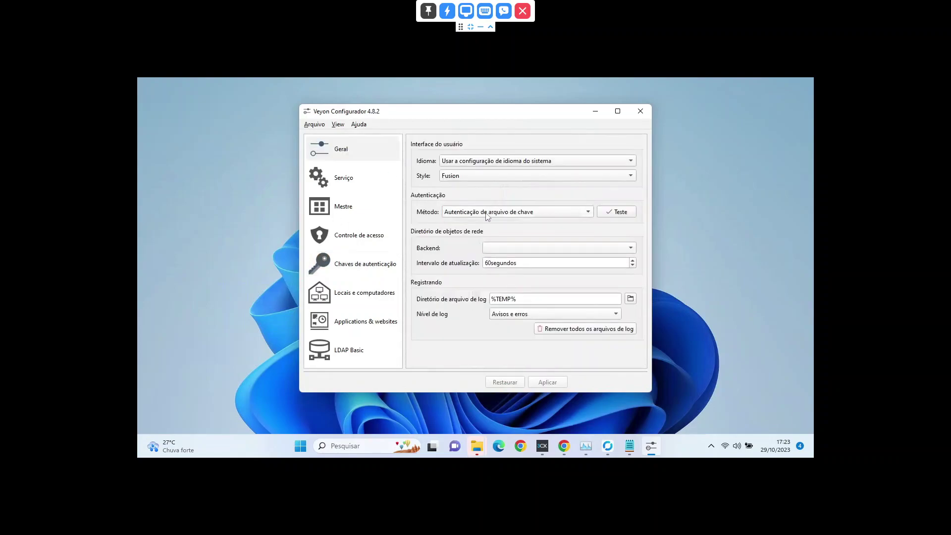
{"action": "left_click", "coordinate": [620, 212]}
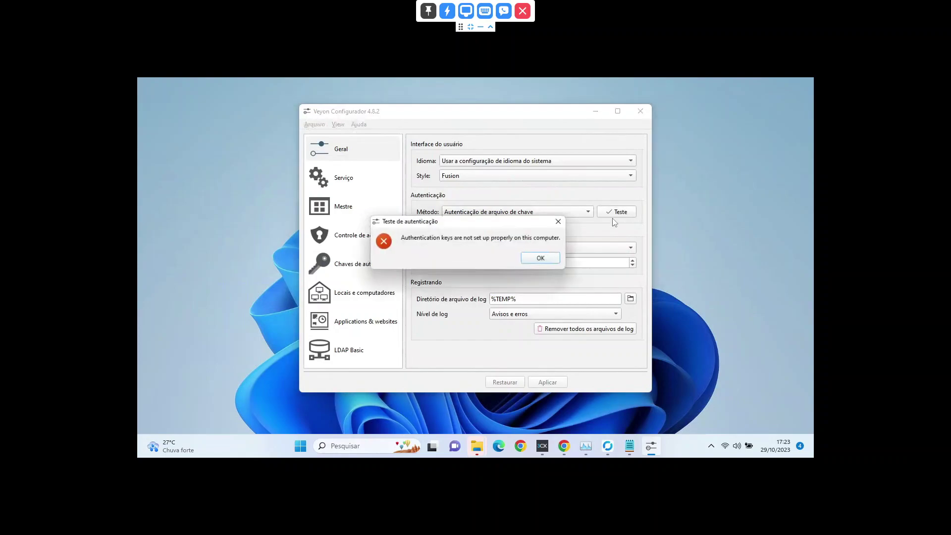
{"action": "left_click", "coordinate": [534, 259]}
{"action": "left_click", "coordinate": [460, 212]}
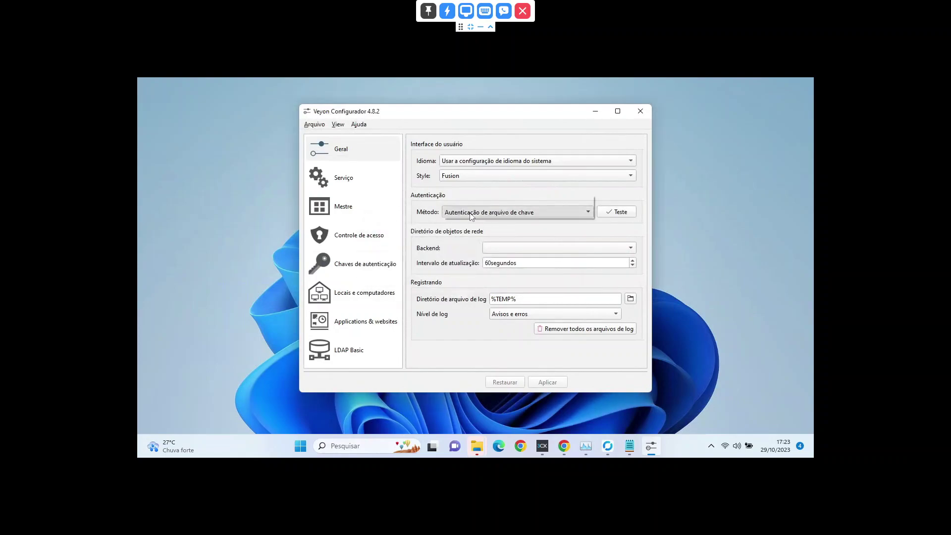
{"action": "left_click", "coordinate": [461, 211]}
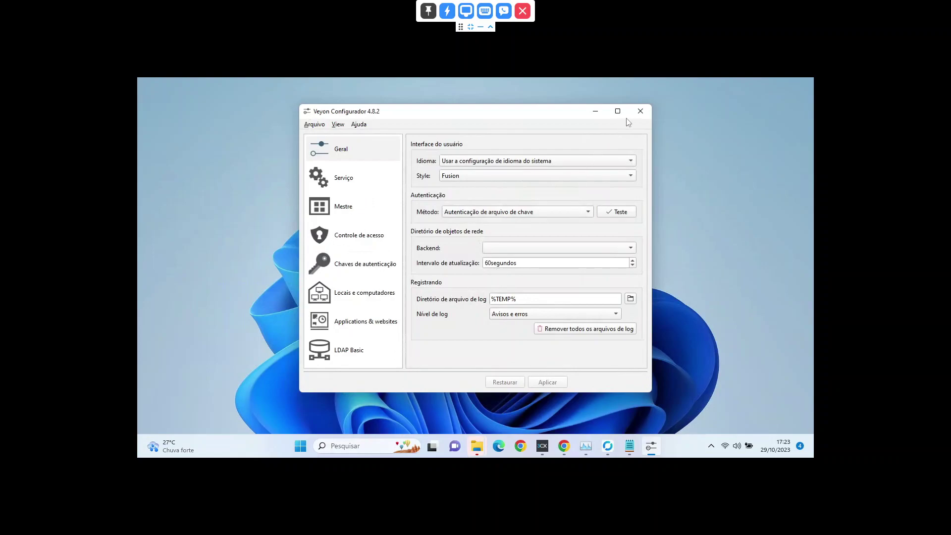
{"action": "left_click", "coordinate": [641, 112]}
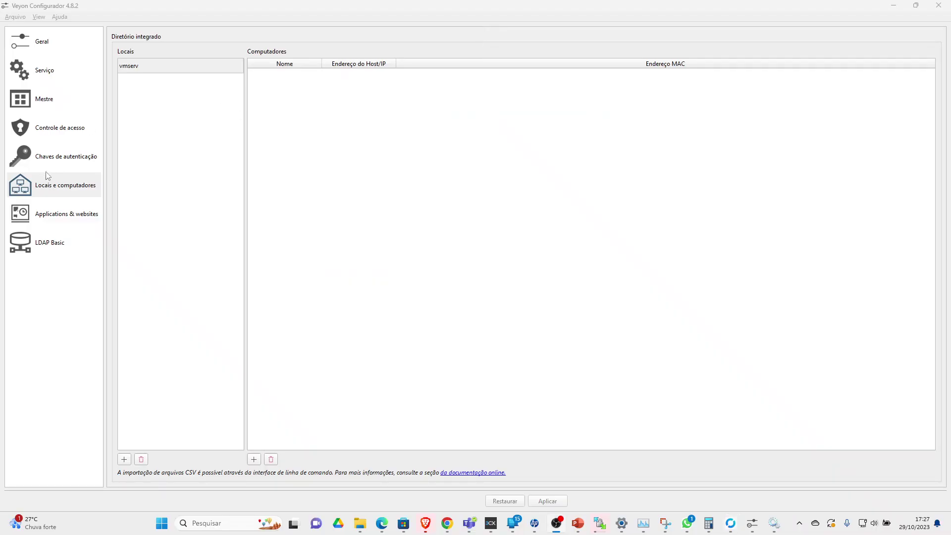
Show the master PC's authentication keys in its Veyon Configurator and select the private VMSERV key.
{"action": "left_click", "coordinate": [67, 160]}
{"action": "left_click", "coordinate": [250, 142]}
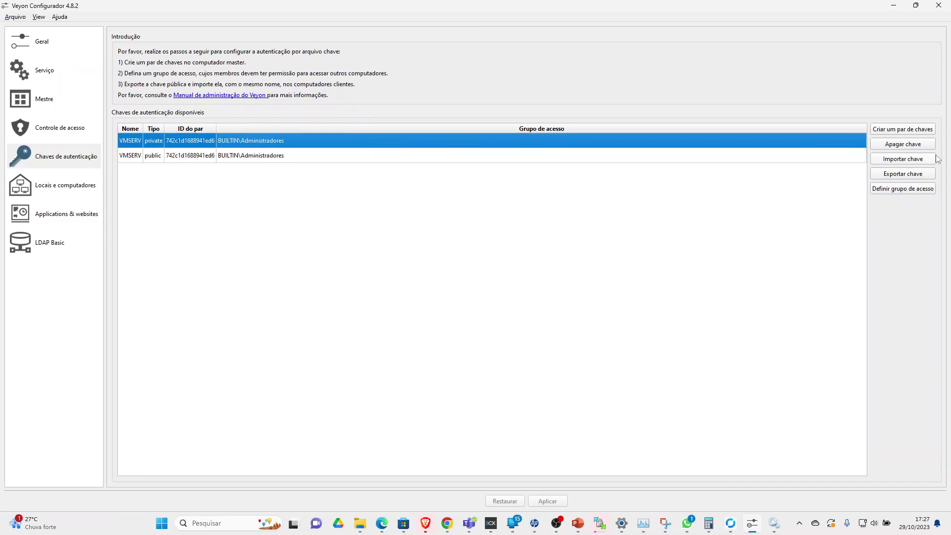
Export the private VMSERV key from the master PC as VMSERV_private_key.pem into the local user folder.
{"action": "left_click", "coordinate": [892, 173]}
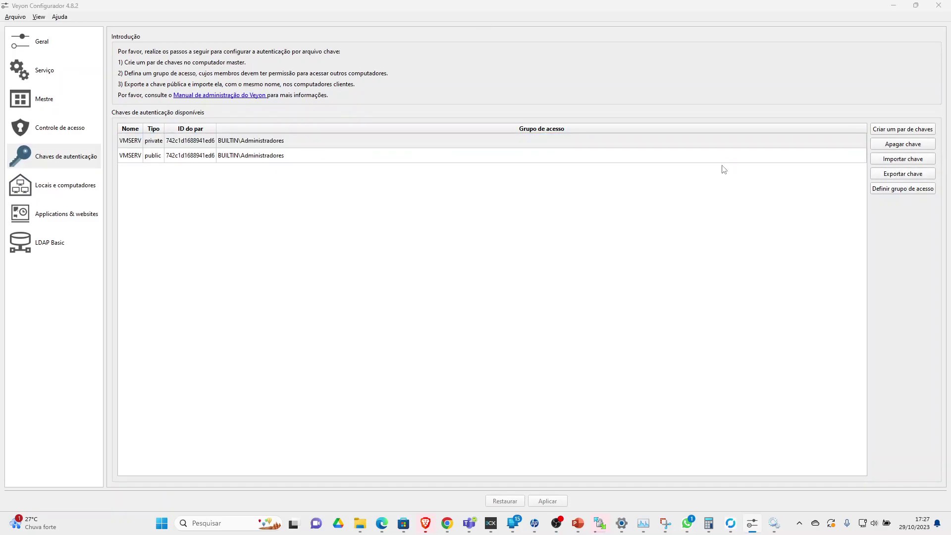
{"action": "left_click", "coordinate": [396, 264]}
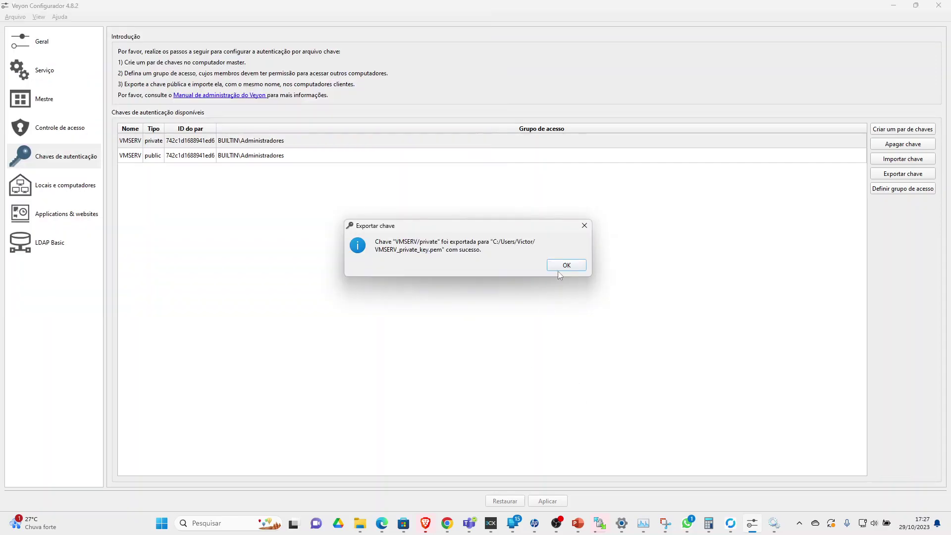
{"action": "left_click", "coordinate": [568, 266]}
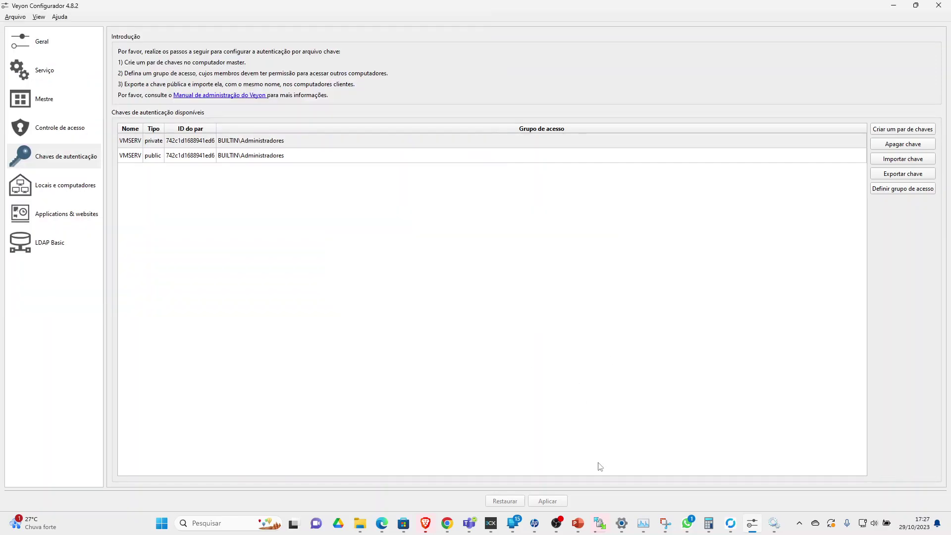
Switch to the RustDesk remote session and transfer VMSERV_private_key.pem from the local user folder to C:\VMSERV on the remote computer.
{"action": "mouse_move", "coordinate": [745, 523]}
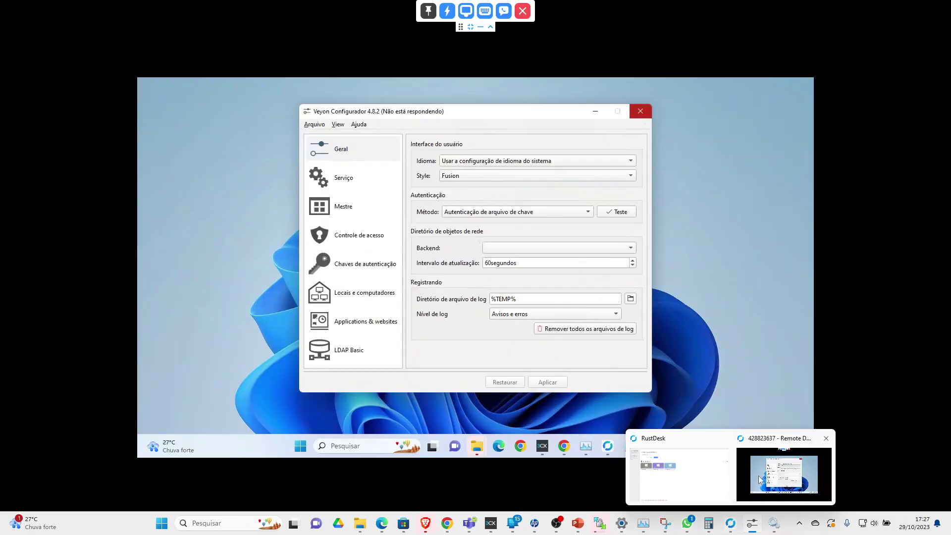
{"action": "left_click", "coordinate": [781, 471]}
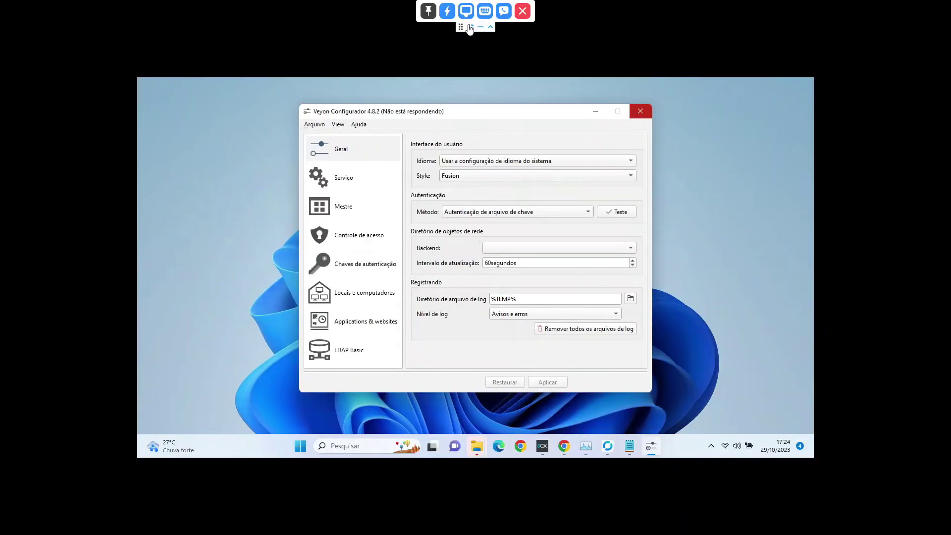
{"action": "left_click", "coordinate": [446, 11]}
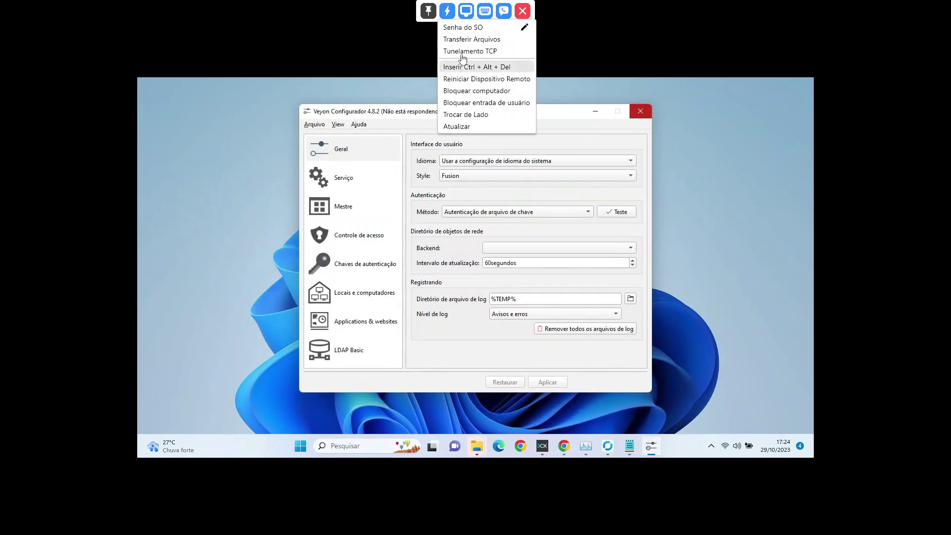
{"action": "left_click", "coordinate": [456, 39]}
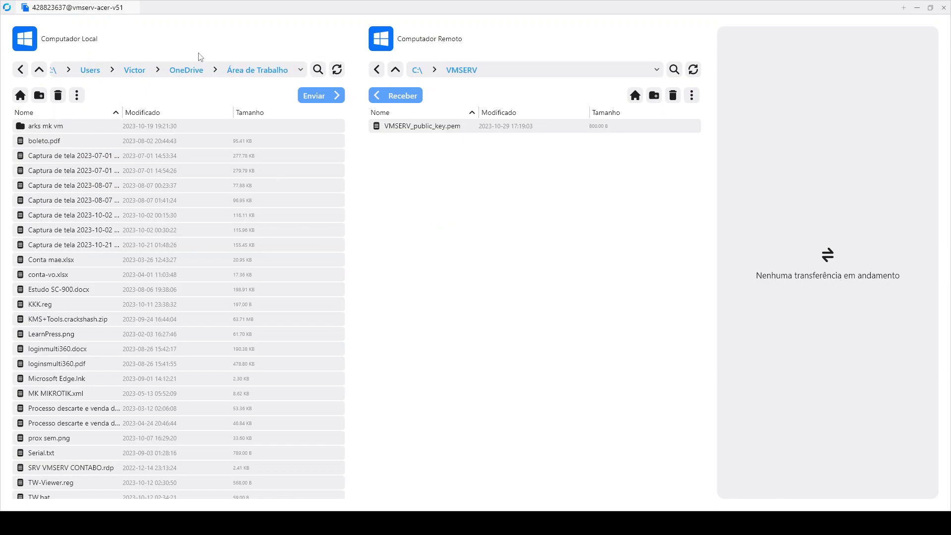
{"action": "left_click", "coordinate": [141, 72]}
{"action": "left_click", "coordinate": [112, 276]}
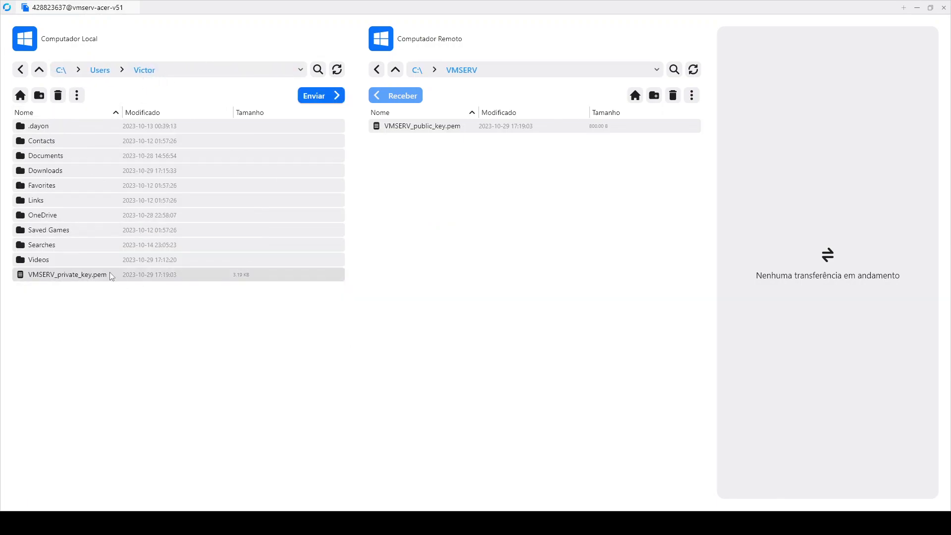
{"action": "left_click", "coordinate": [319, 100]}
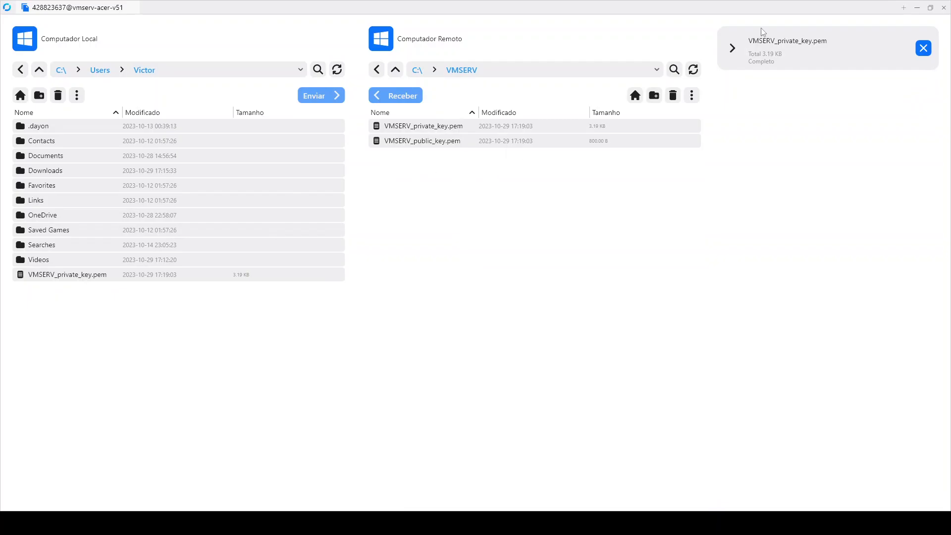
{"action": "left_click", "coordinate": [917, 7]}
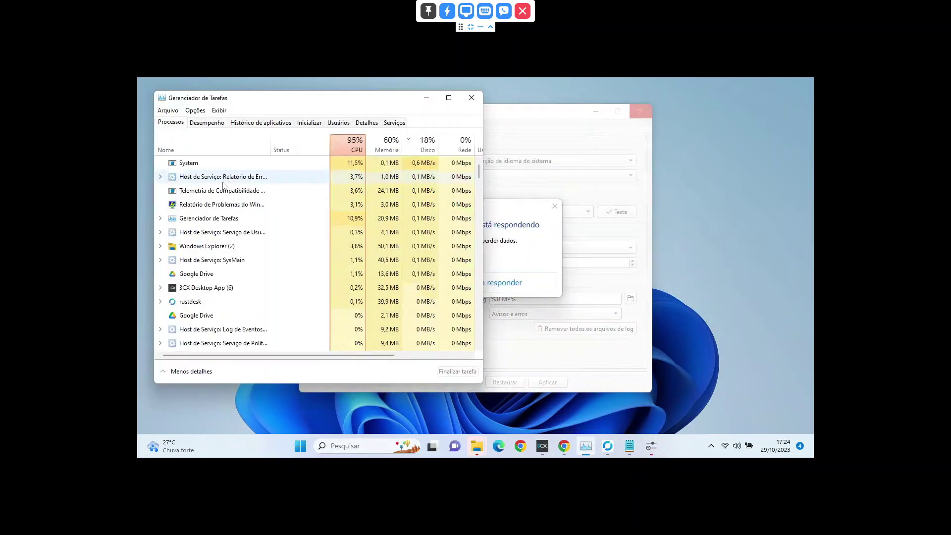
Close the unresponsive Veyon Configurator on the remote computer and minimise the Task Manager.
{"action": "left_click", "coordinate": [502, 267]}
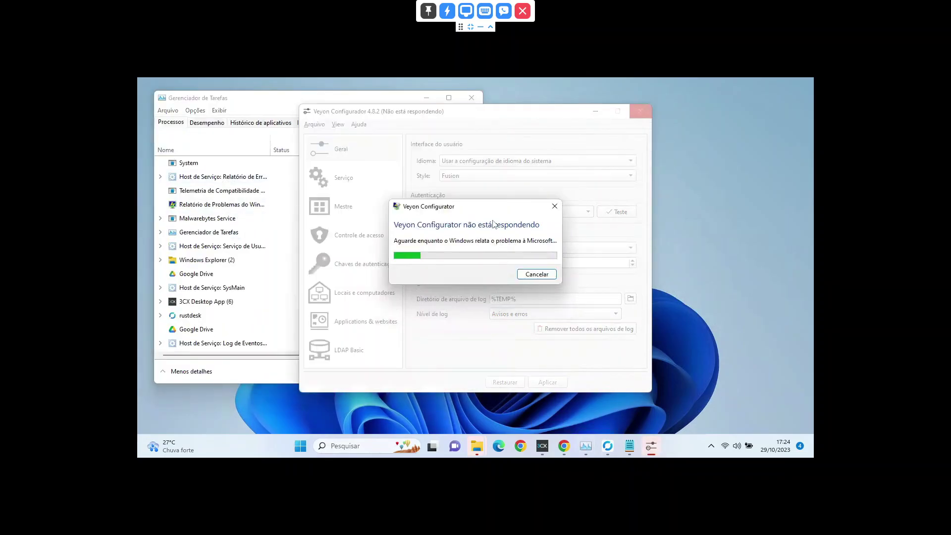
{"action": "left_click", "coordinate": [404, 100]}
{"action": "left_click", "coordinate": [427, 97]}
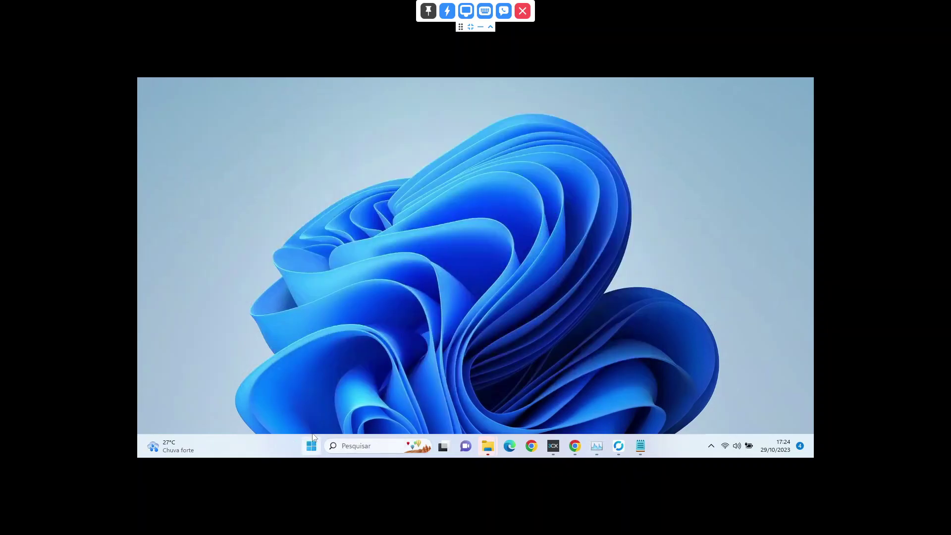
Find Veyon Configurator on the remote computer, launch it again and allow it to make changes to the device.
{"action": "left_click", "coordinate": [312, 446]}
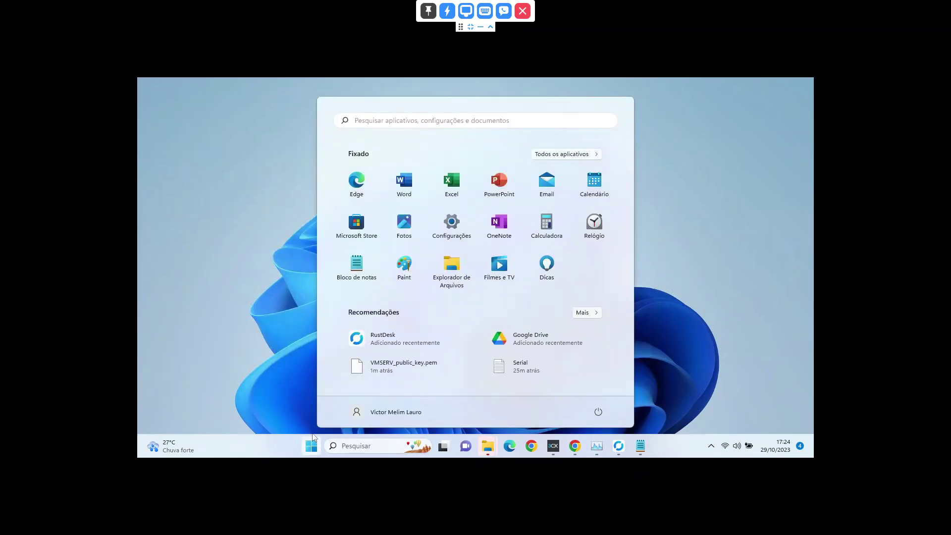
{"action": "type", "text": "ve"}
{"action": "key", "text": "BackSpace"}
{"action": "key", "text": "BackSpace"}
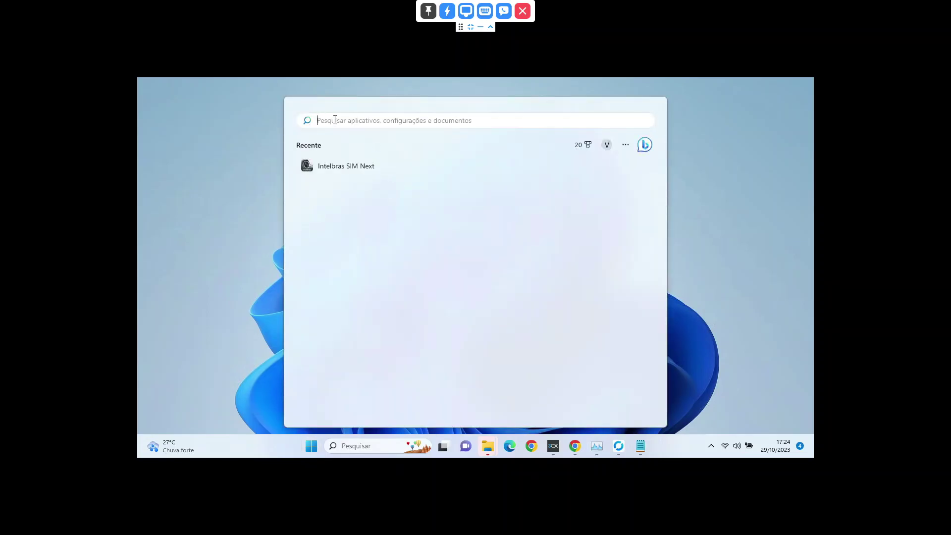
{"action": "type", "text": "ve"}
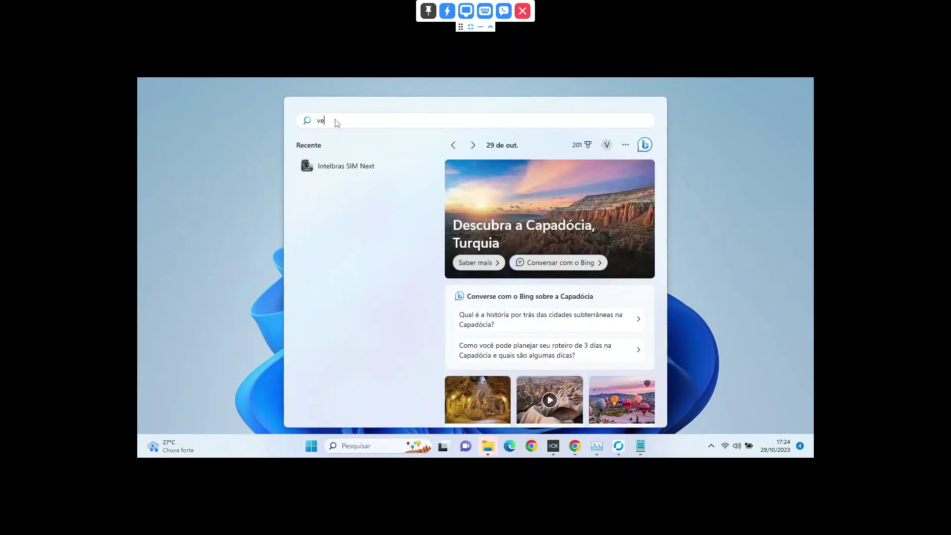
{"action": "type", "text": "y"}
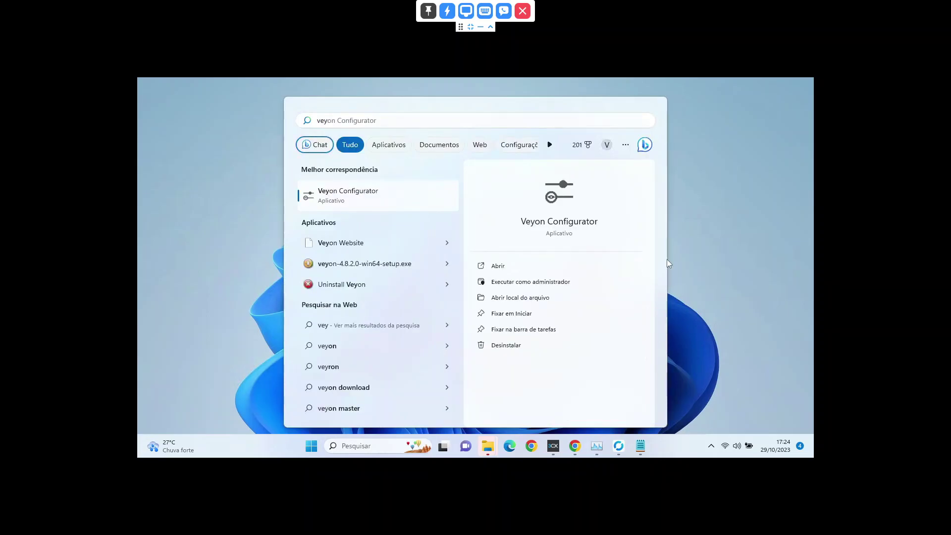
{"action": "left_click", "coordinate": [575, 225]}
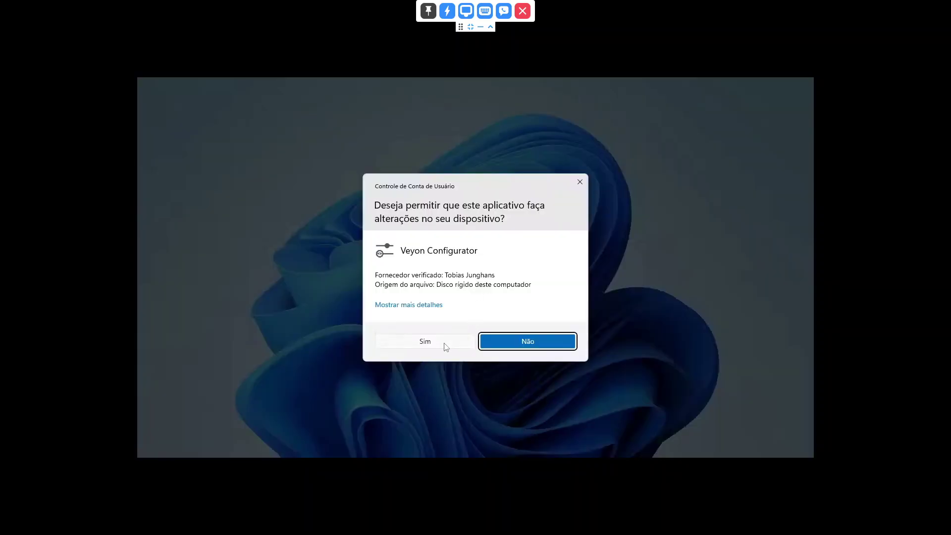
{"action": "left_click", "coordinate": [444, 344]}
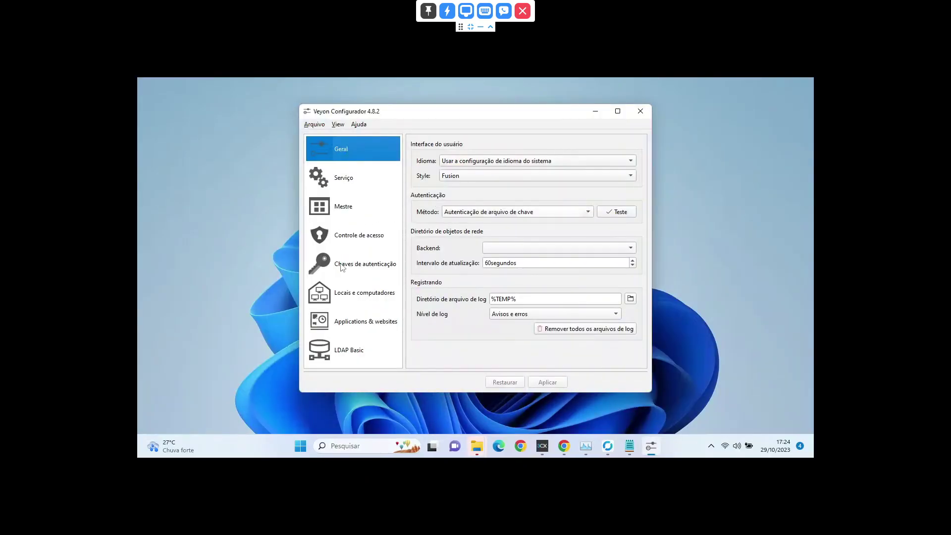
Import VMSERV_private_key.pem from C:\VMSERV as an authentication key named VMSERV in the remote Configurator.
{"action": "left_click", "coordinate": [342, 264]}
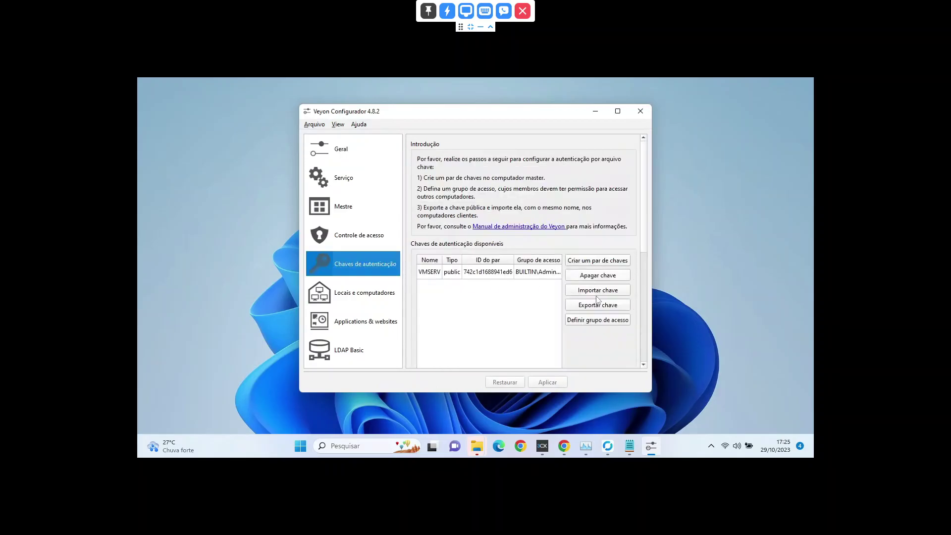
{"action": "left_click", "coordinate": [574, 291]}
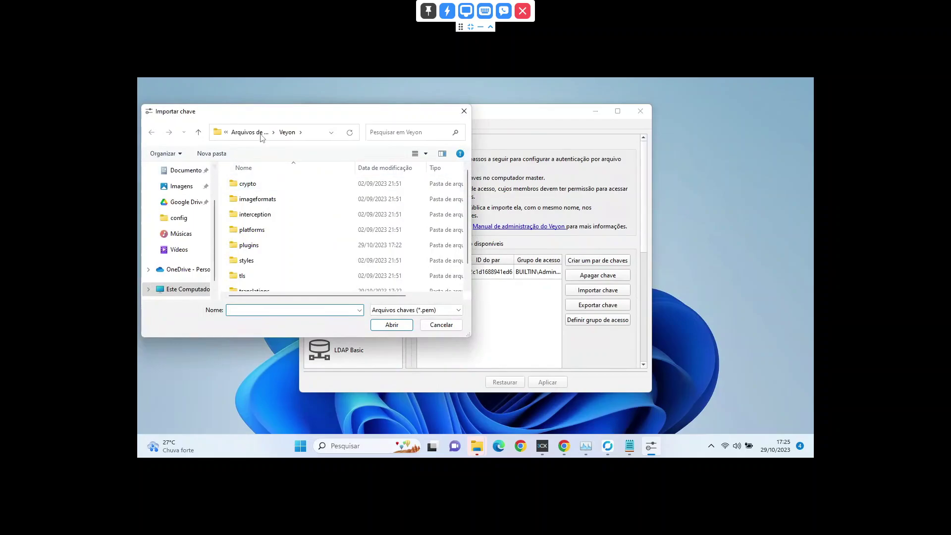
{"action": "left_click", "coordinate": [190, 289]}
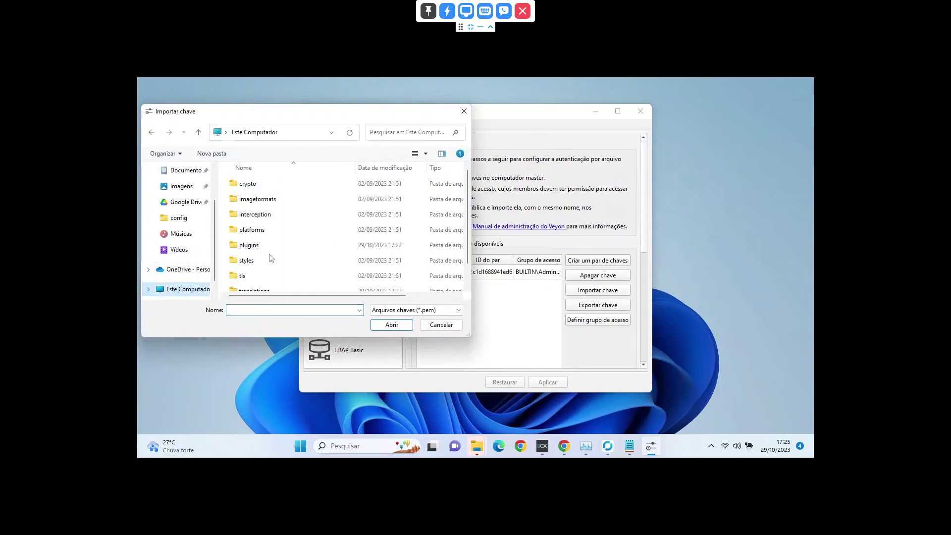
{"action": "double_click", "coordinate": [252, 281]}
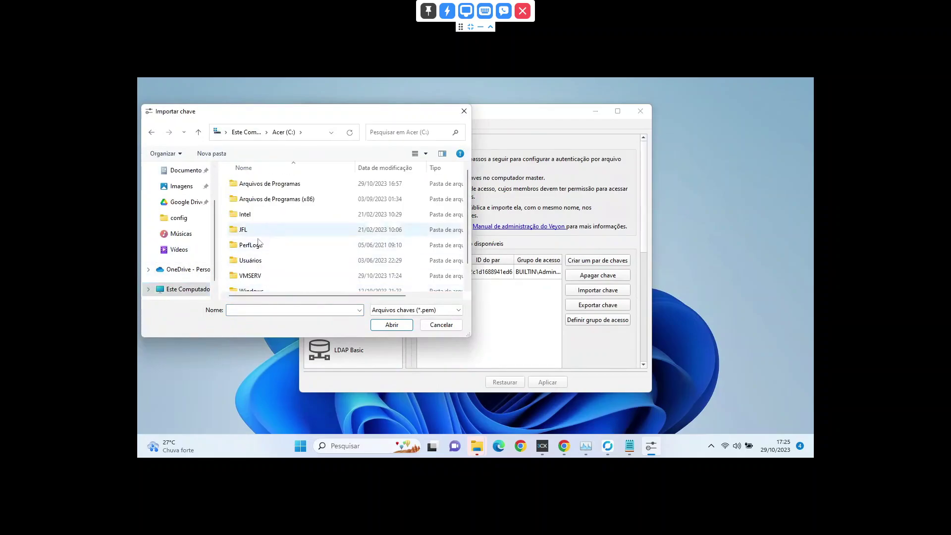
{"action": "double_click", "coordinate": [249, 277]}
{"action": "left_click", "coordinate": [266, 189]}
{"action": "left_click", "coordinate": [392, 325]}
{"action": "left_click", "coordinate": [547, 263]}
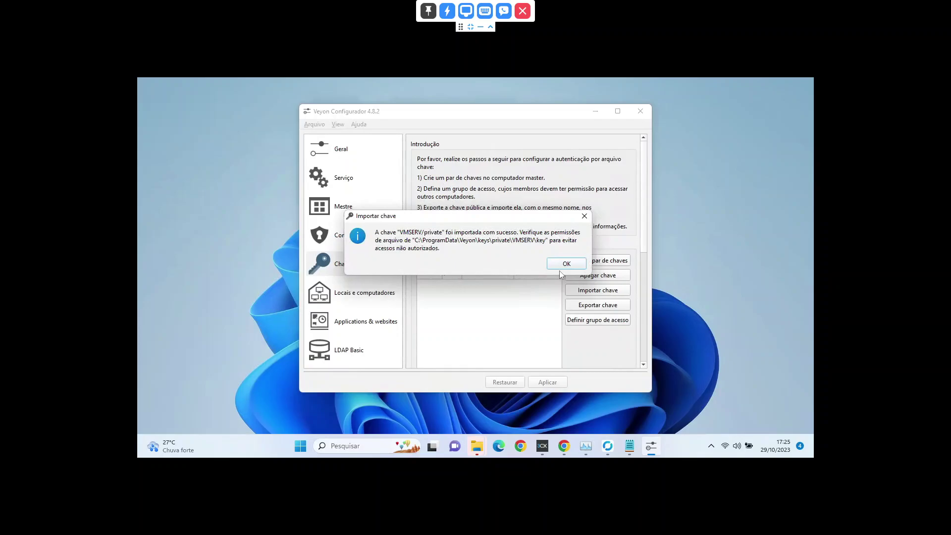
{"action": "left_click", "coordinate": [560, 265]}
Test the key file authentication method in the remote Configurator's general settings.
{"action": "left_click", "coordinate": [335, 160]}
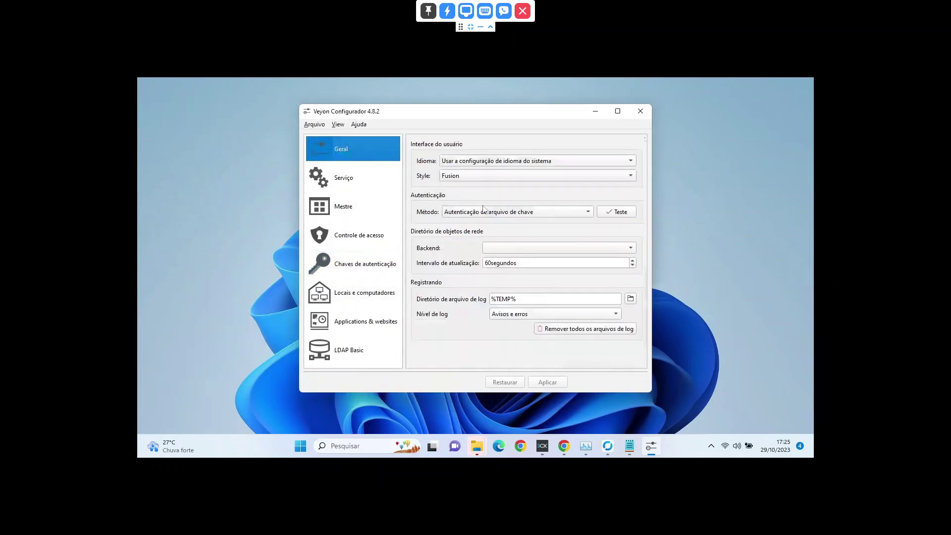
{"action": "left_click", "coordinate": [610, 213]}
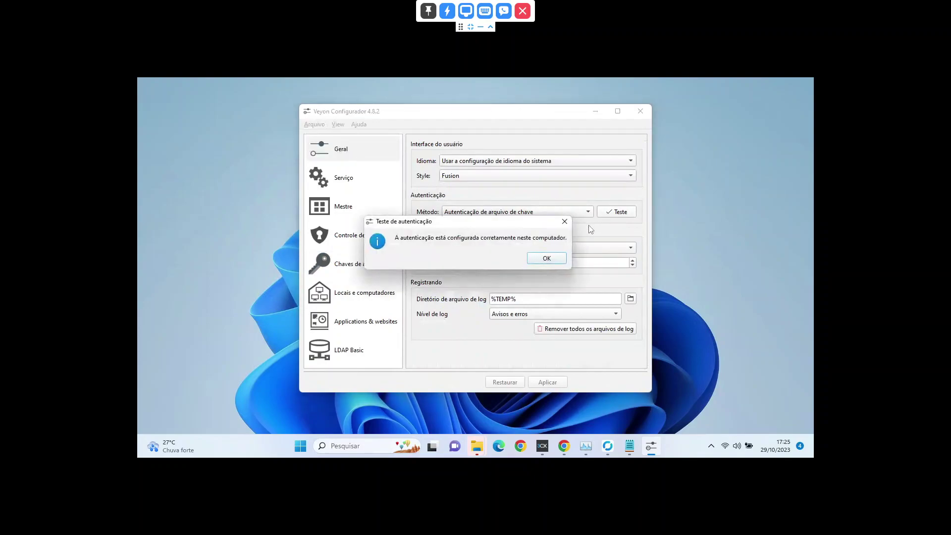
{"action": "left_click", "coordinate": [545, 262]}
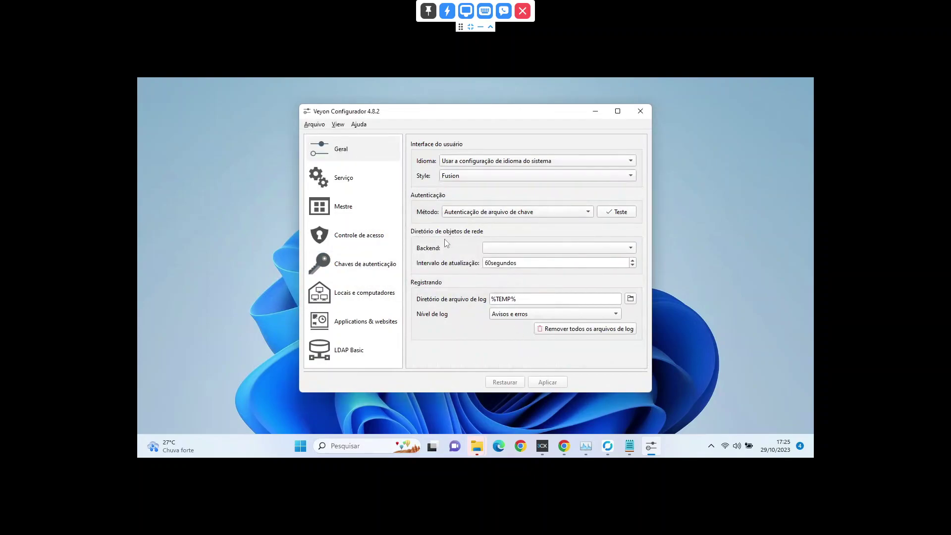
Review the service, master, access control, authentication key, locations and LDAP settings, and close the remote Configurator.
{"action": "left_click", "coordinate": [355, 181]}
{"action": "left_click", "coordinate": [346, 212]}
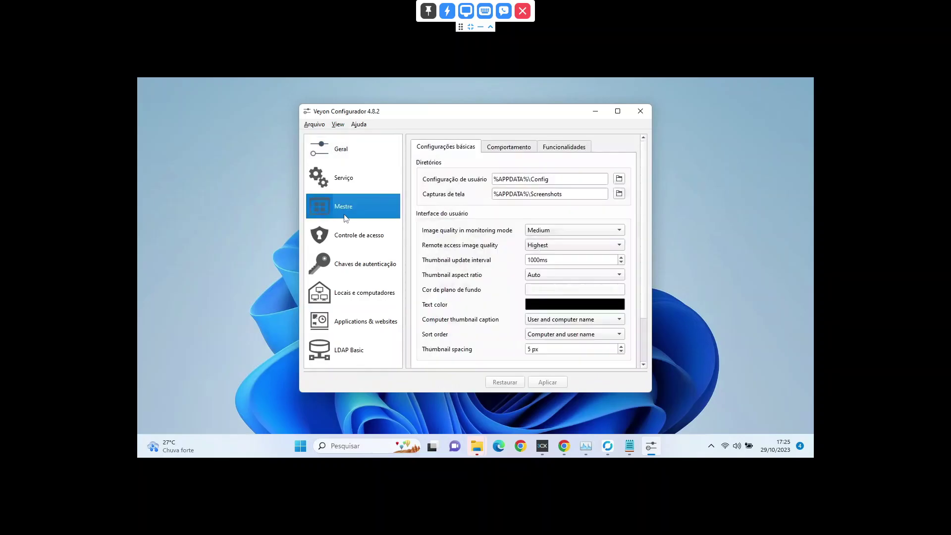
{"action": "left_click", "coordinate": [352, 238]}
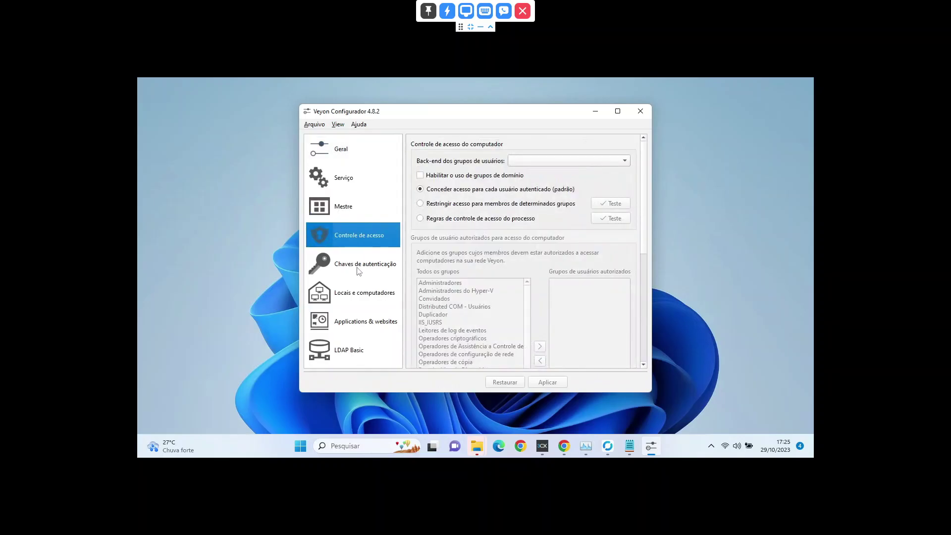
{"action": "left_click", "coordinate": [358, 270]}
{"action": "left_click", "coordinate": [361, 295]}
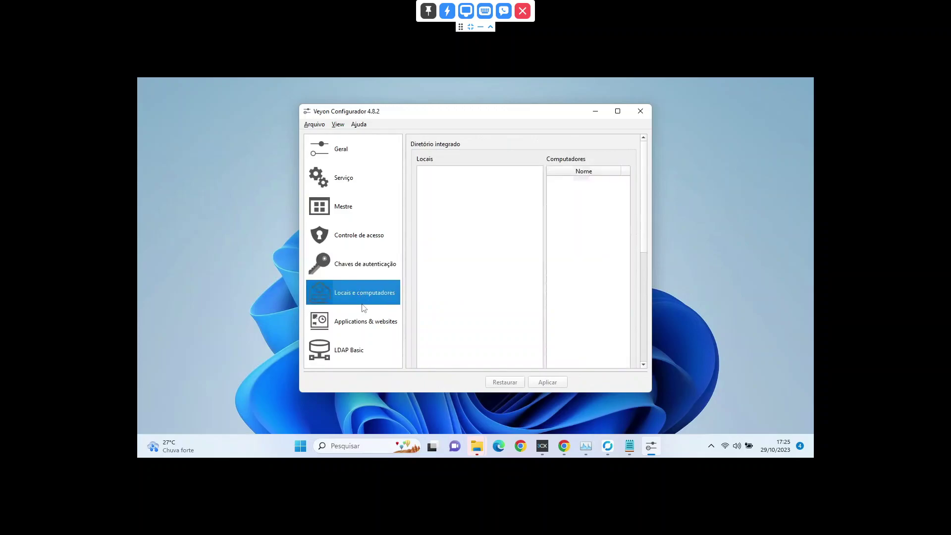
{"action": "left_click", "coordinate": [360, 348]}
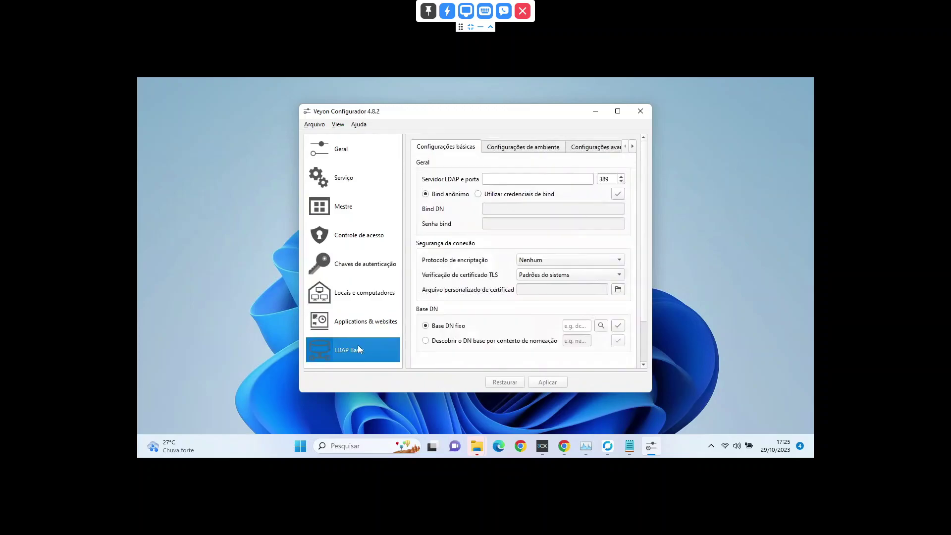
{"action": "left_click", "coordinate": [333, 150]}
{"action": "left_click", "coordinate": [641, 112]}
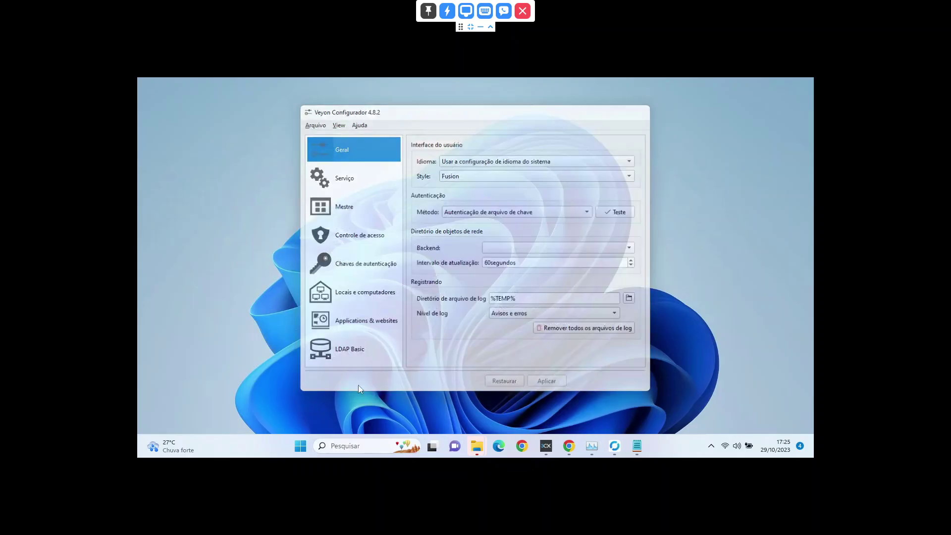
Run hostname in a Command Prompt on the remote computer and copy the returned computer name.
{"action": "left_click", "coordinate": [312, 446]}
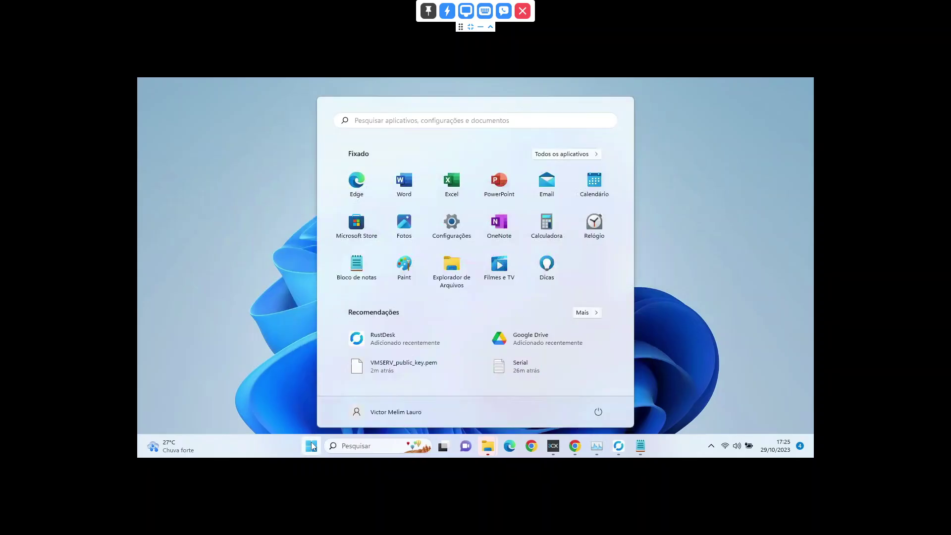
{"action": "type", "text": "cmd"}
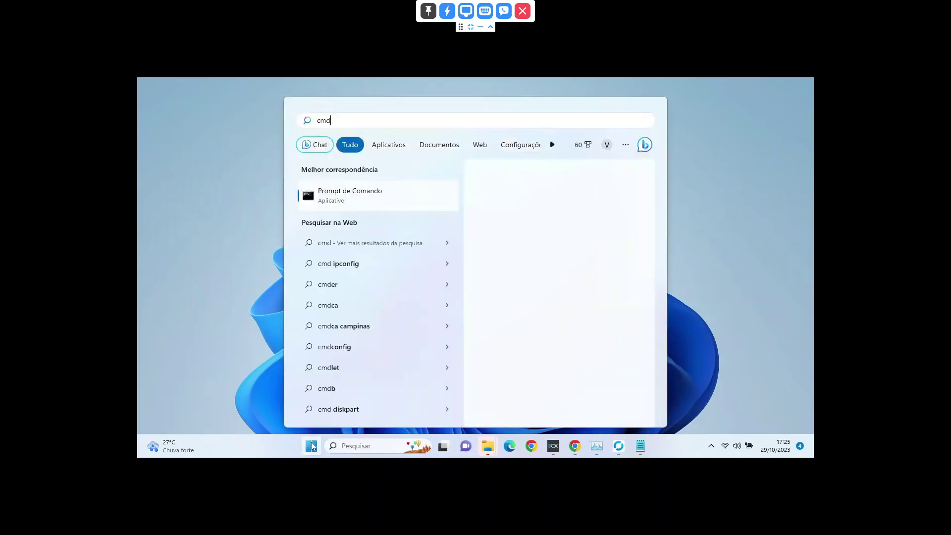
{"action": "key", "text": "Return"}
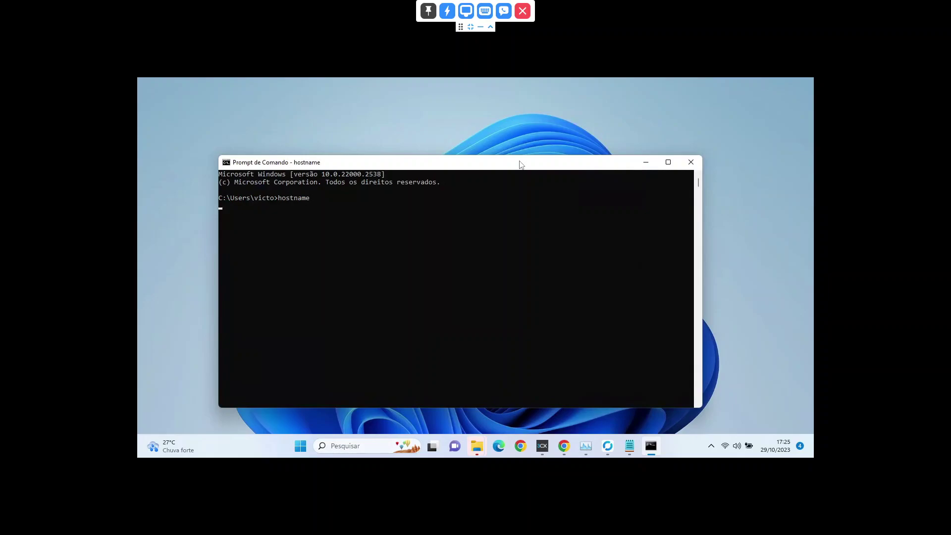
{"action": "left_click_drag", "start_coordinate": [286, 209], "coordinate": [218, 208]}
{"action": "key", "text": "ctrl+c"}
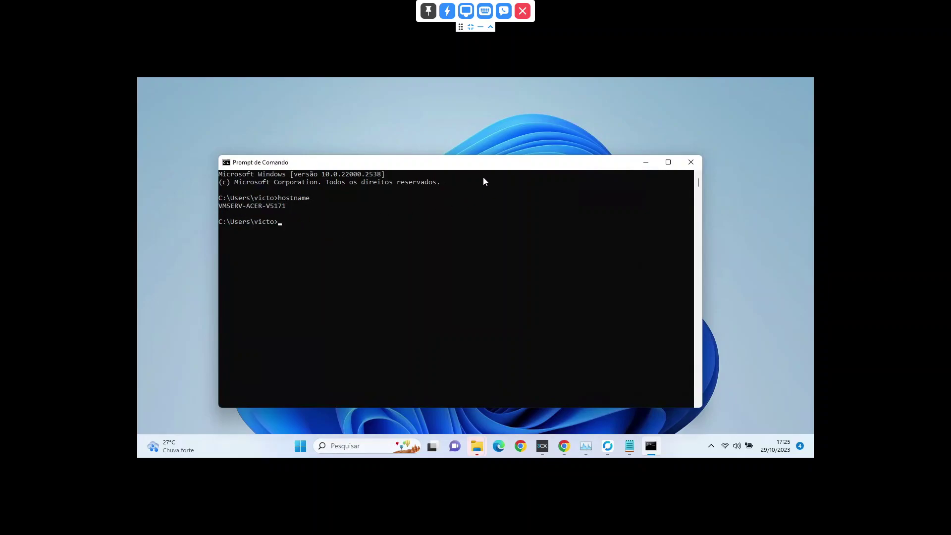
Add computer 01 with host address VMSERV-ACER-V5171 to the vmserv location on the master PC, apply the configuration, and restart the Veyon service.
{"action": "left_click", "coordinate": [479, 28]}
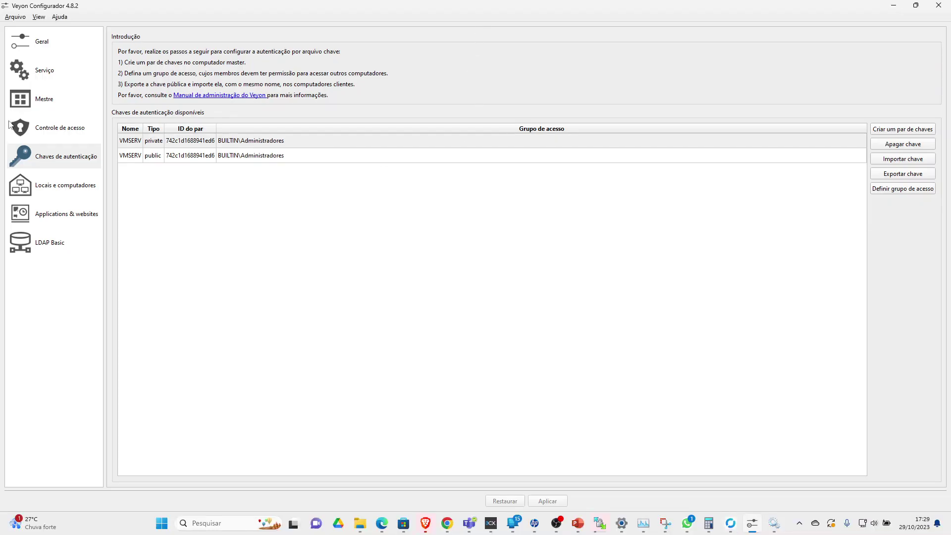
{"action": "left_click", "coordinate": [54, 183]}
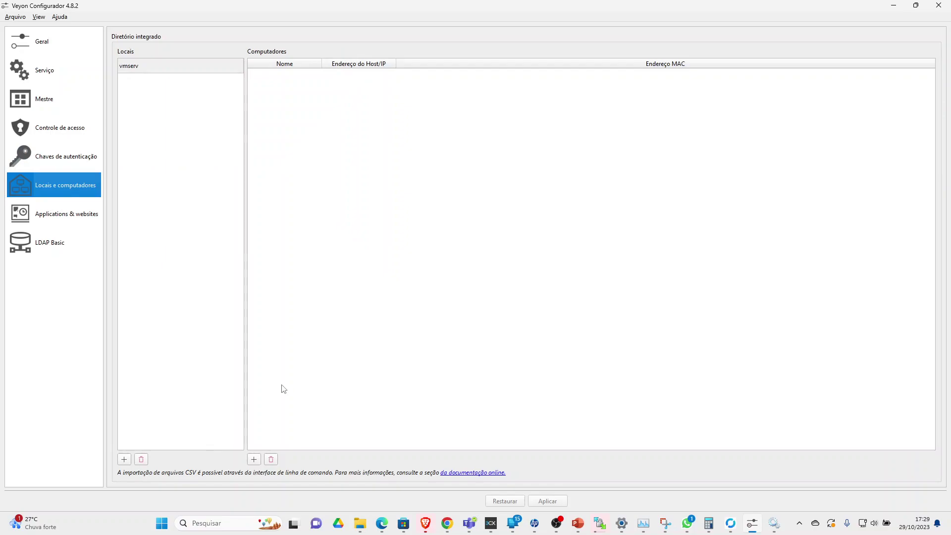
{"action": "left_click", "coordinate": [293, 215]}
{"action": "left_click", "coordinate": [253, 459]}
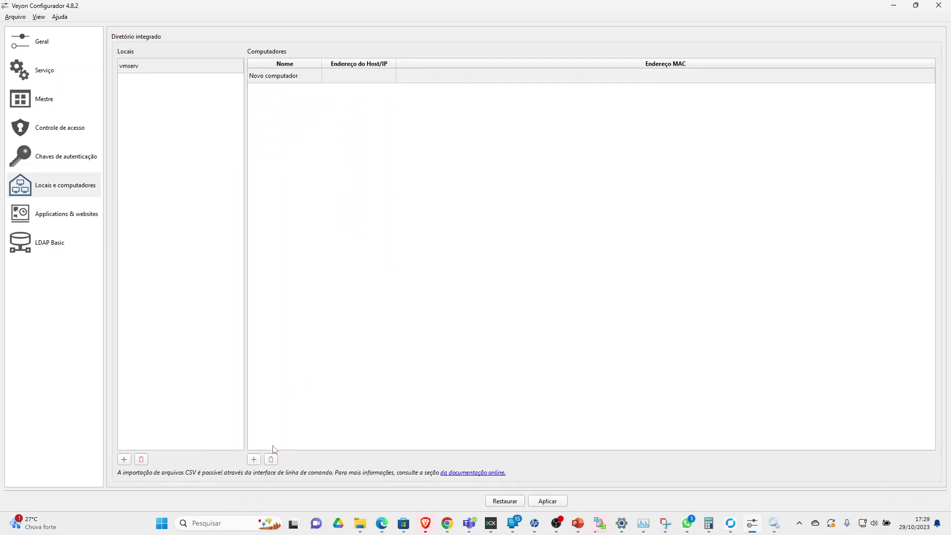
{"action": "left_click", "coordinate": [268, 76]}
{"action": "left_click", "coordinate": [281, 76]}
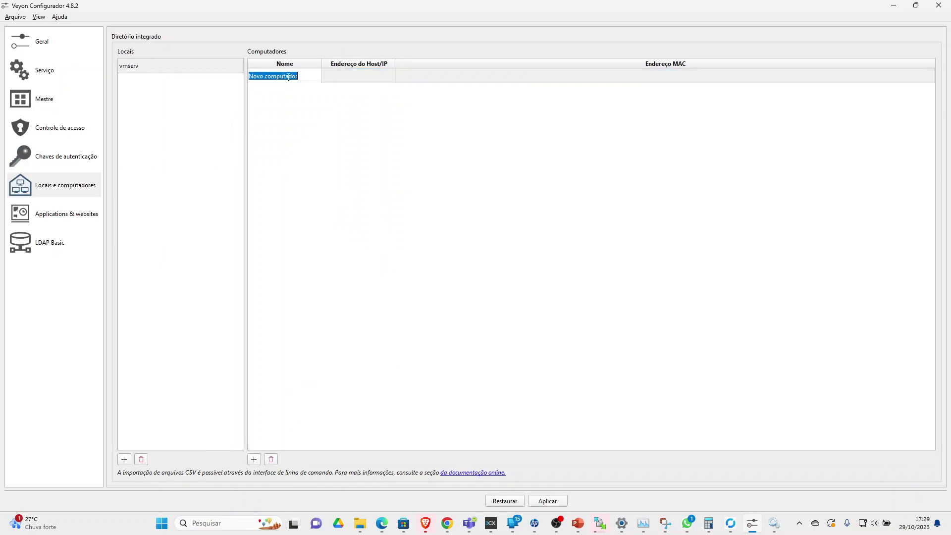
{"action": "type", "text": "01"}
{"action": "left_click", "coordinate": [338, 76]}
{"action": "key", "text": "ctrl+v"}
{"action": "left_click", "coordinate": [388, 119]}
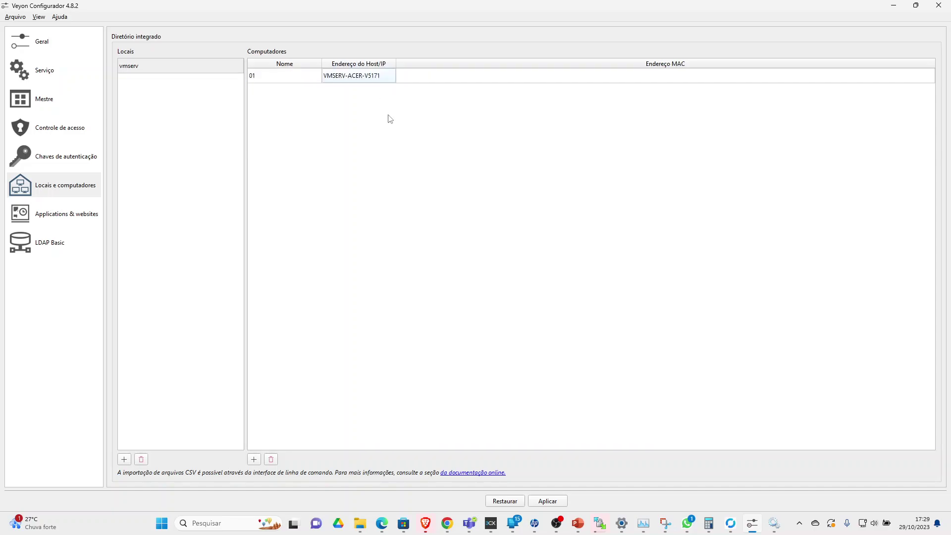
{"action": "left_click", "coordinate": [550, 501]}
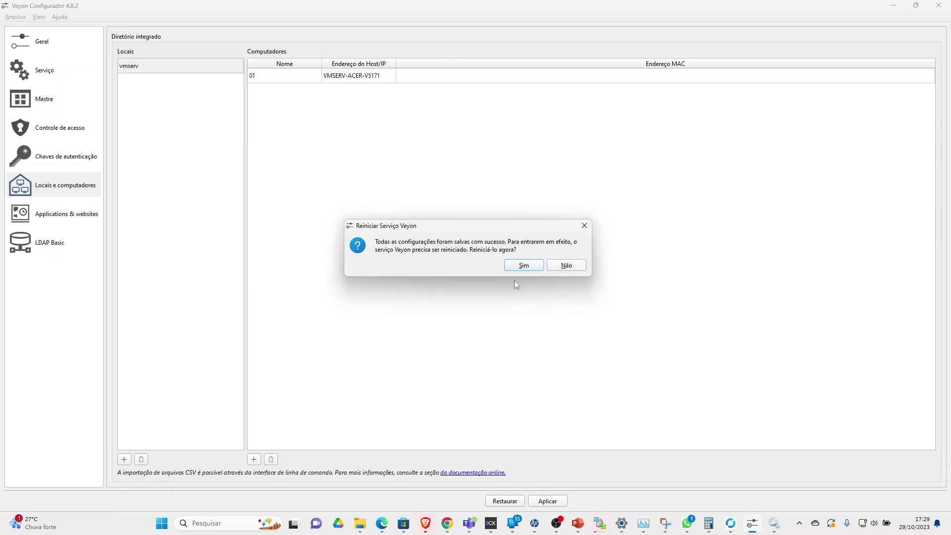
{"action": "left_click", "coordinate": [520, 265]}
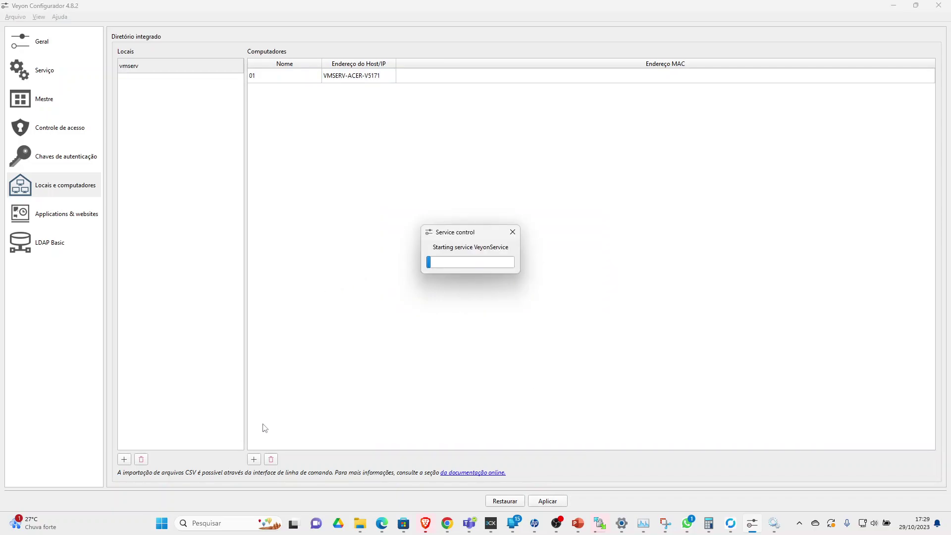
Launch Veyon Master and enable monitoring of the vmserv location's computers.
{"action": "left_click", "coordinate": [162, 527]}
{"action": "type", "text": "ve"}
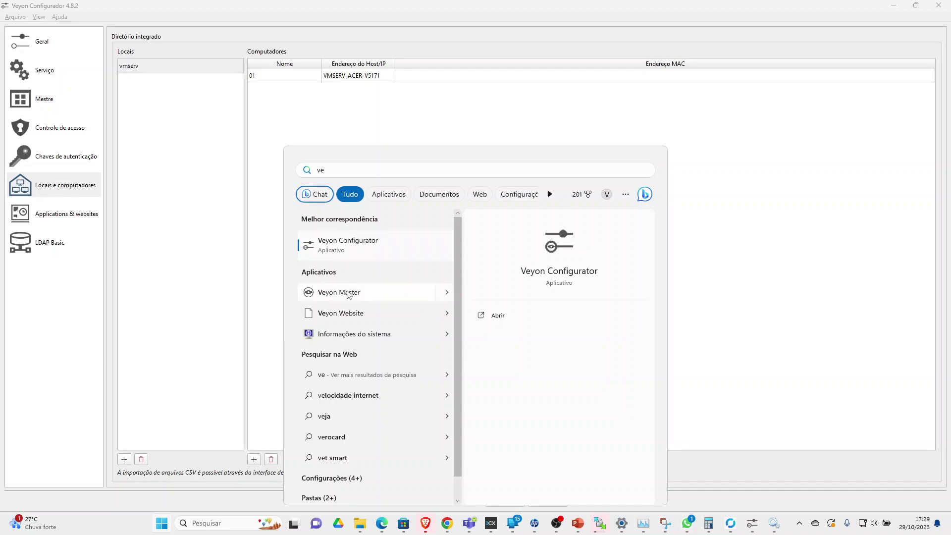
{"action": "left_click", "coordinate": [445, 231]}
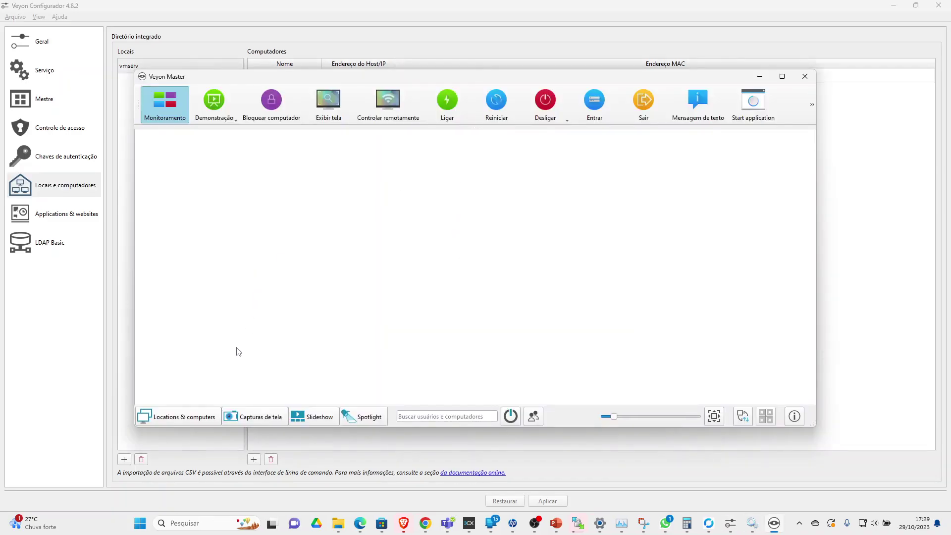
{"action": "left_click", "coordinate": [193, 415]}
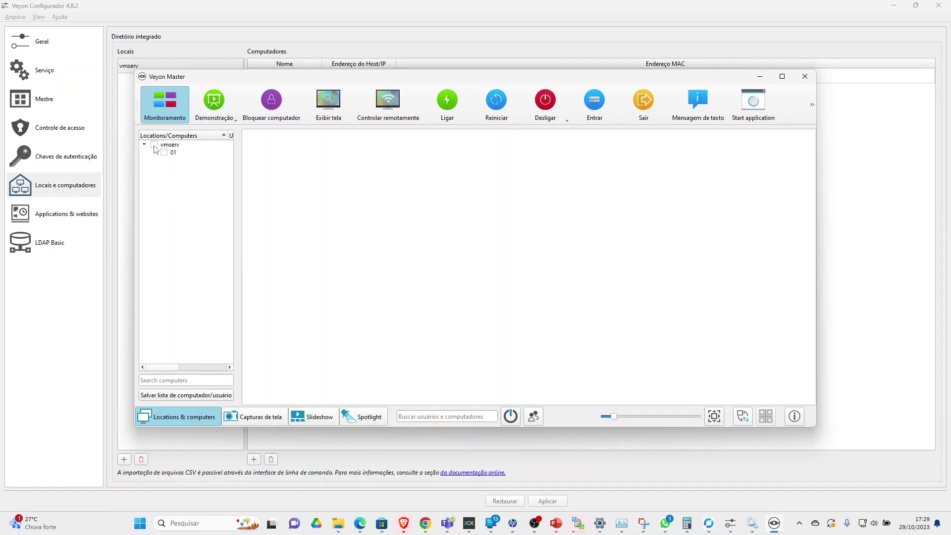
{"action": "left_click", "coordinate": [157, 146]}
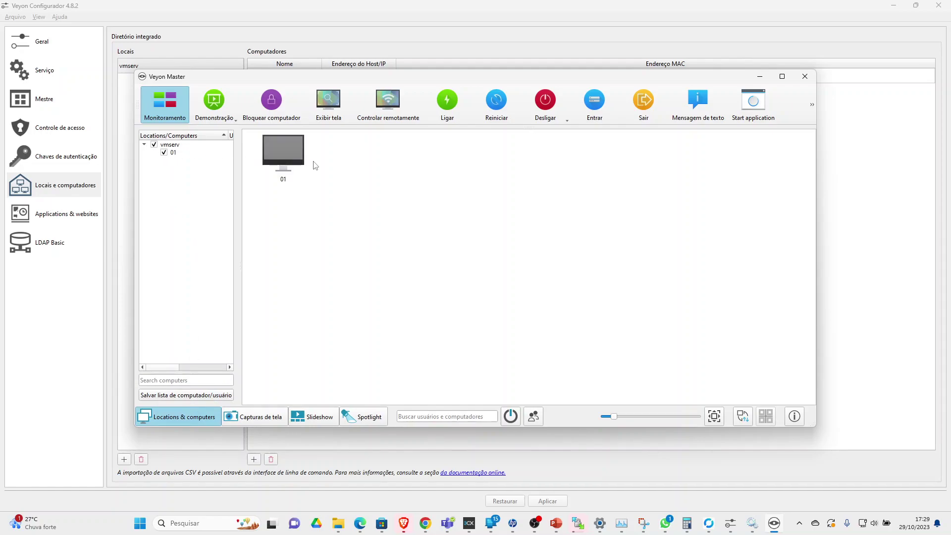
Test remote control of computer 01 by browsing Este Computador and opening its Chrome window, and close the remote access session.
{"action": "left_click", "coordinate": [263, 158]}
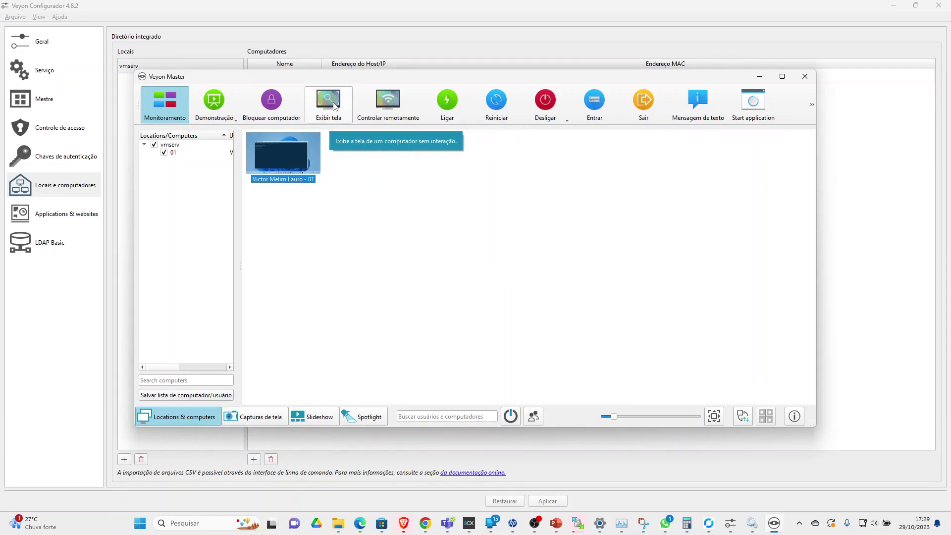
{"action": "left_click", "coordinate": [381, 114]}
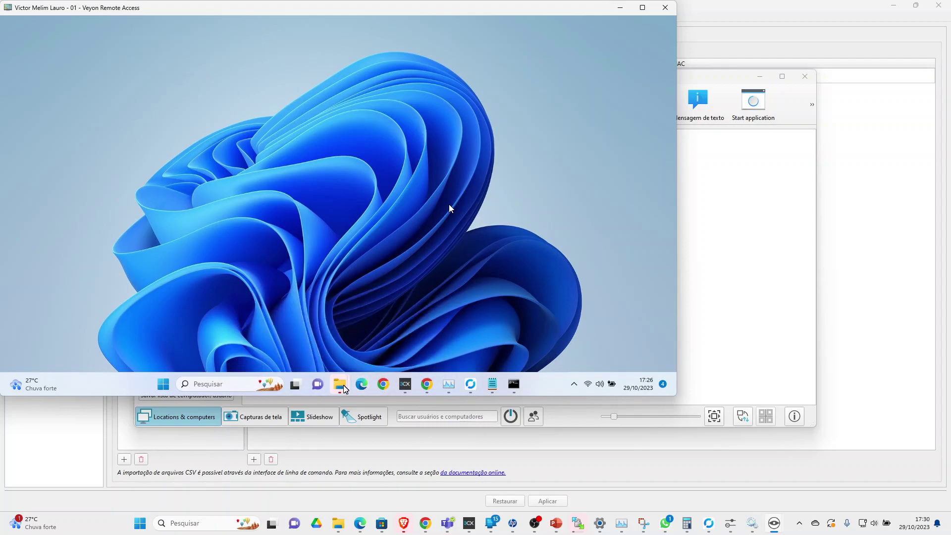
{"action": "mouse_move", "coordinate": [345, 390]}
{"action": "left_click", "coordinate": [352, 336]}
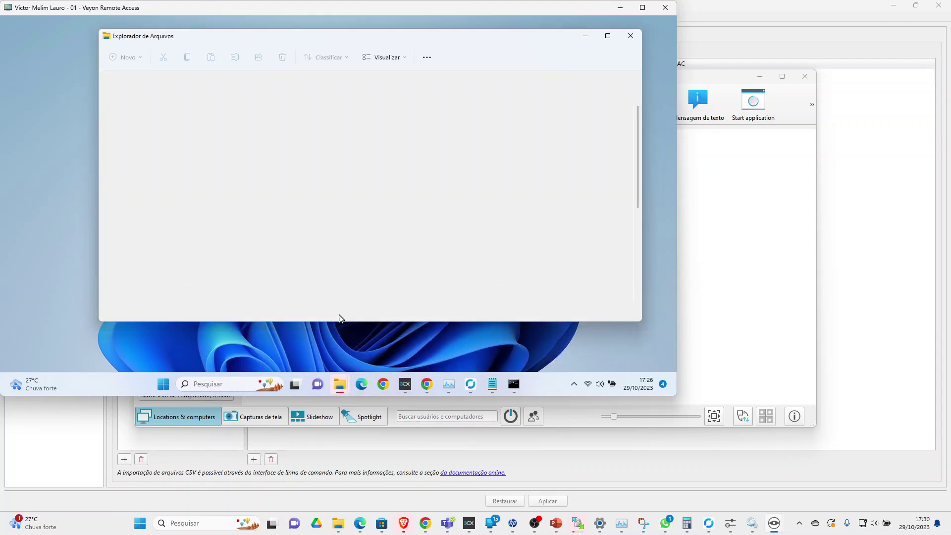
{"action": "left_click", "coordinate": [141, 279]}
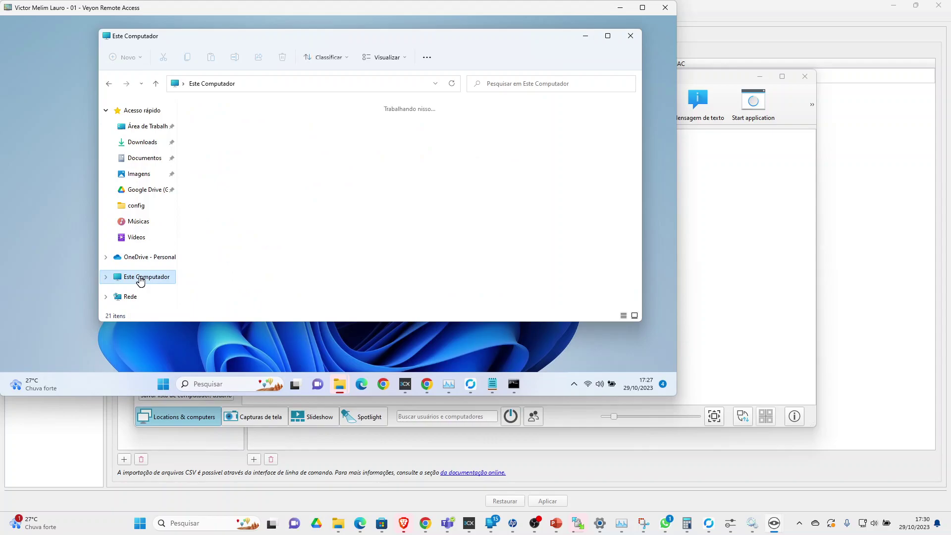
{"action": "left_click", "coordinate": [585, 37]}
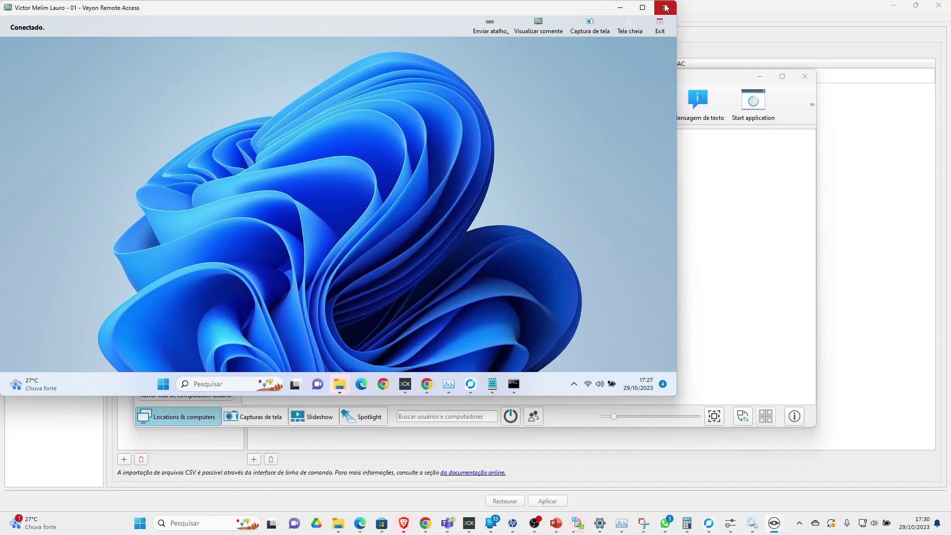
{"action": "left_click", "coordinate": [428, 386]}
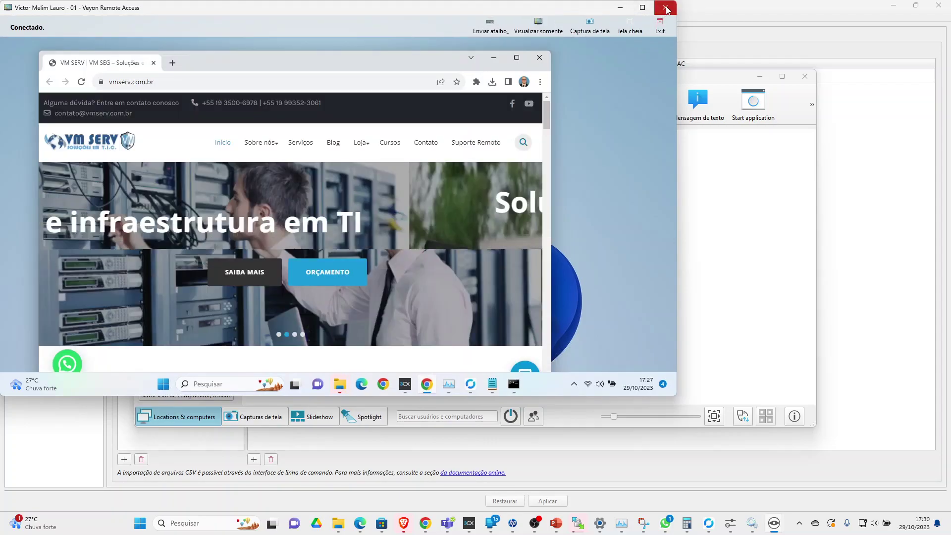
{"action": "left_click", "coordinate": [666, 8]}
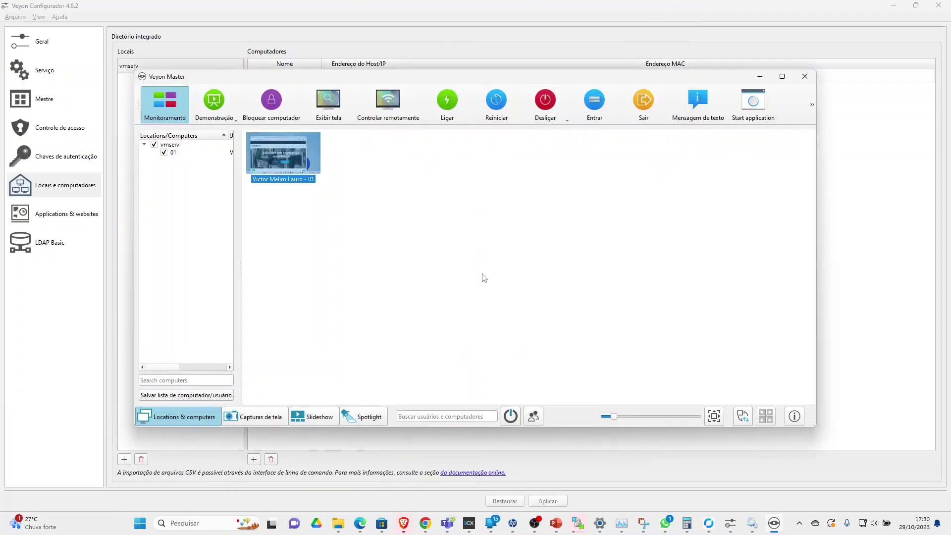
Switch to the remote desktop session and open a maximized Task Manager on the client computer.
{"action": "left_click", "coordinate": [760, 78]}
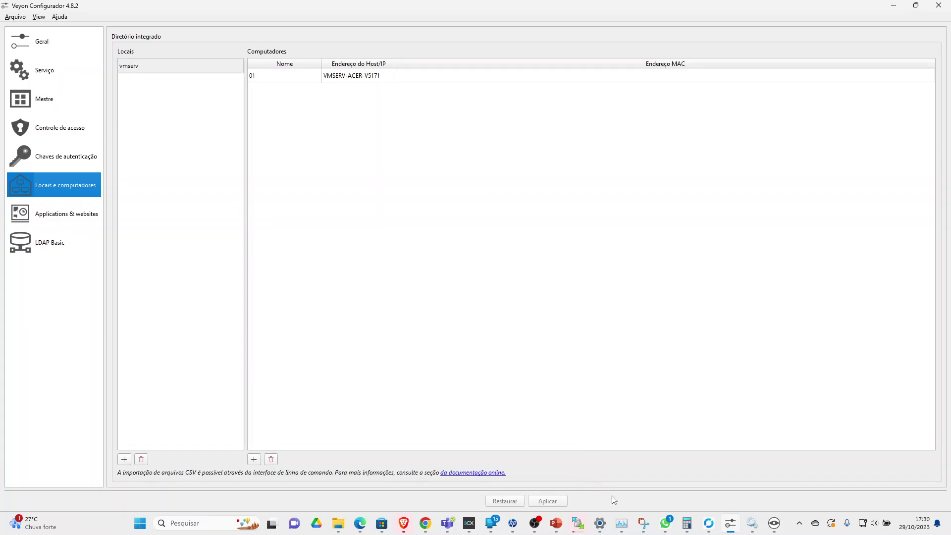
{"action": "mouse_move", "coordinate": [708, 523]}
{"action": "left_click", "coordinate": [695, 467]}
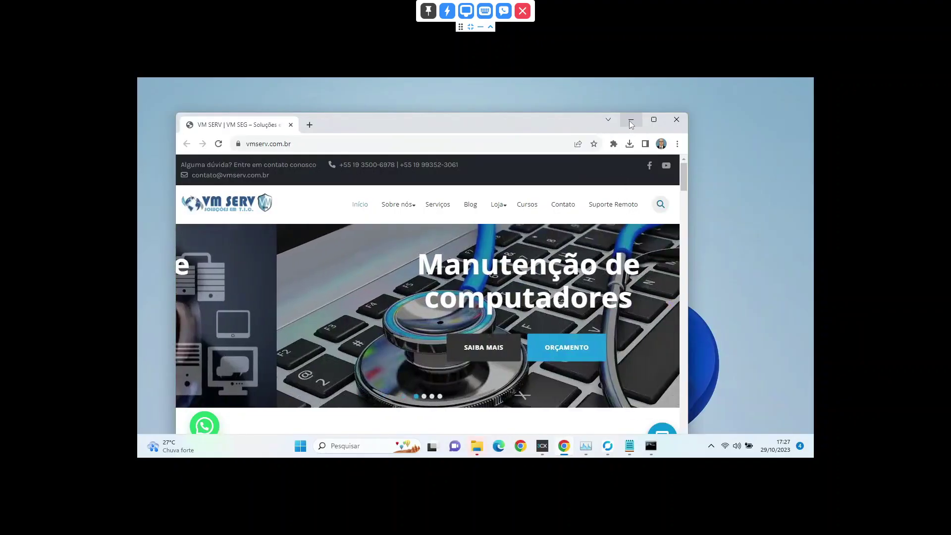
{"action": "key", "text": "super+d"}
{"action": "right_click", "coordinate": [680, 443]}
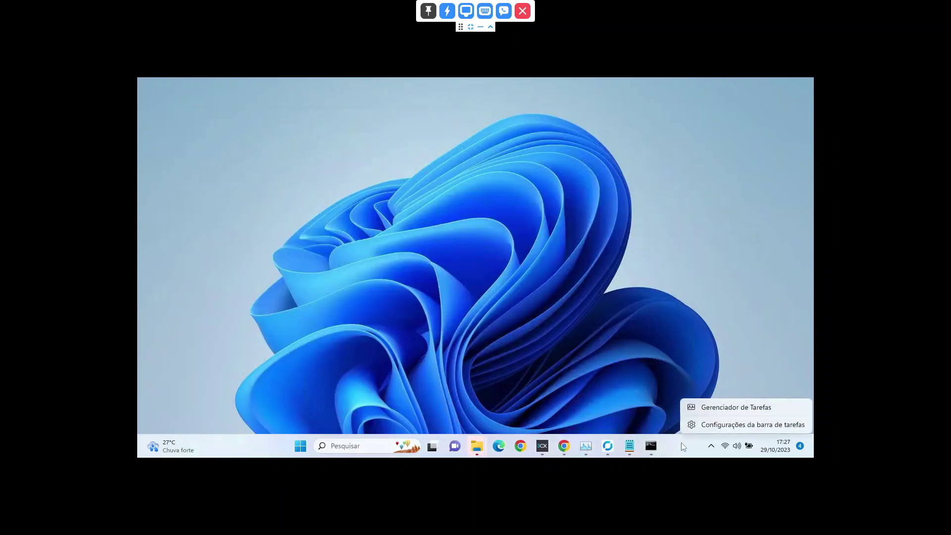
{"action": "left_click", "coordinate": [727, 409]}
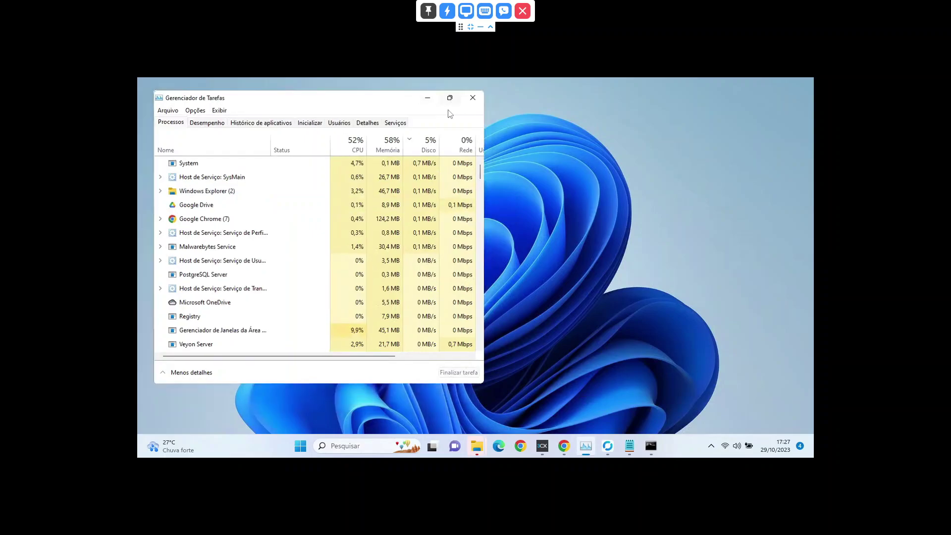
{"action": "double_click", "coordinate": [434, 101]}
Locate VeyonService in the Task Manager's list of services and check its running status.
{"action": "left_click", "coordinate": [375, 107]}
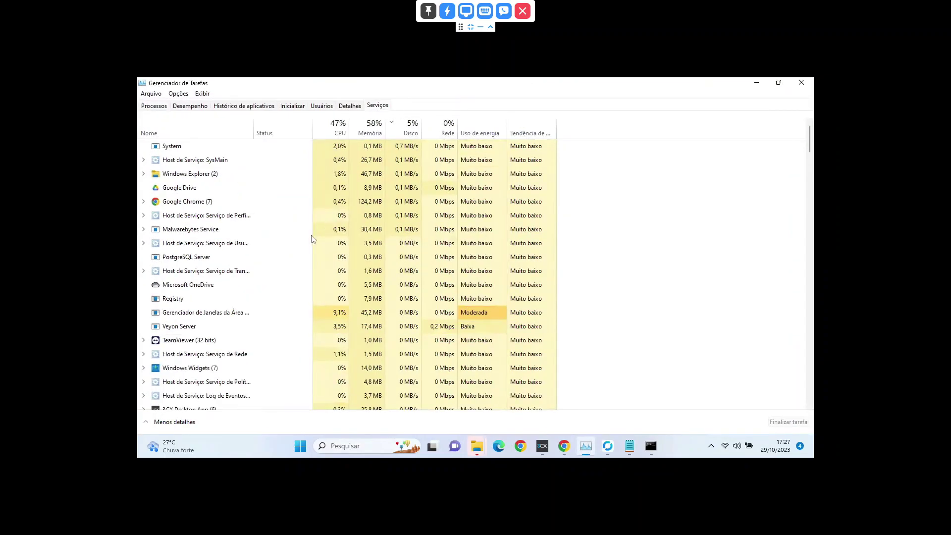
{"action": "scroll", "coordinate": [322, 351], "scroll_direction": "down", "scroll_amount": 10}
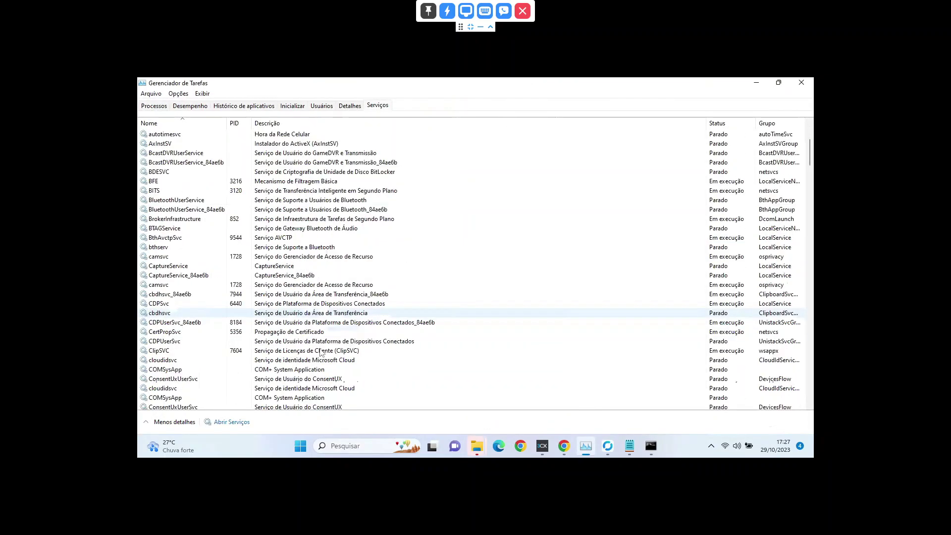
{"action": "scroll", "coordinate": [322, 351], "scroll_direction": "down", "scroll_amount": 20}
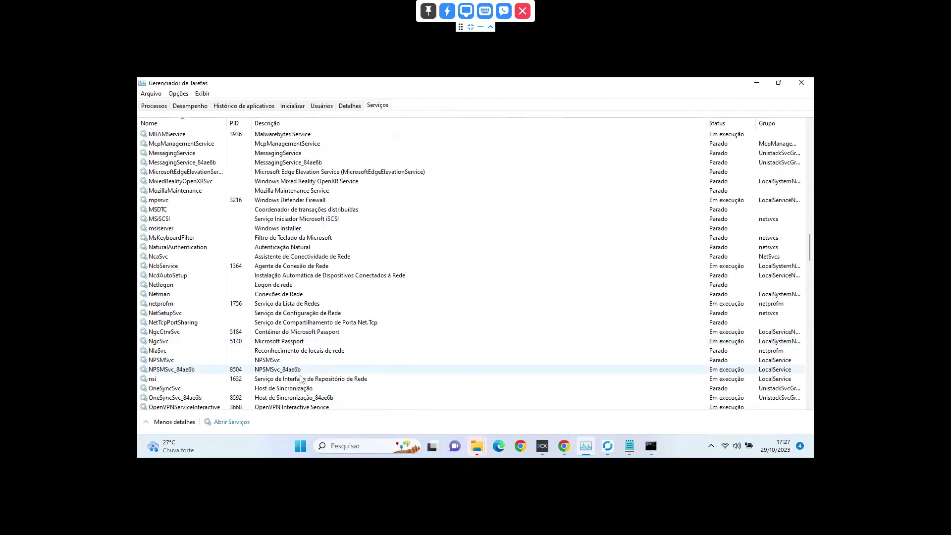
{"action": "scroll", "coordinate": [301, 379], "scroll_direction": "down", "scroll_amount": 20}
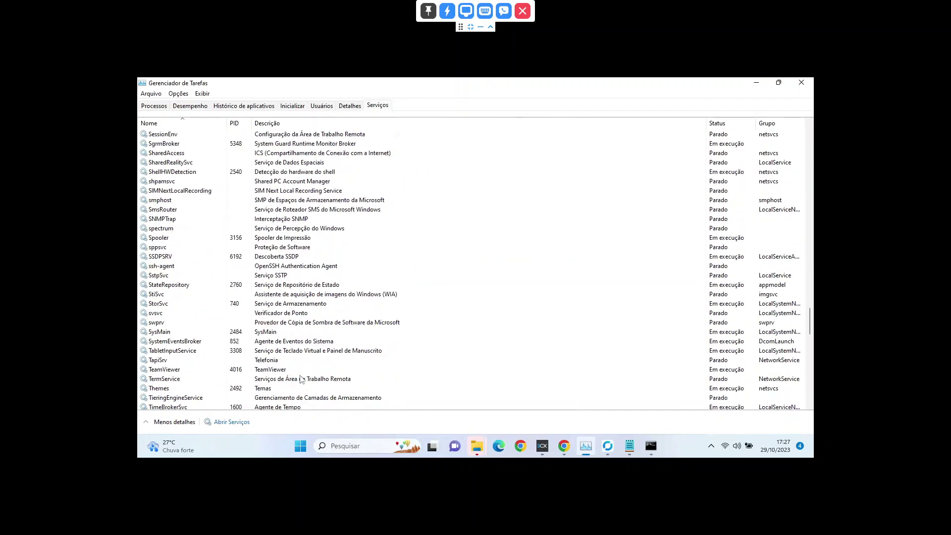
{"action": "scroll", "coordinate": [262, 379], "scroll_direction": "down", "scroll_amount": 8}
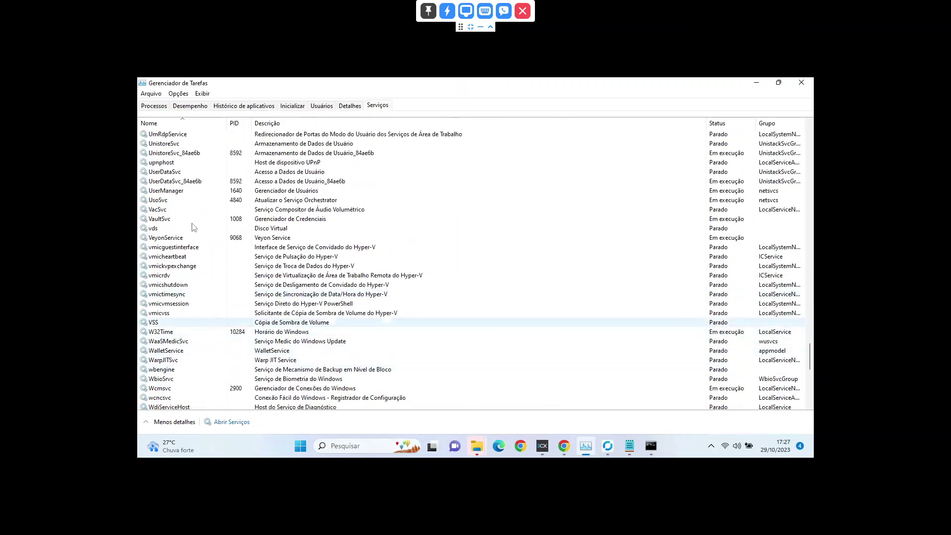
{"action": "left_click", "coordinate": [239, 239]}
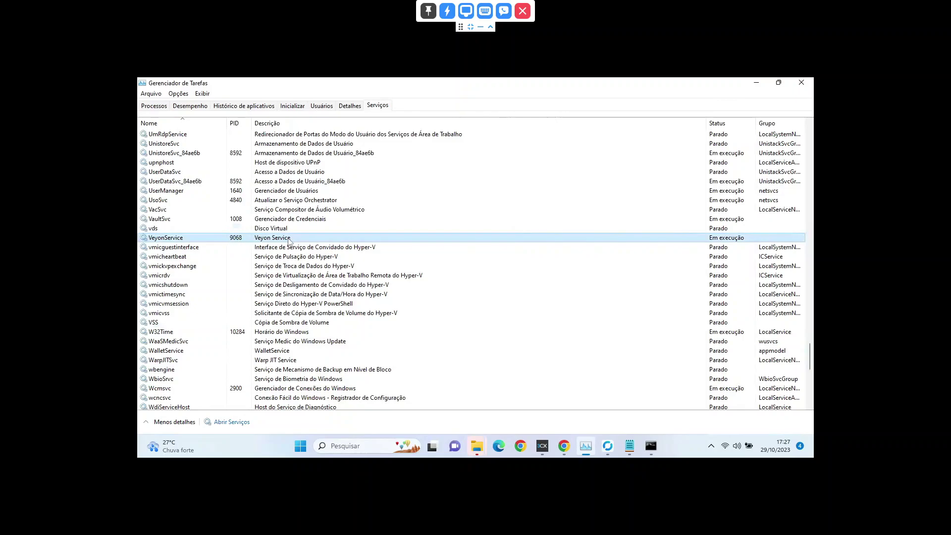
Open the Windows Services console from Task Manager and open the properties of Veyon Service.
{"action": "left_click", "coordinate": [220, 423]}
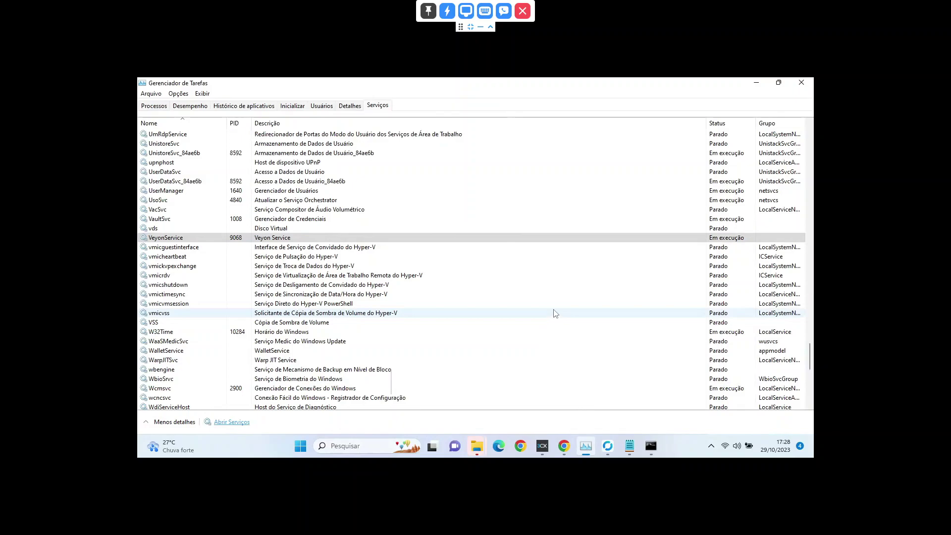
{"action": "left_click", "coordinate": [228, 423]}
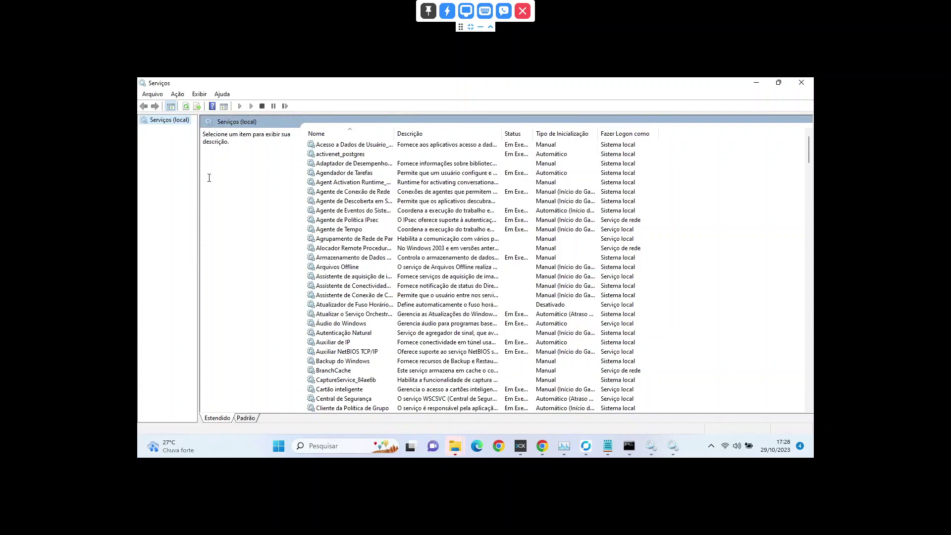
{"action": "left_click", "coordinate": [375, 362]}
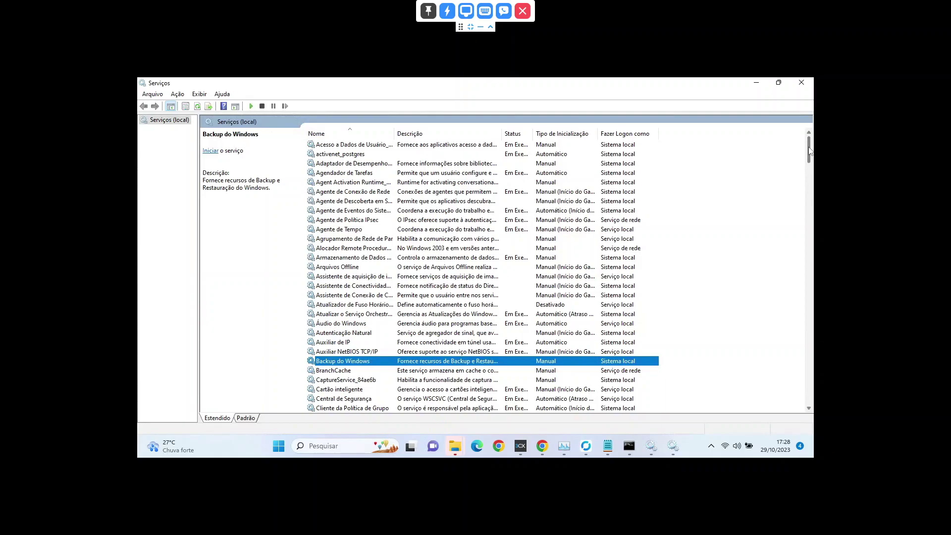
{"action": "left_click_drag", "start_coordinate": [811, 151], "coordinate": [798, 406]}
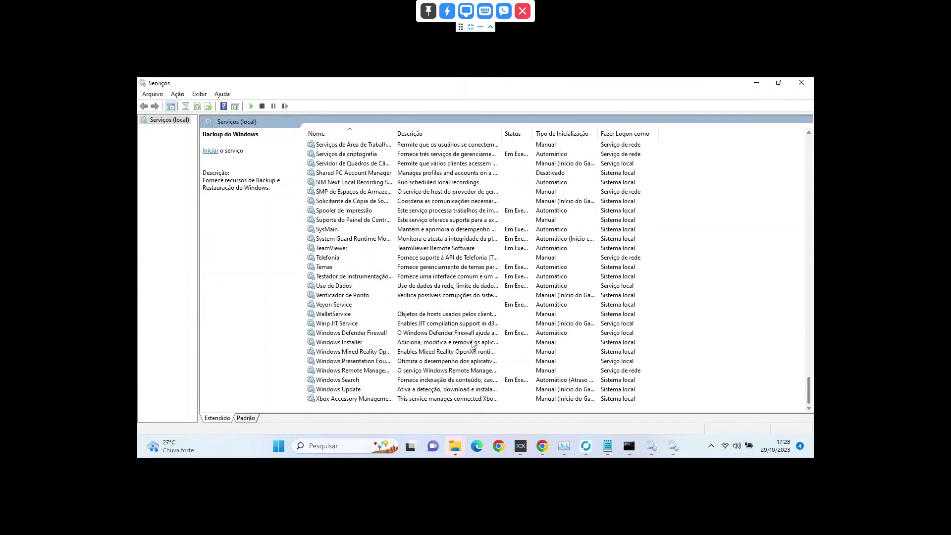
{"action": "left_click", "coordinate": [323, 306]}
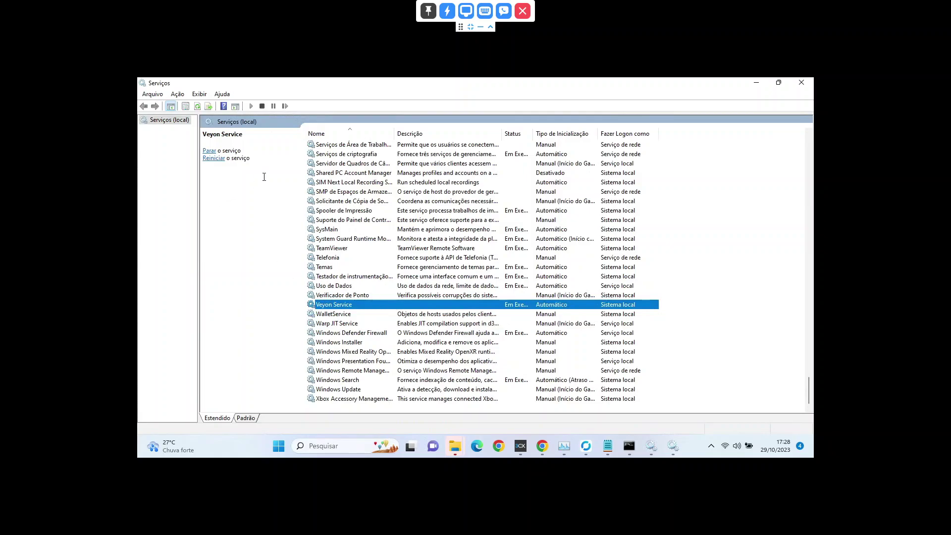
{"action": "double_click", "coordinate": [376, 305]}
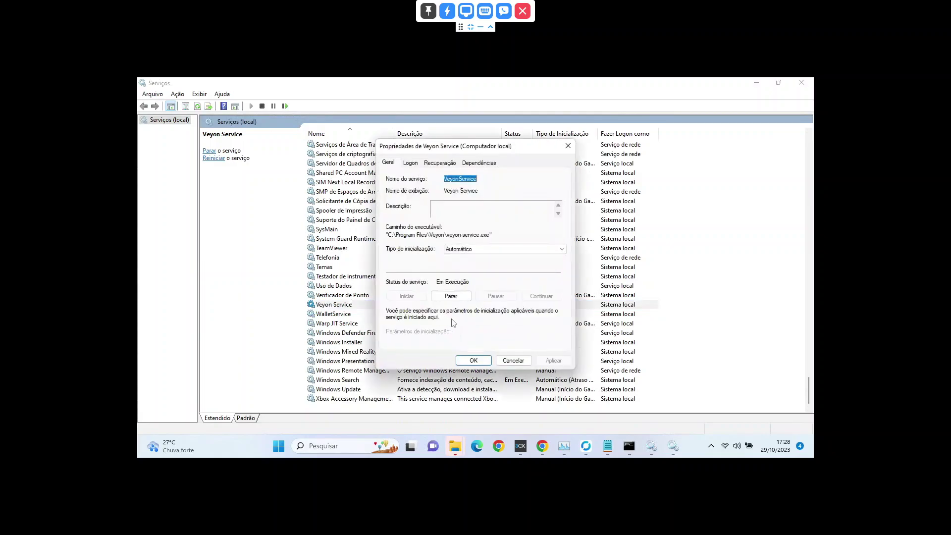
Set Veyon Service's startup type to Automático (Atraso na Inicialização) and check its executable path.
{"action": "left_click", "coordinate": [456, 250]}
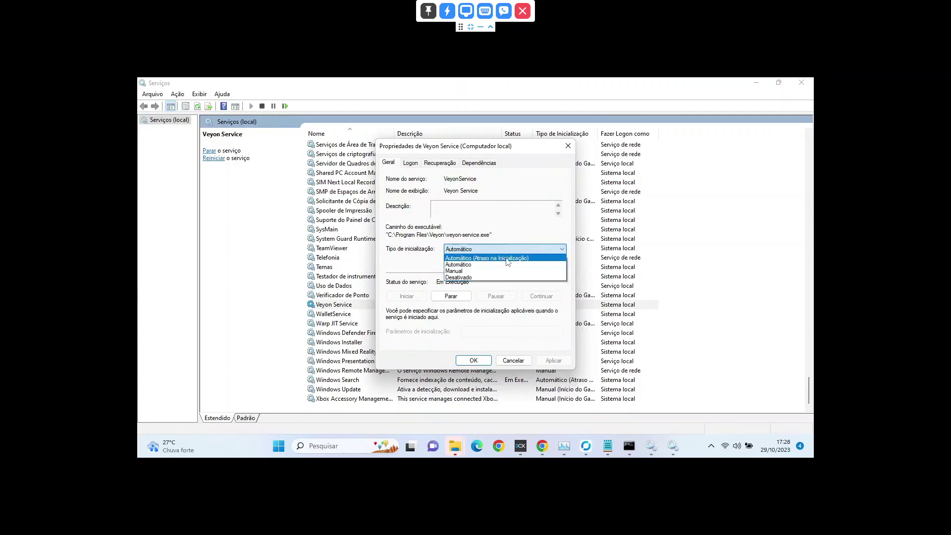
{"action": "left_click", "coordinate": [547, 260]}
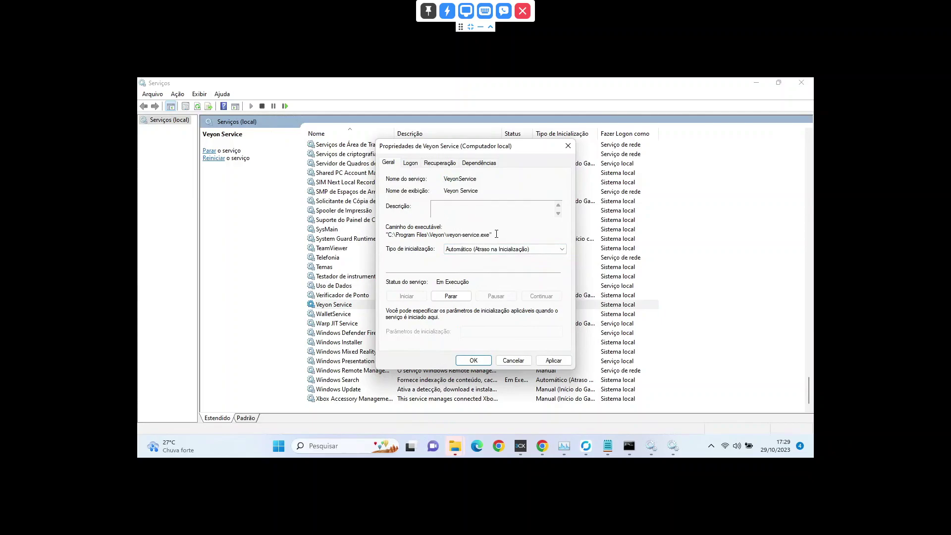
{"action": "left_click_drag", "start_coordinate": [496, 235], "coordinate": [396, 235]}
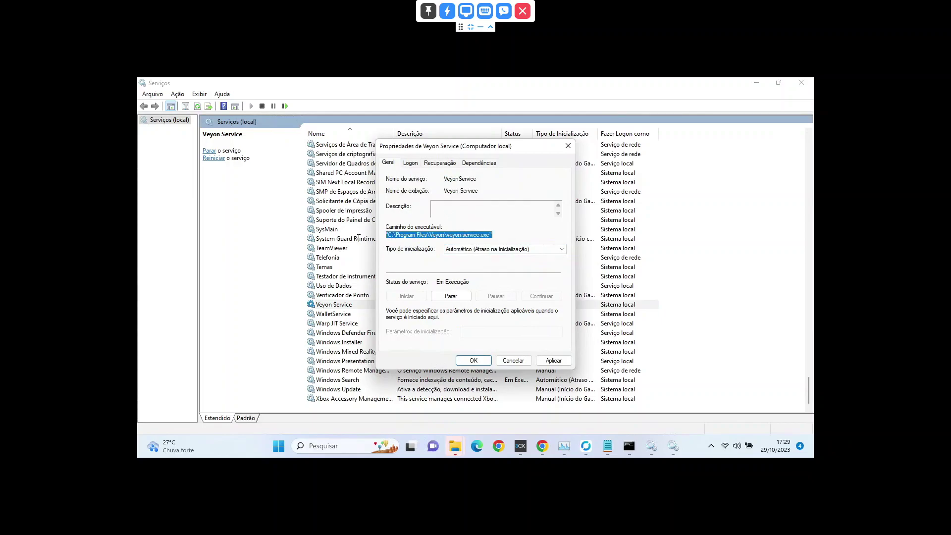
{"action": "left_click", "coordinate": [459, 236]}
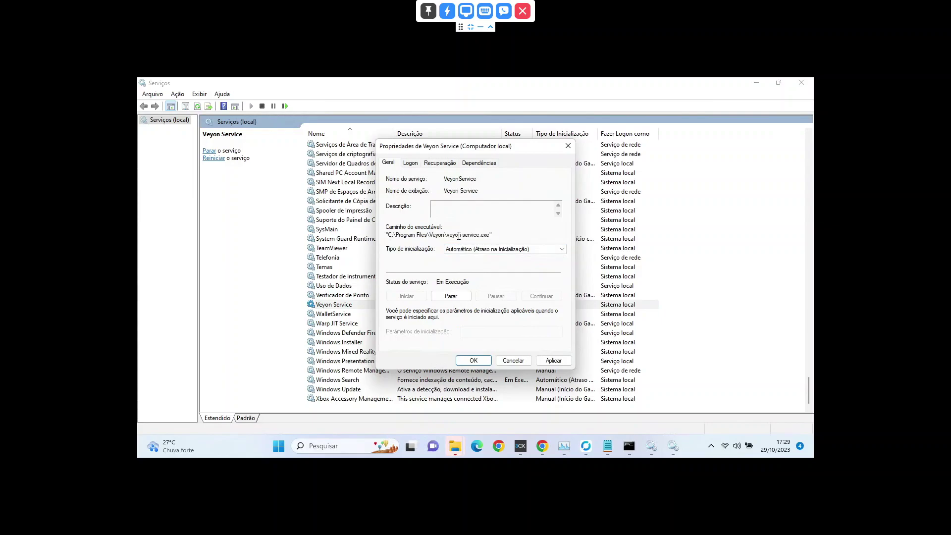
In Veyon Service's recovery settings, set the service to restart 3 minutes after a failure.
{"action": "left_click", "coordinate": [438, 166]}
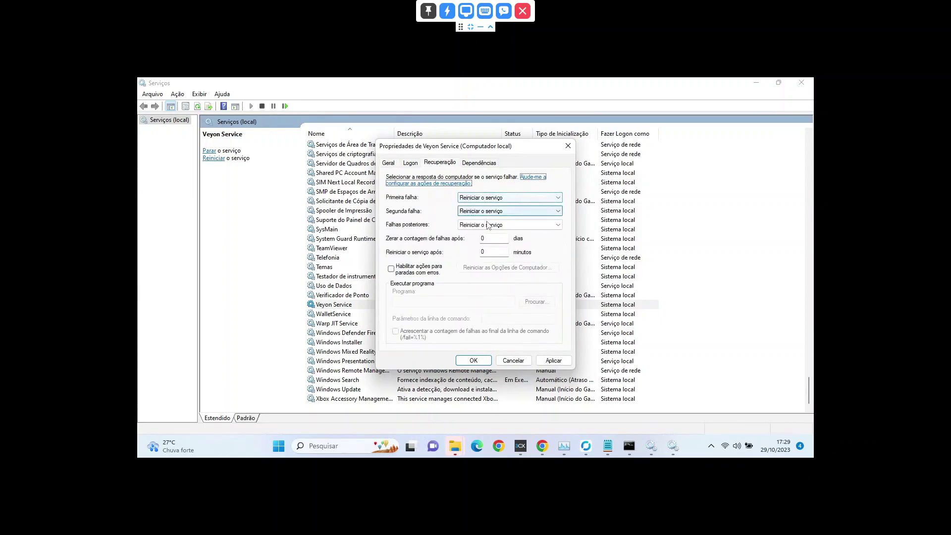
{"action": "double_click", "coordinate": [499, 253]}
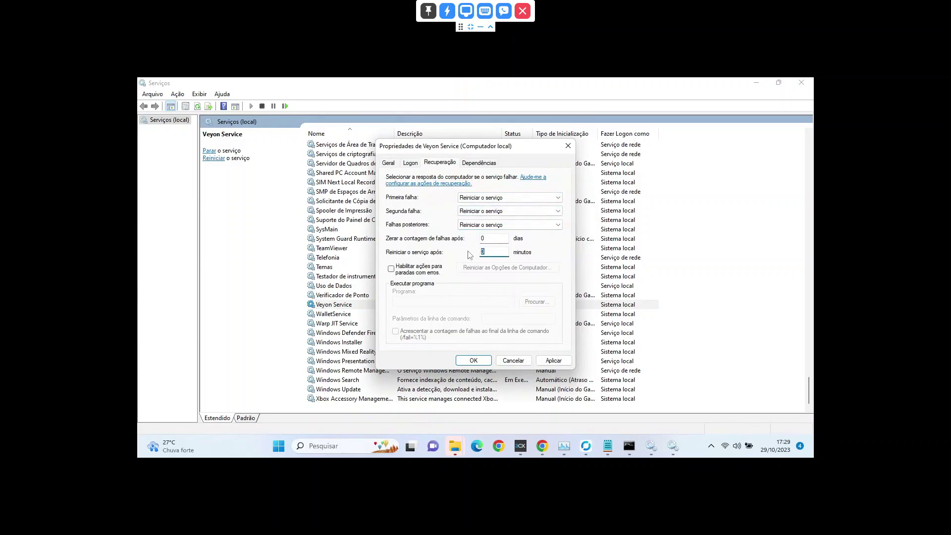
{"action": "type", "text": "2"}
{"action": "key", "text": "BackSpace"}
{"action": "type", "text": "3"}
Review the system components Veyon Service depends on, including RPC, and save the service's property changes.
{"action": "left_click", "coordinate": [470, 166]}
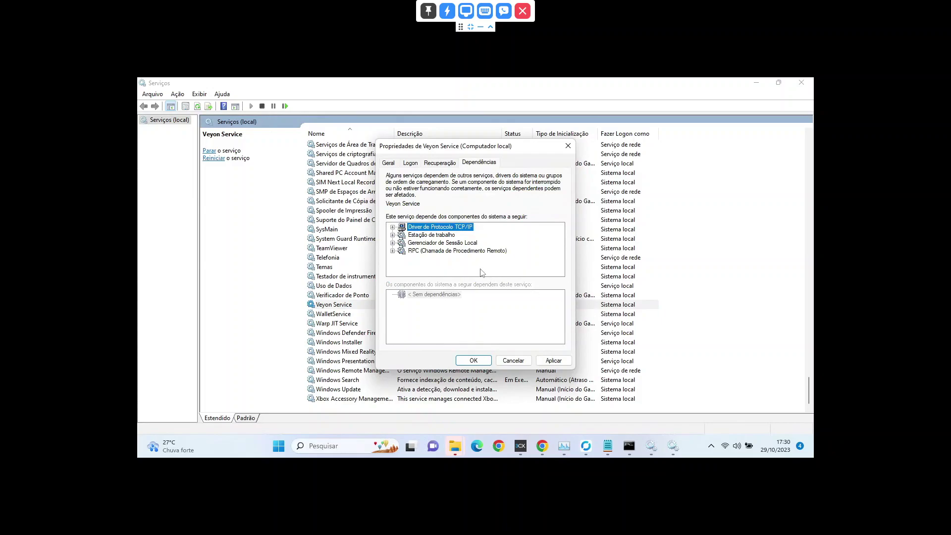
{"action": "left_click", "coordinate": [447, 252]}
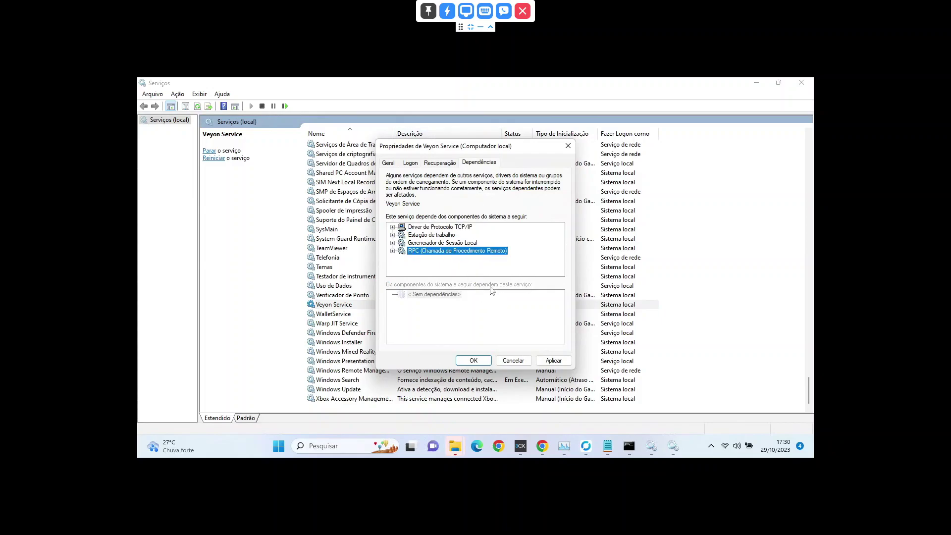
{"action": "left_click", "coordinate": [474, 360]}
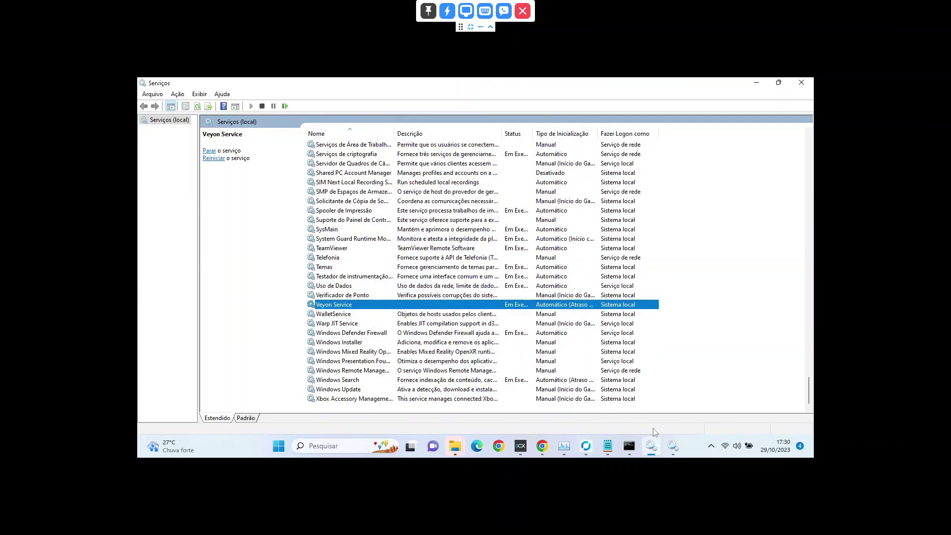
{"action": "mouse_move", "coordinate": [666, 451]}
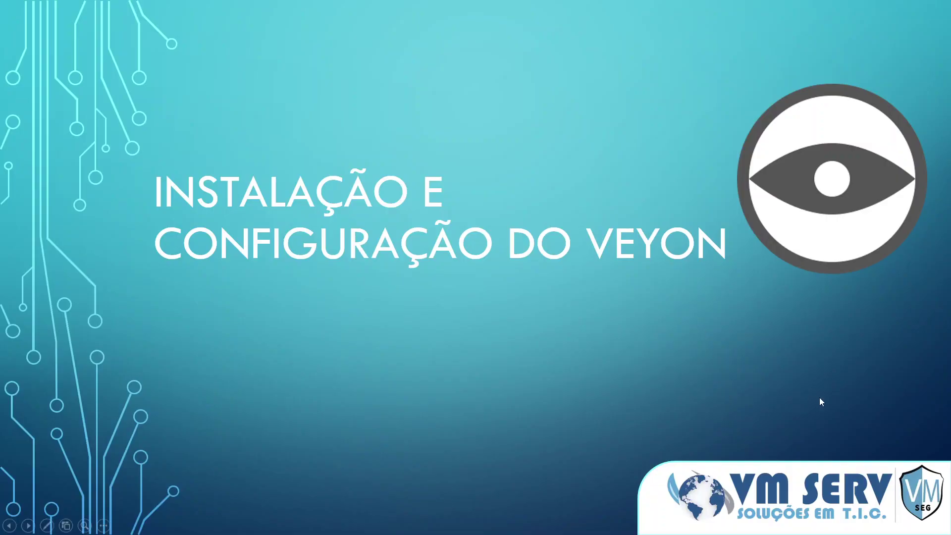
{"action": "left_click", "coordinate": [822, 400]}
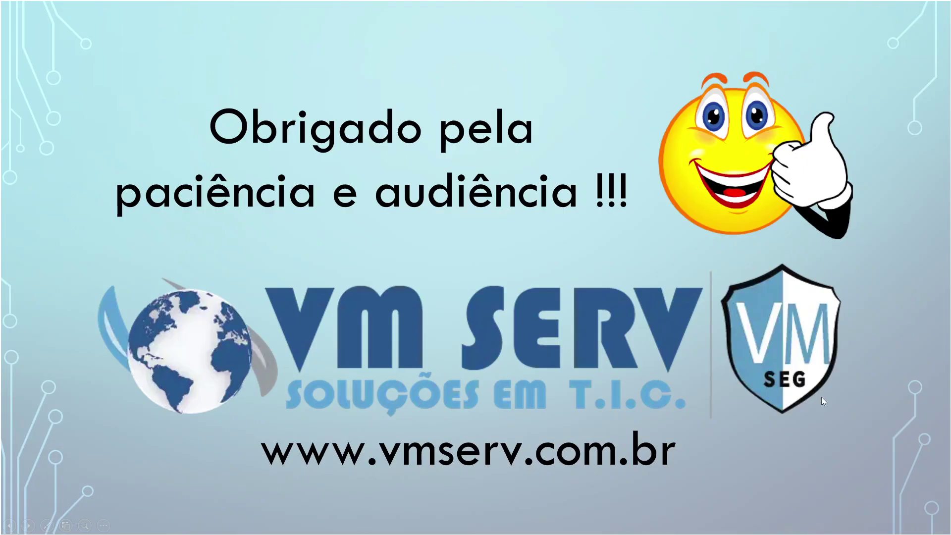